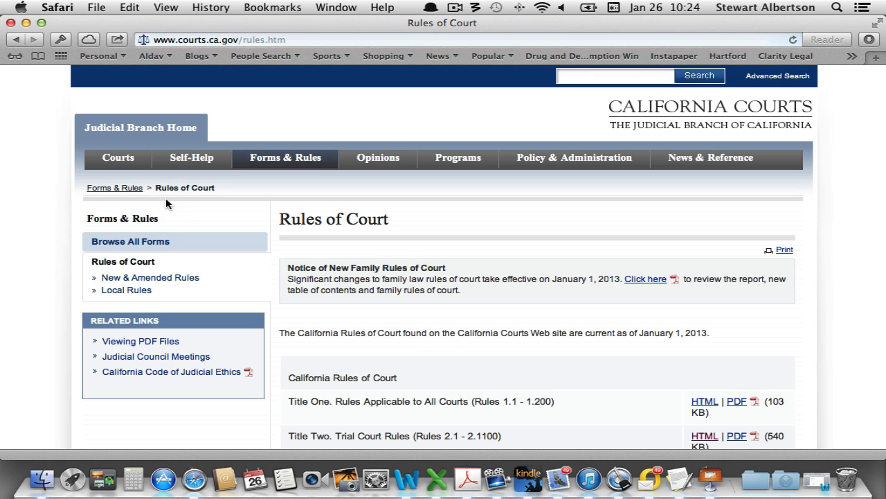
Open the Rules of Court Title Two index in a new tab and go to Rule 2.100 on papers
click(438, 362)
scroll(453, 353, down, 5)
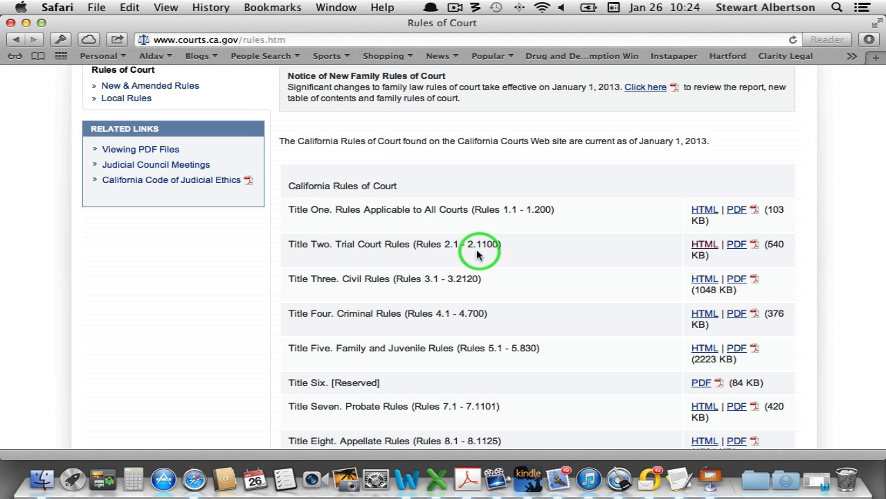
super+click(705, 246)
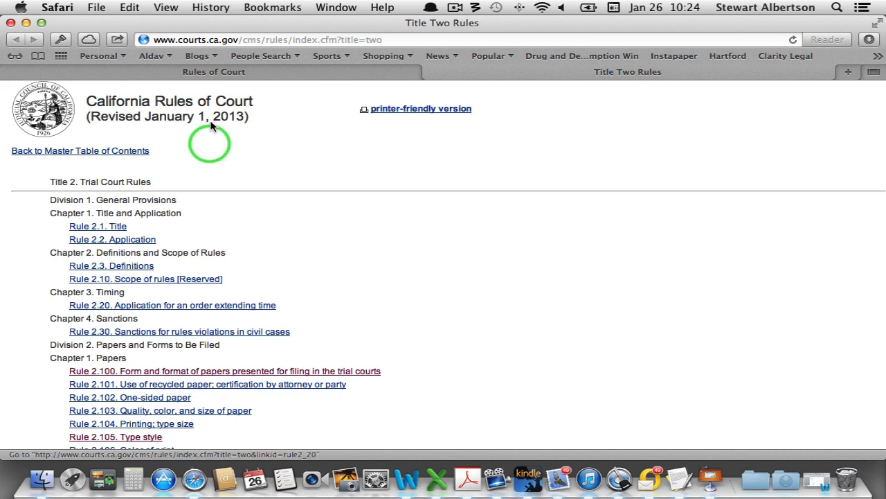
scroll(483, 292, down, 5)
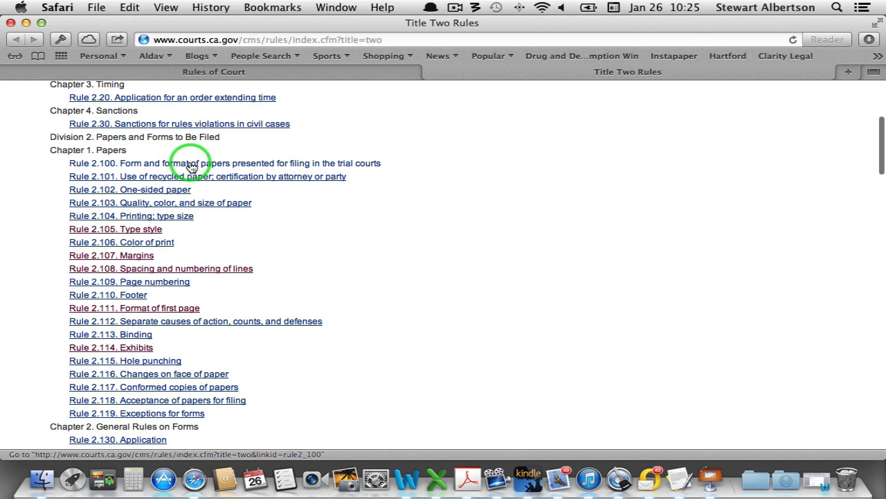
click(298, 165)
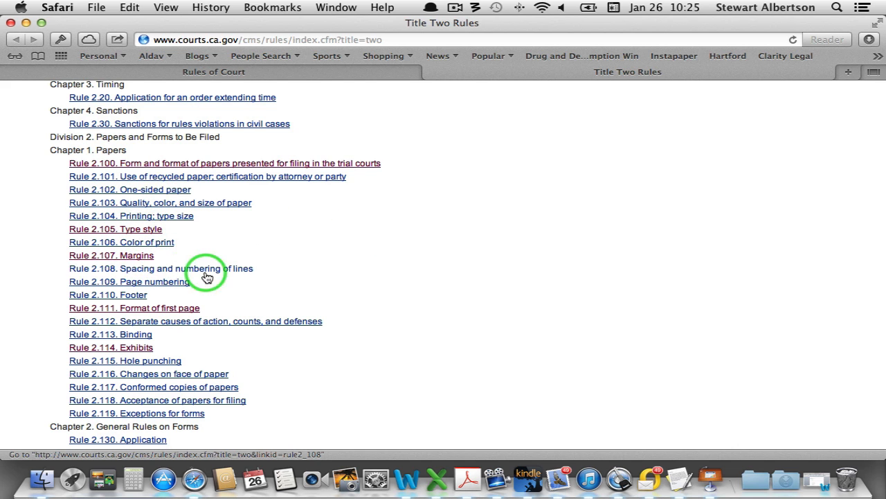
scroll(487, 302, down, 2)
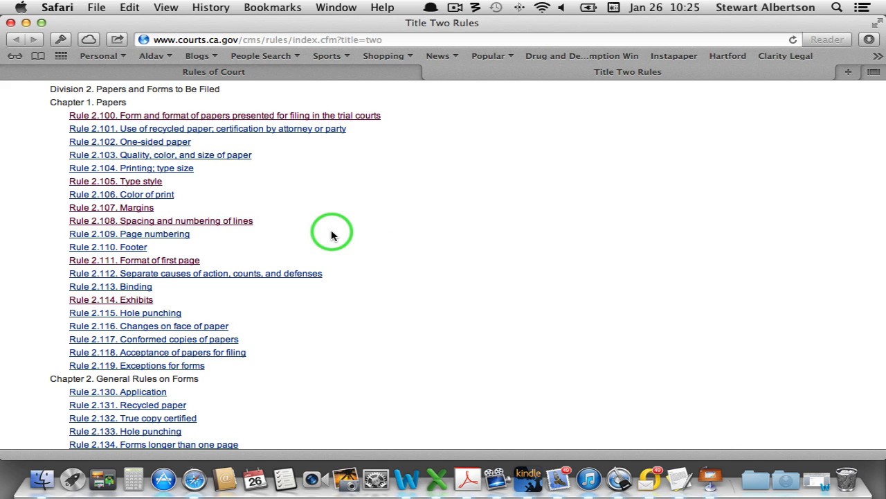
Read Rule 2.108 on spacing and numbering of lines, highlighting 'or' in requirement (1)
click(129, 225)
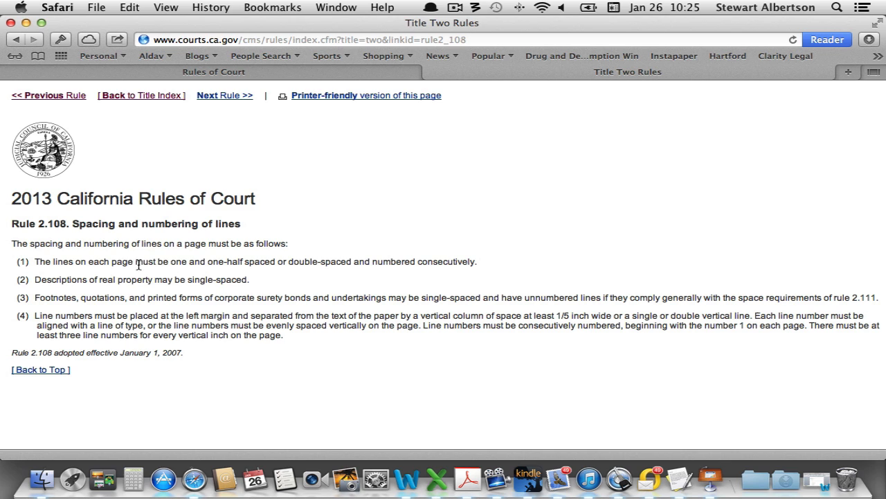
double_click(282, 262)
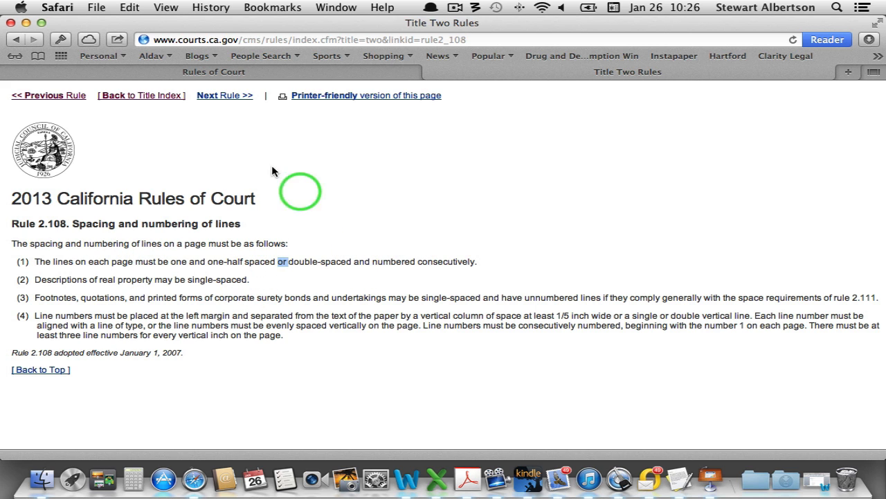
Go back to the Title Two index and read Rule 2.107 on margins
click(137, 95)
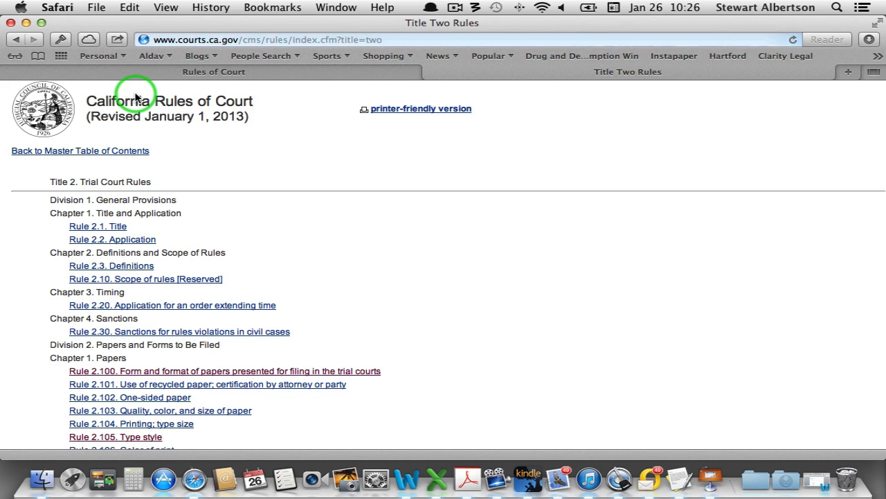
scroll(253, 409, down, 3)
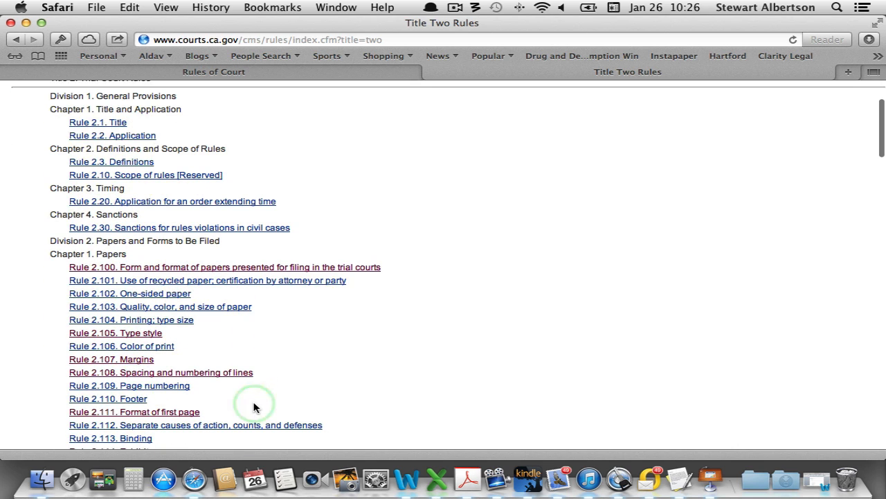
click(138, 360)
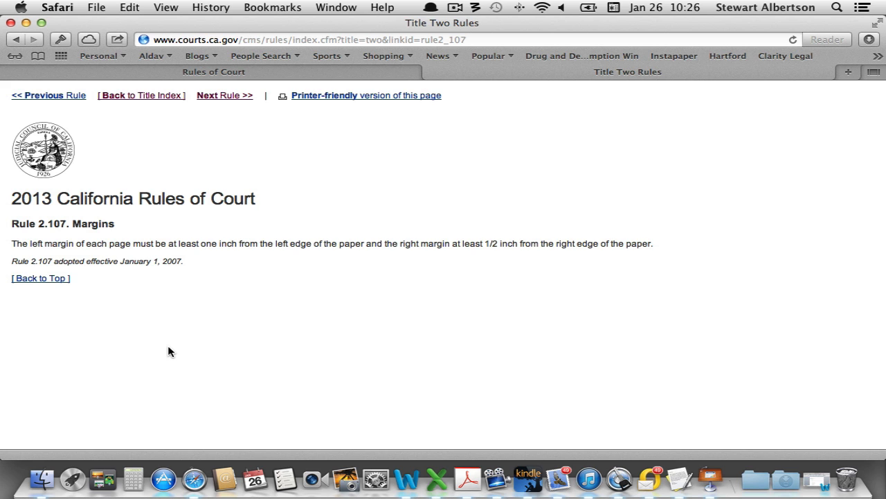
Open Rule 2.105 on type style and highlight Times New Roman
click(158, 97)
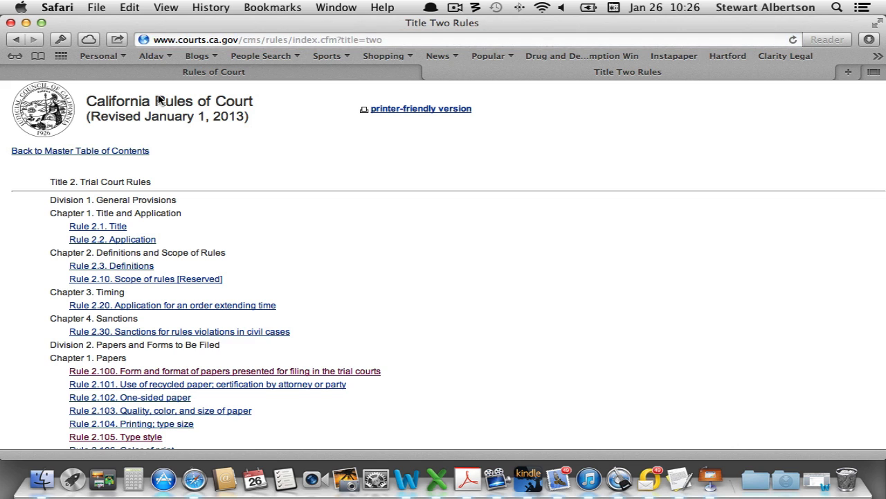
scroll(154, 398, down, 3)
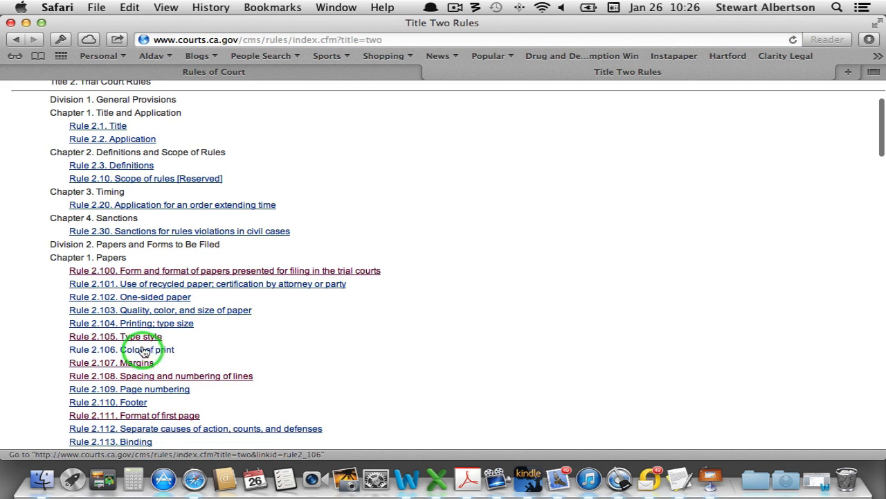
click(141, 337)
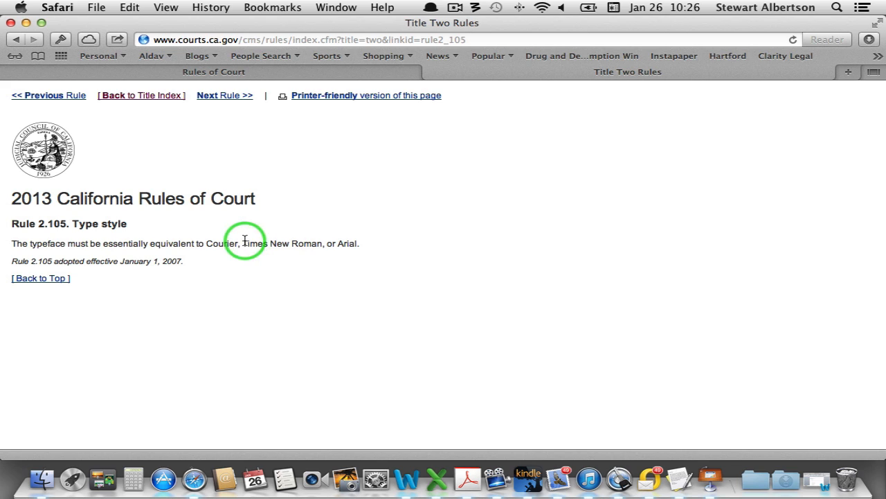
drag(243, 243, 322, 247)
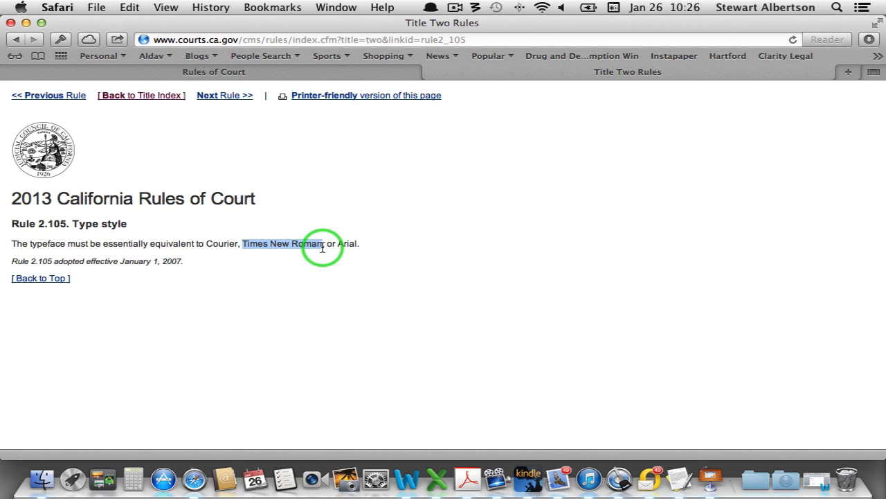
click(250, 273)
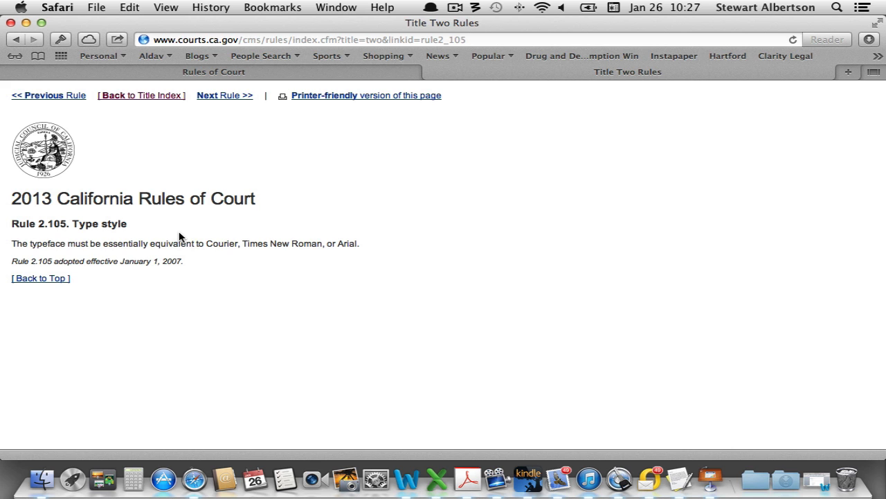
Close the Safari court rules window and bring Finder forward on the desktop
click(131, 95)
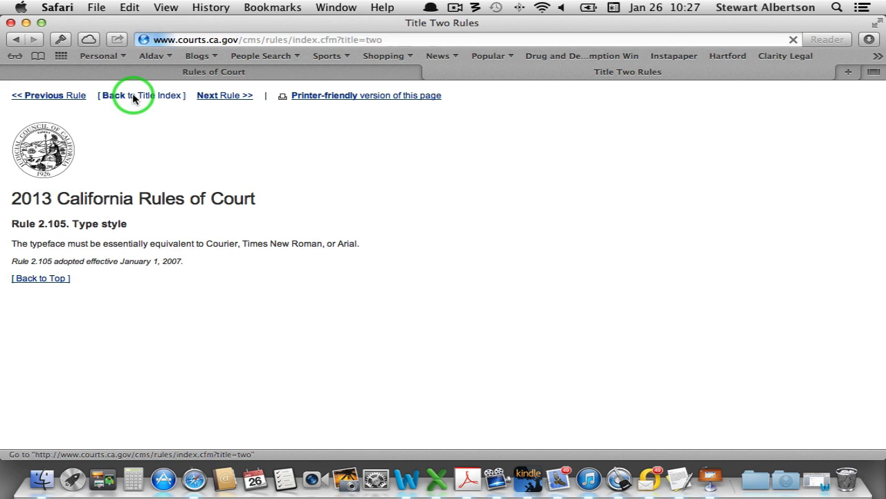
click(10, 23)
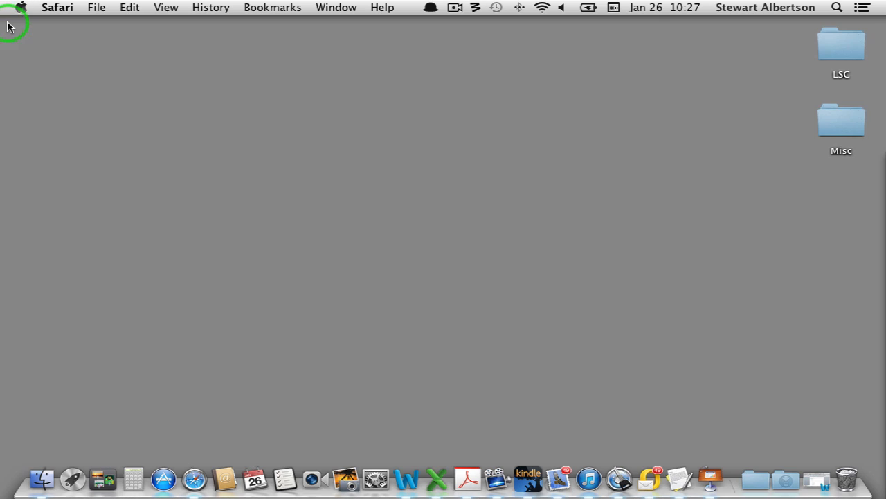
click(644, 282)
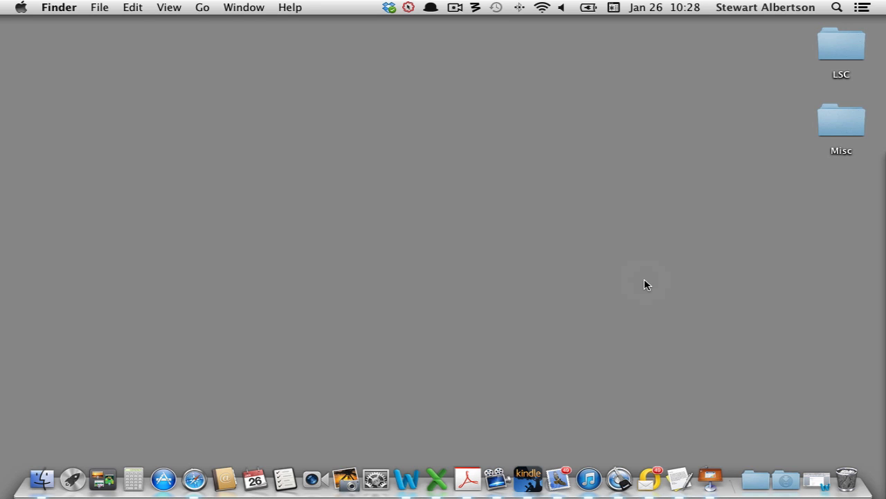
Launch Word with blank Document4 at 100% zoom, insertion point on the page
click(408, 482)
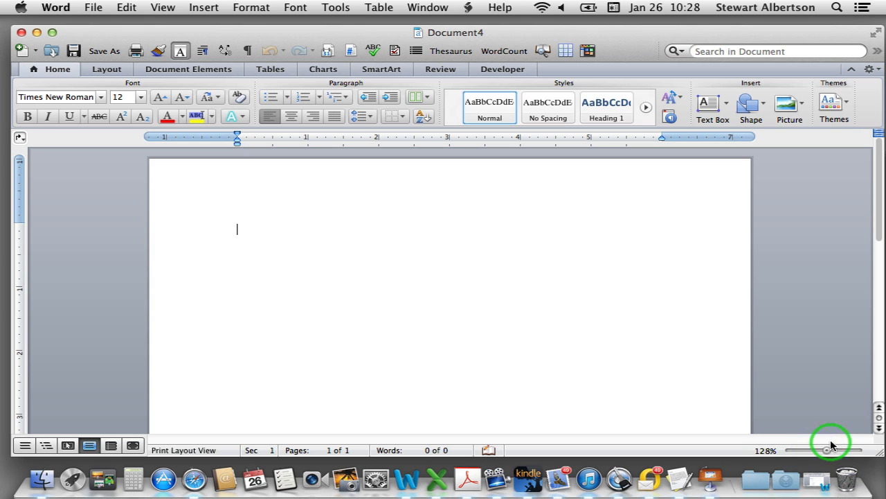
drag(828, 451, 825, 452)
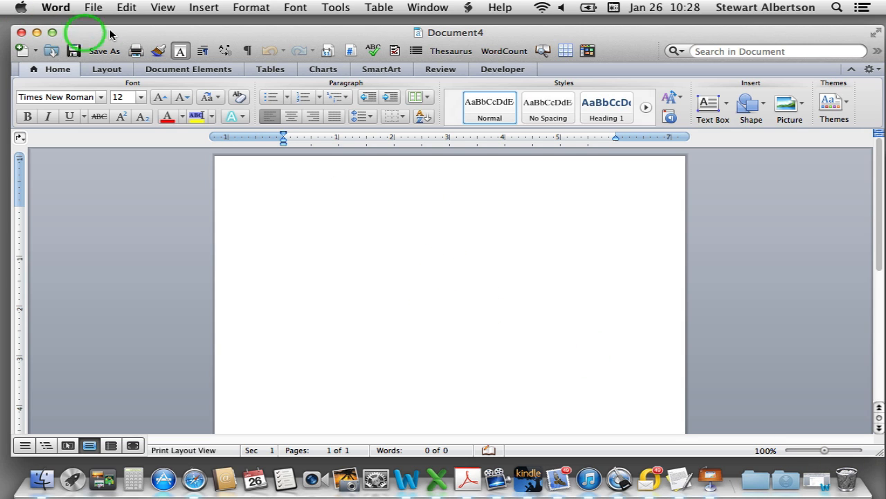
click(397, 338)
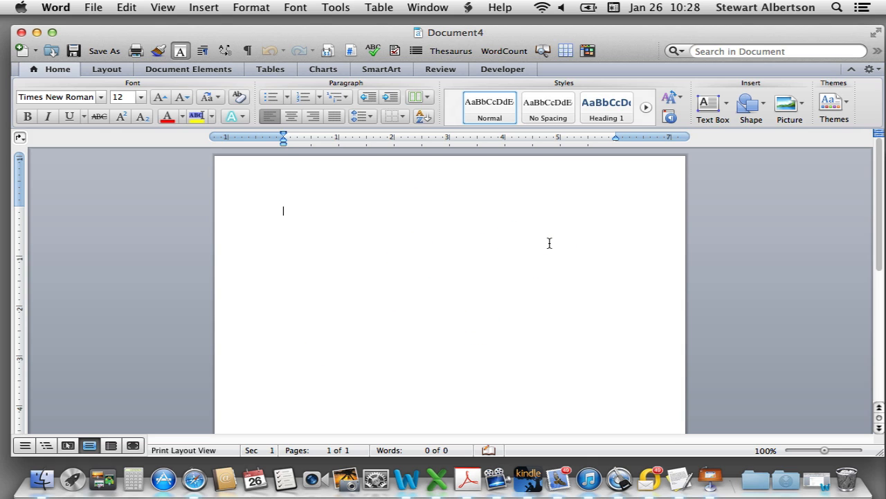
Set margins to 0.6 inch bottom and 1.5 inch left and right, top staying at 1
click(107, 70)
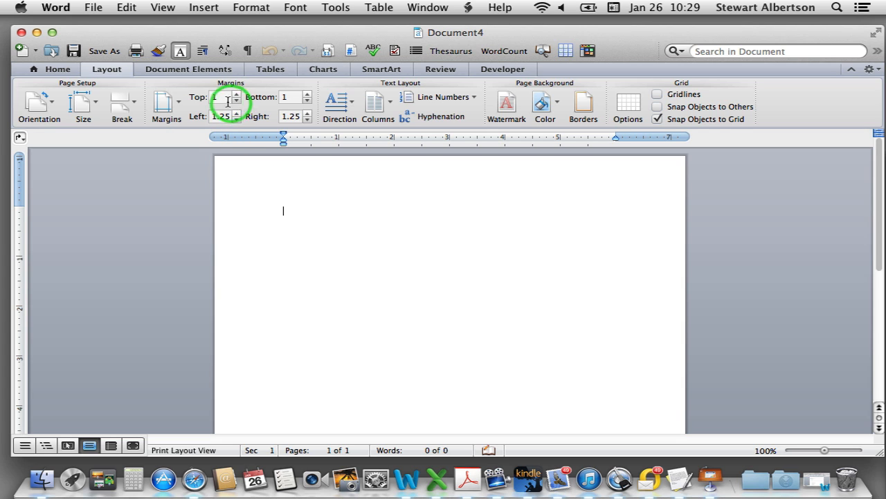
click(307, 101)
click(307, 101)
click(307, 101)
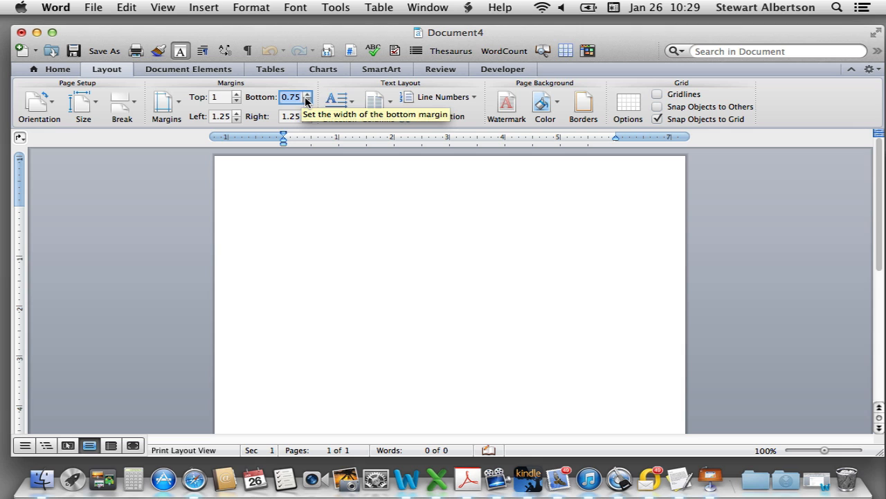
click(307, 101)
click(307, 100)
click(307, 100)
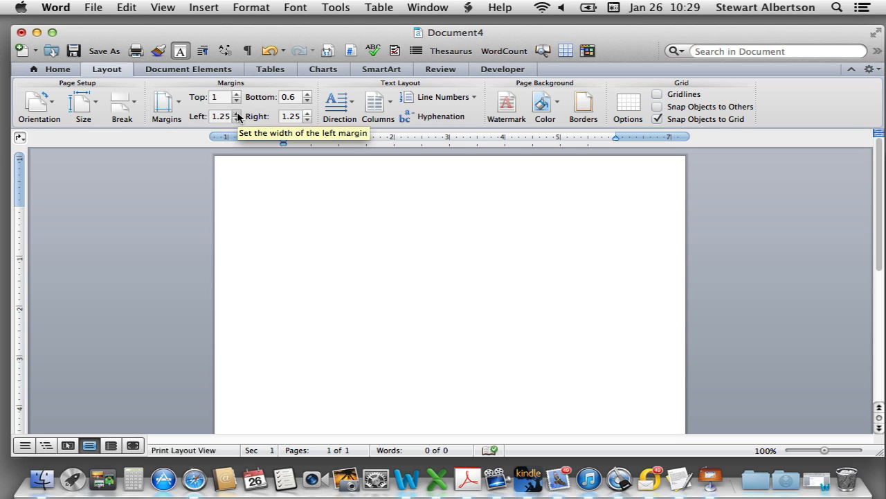
click(237, 113)
click(237, 113)
click(237, 113)
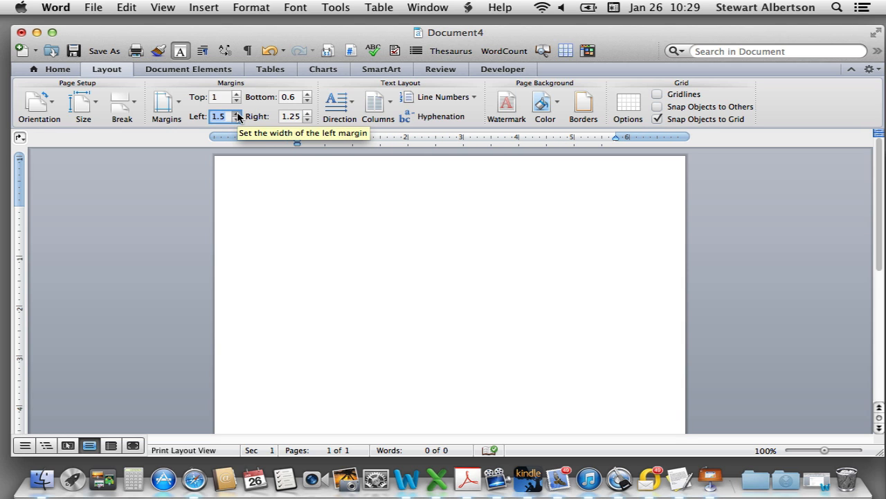
click(307, 113)
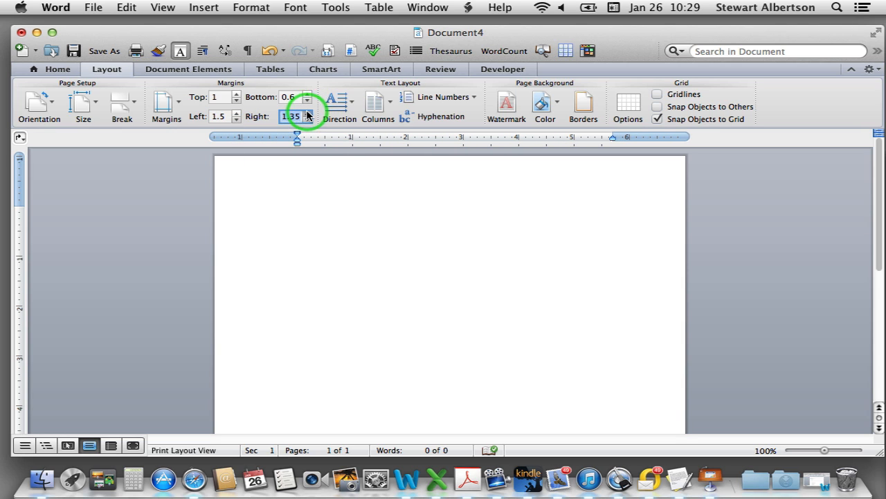
click(308, 113)
click(308, 113)
click(307, 112)
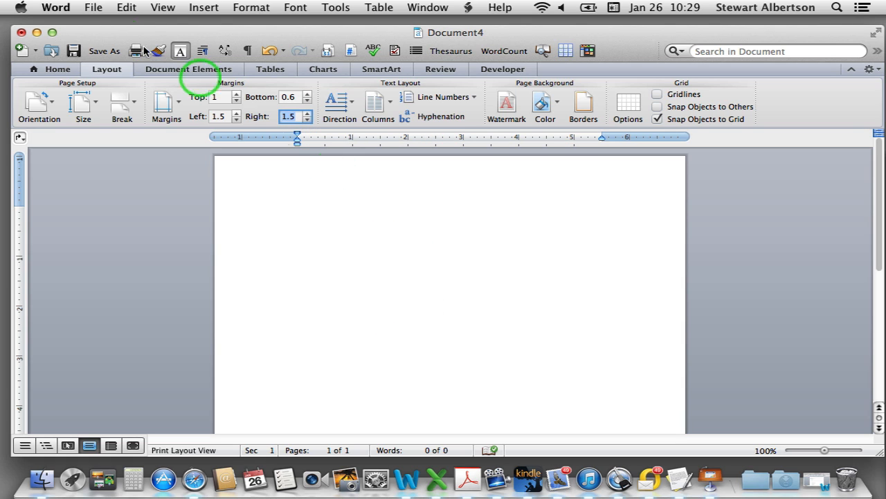
click(50, 73)
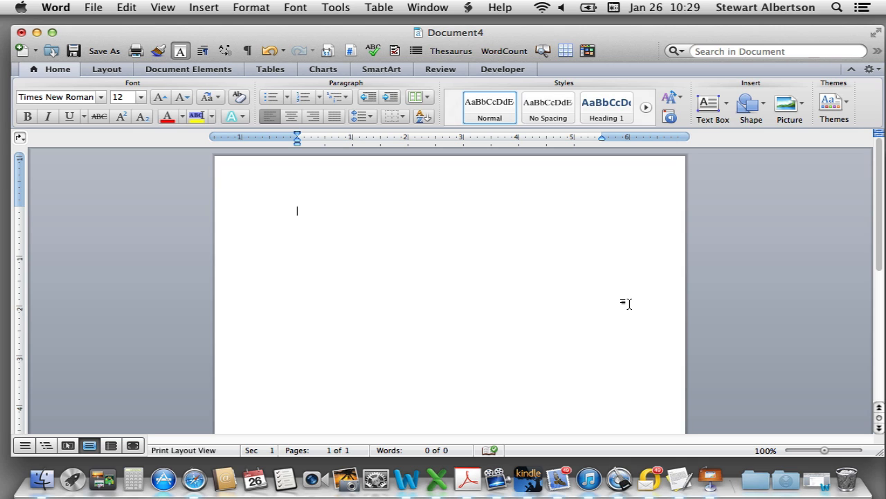
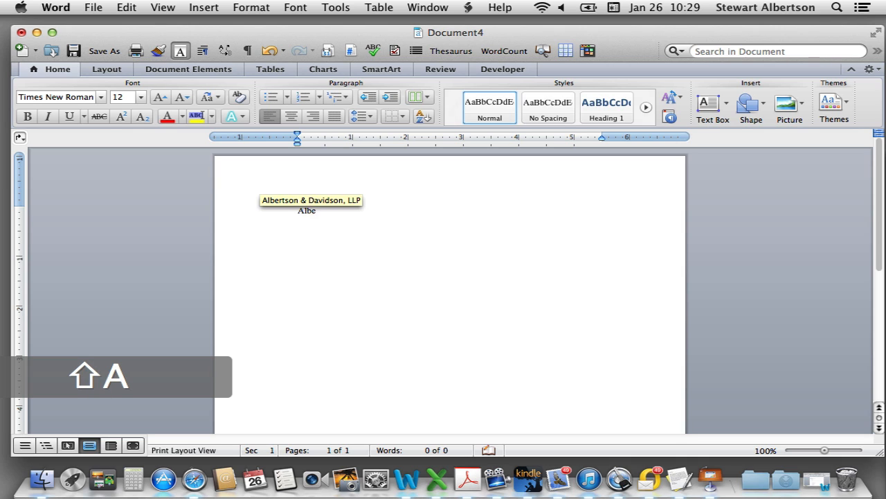
Type the attorney's name with bar number, then the firm, street address and city lines
key(BackSpace)
key(BackSpace)
key(BackSpace)
key(BackSpace)
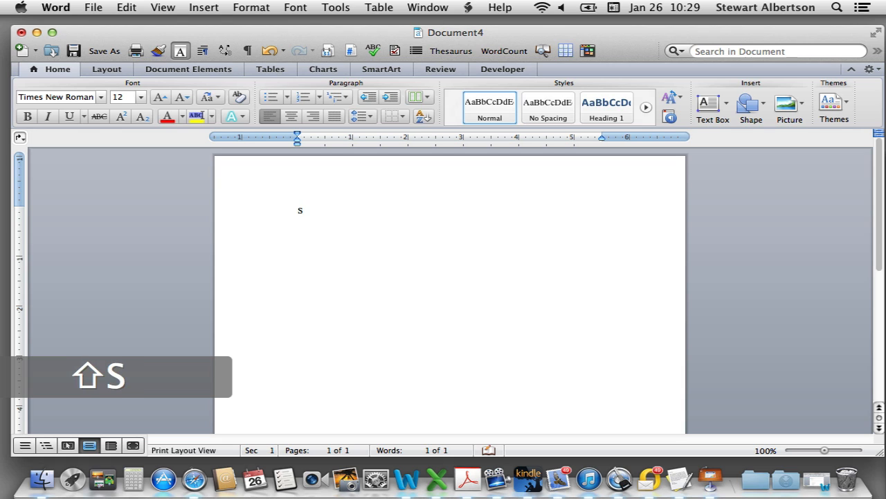
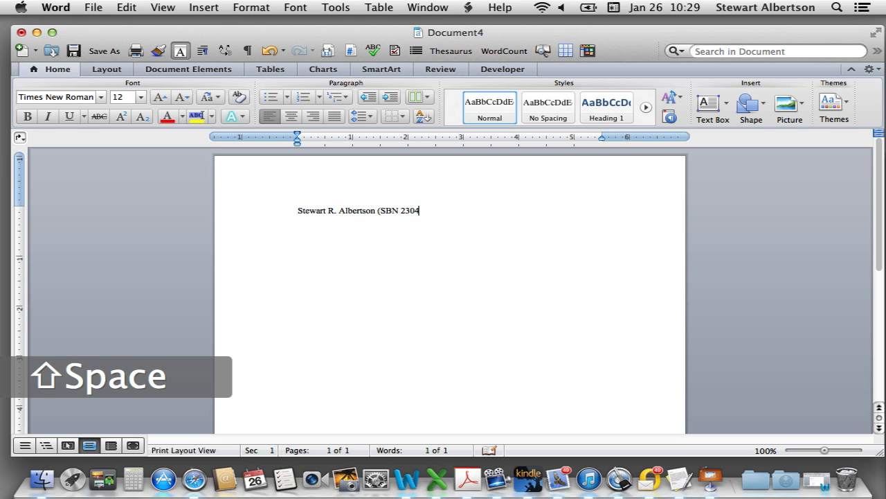
key(Return)
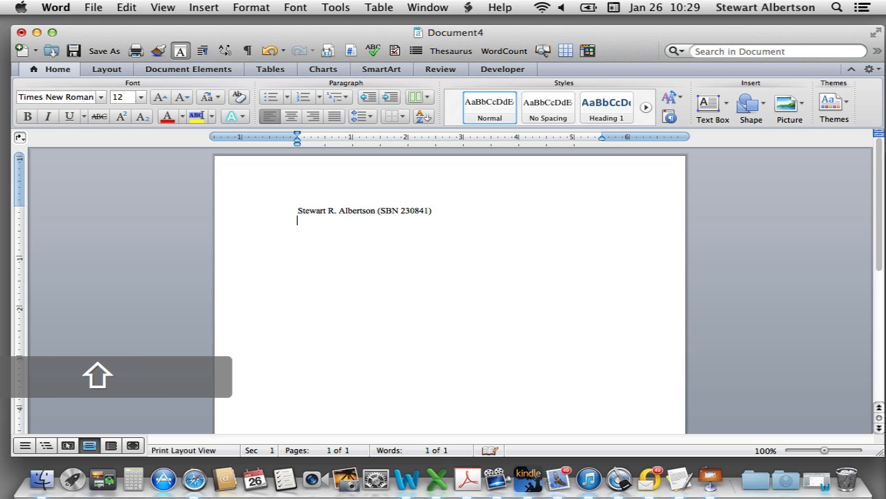
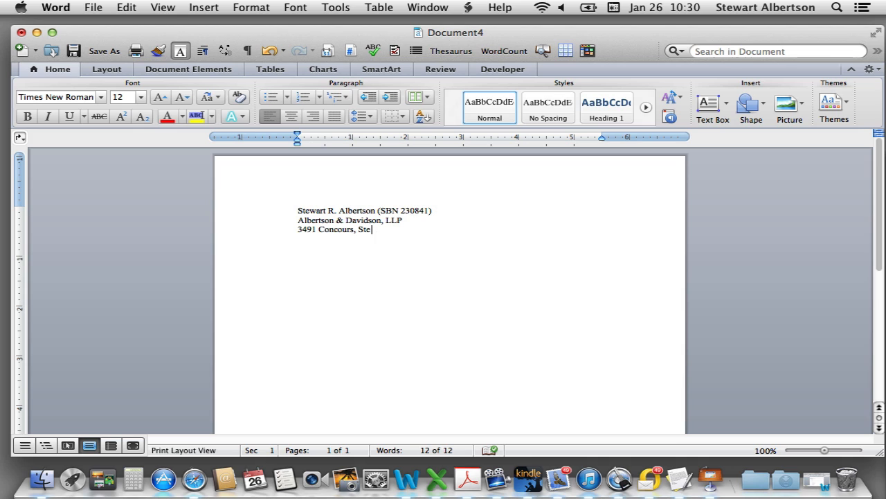
key(Return)
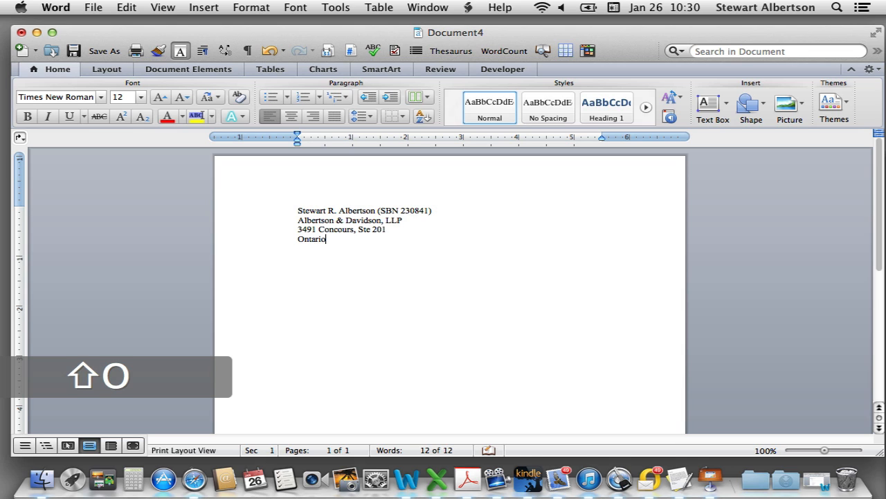
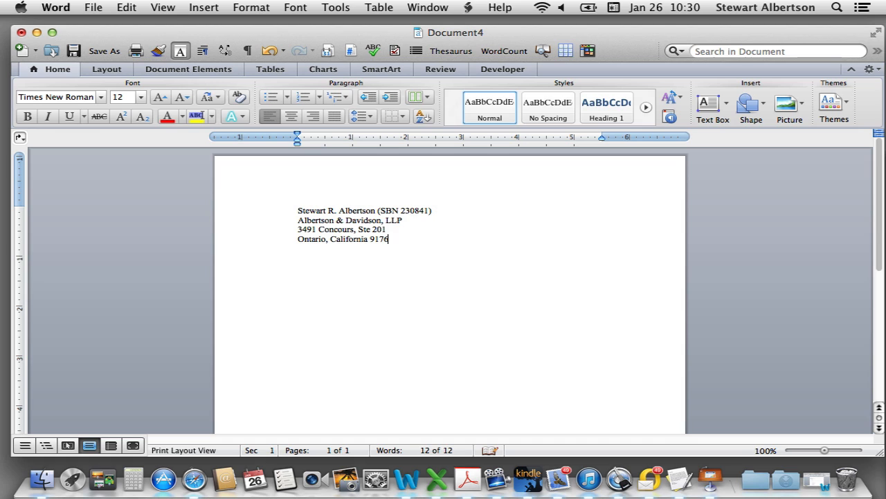
Add the phone, fax and e-mail lines, undoing the e-mail's automatic hyperlink
key(Return)
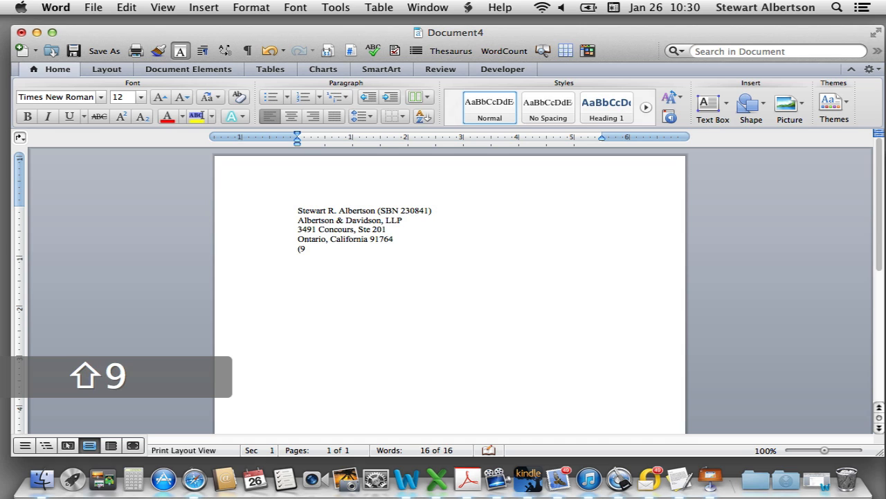
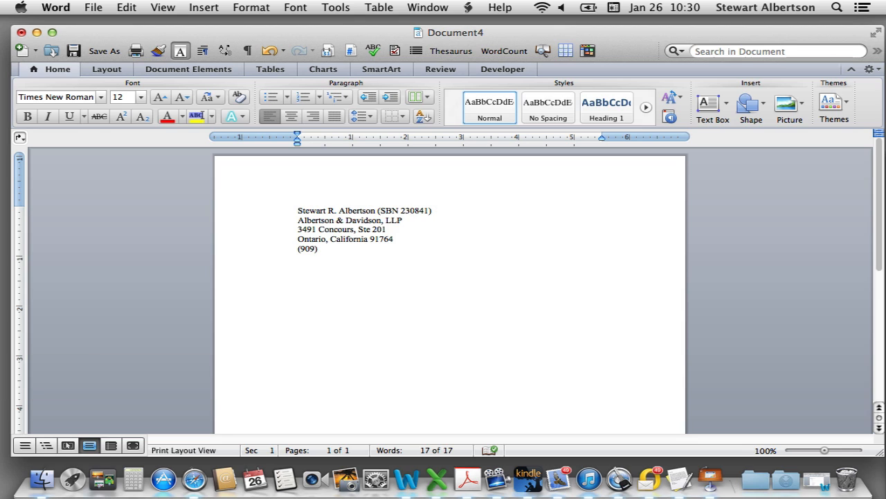
key(Return)
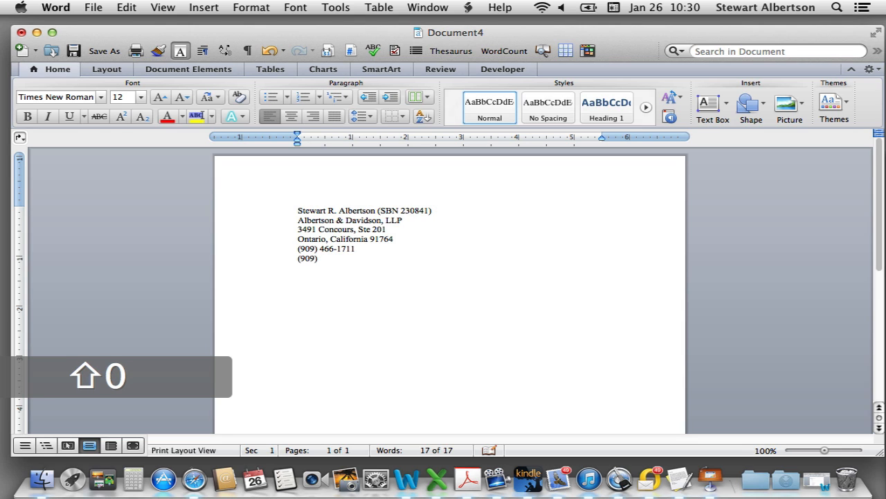
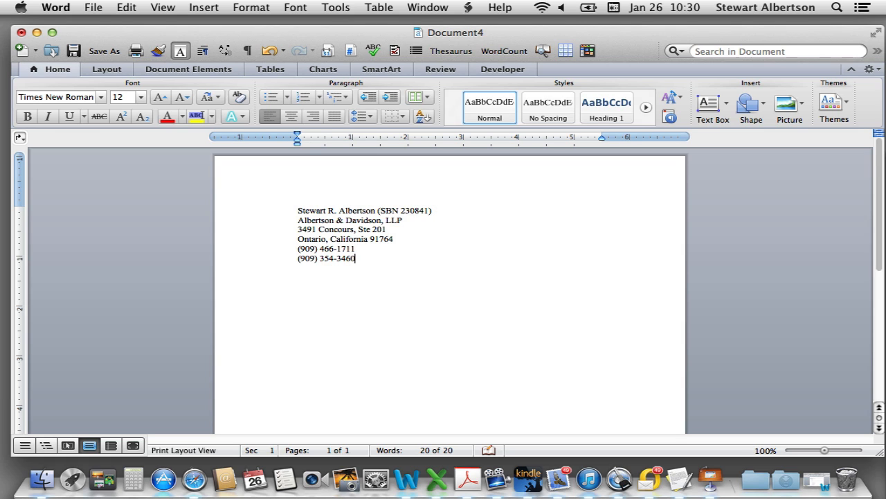
text(fa)
key(BackSpace)
key(BackSpace)
text(fax)
key(Return)
text(email:)
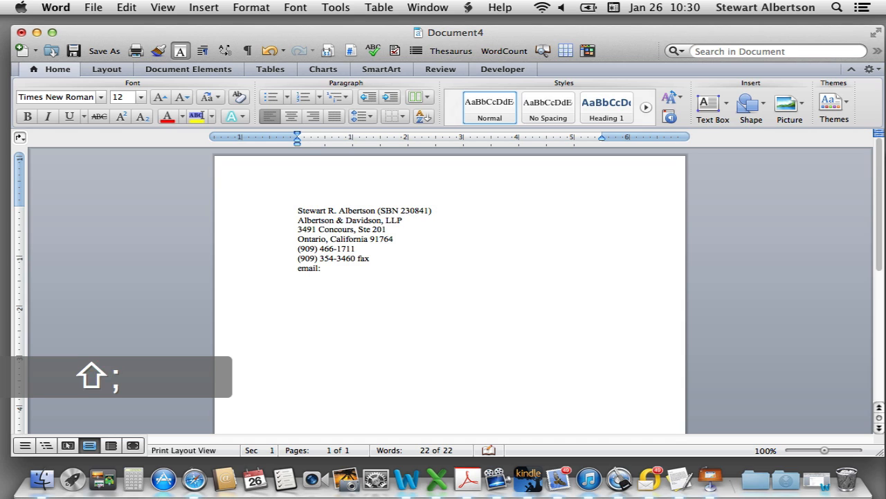
key(BackSpace)
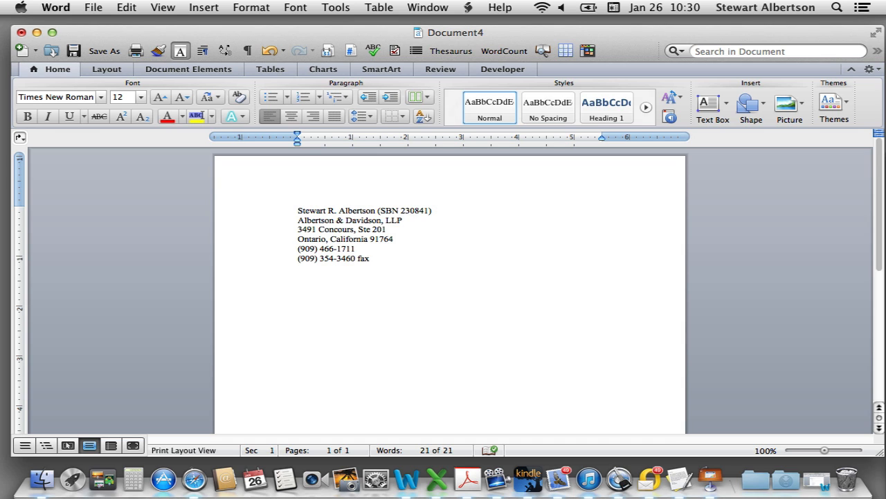
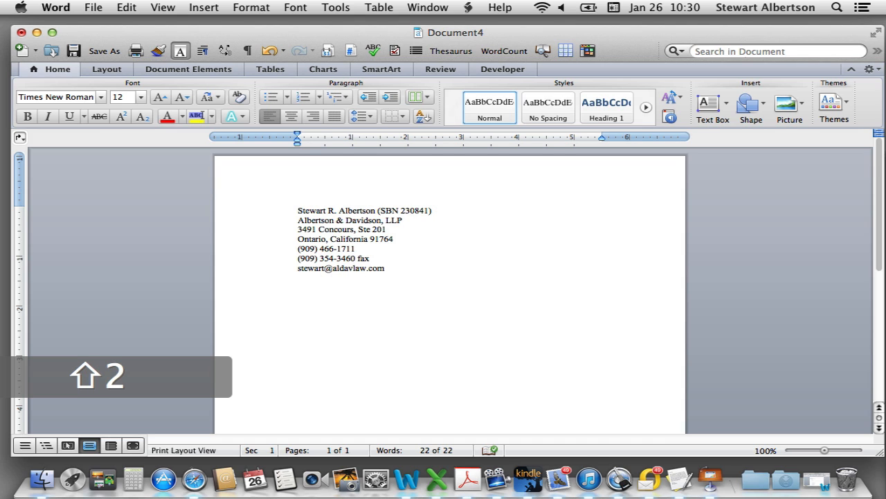
key(Return)
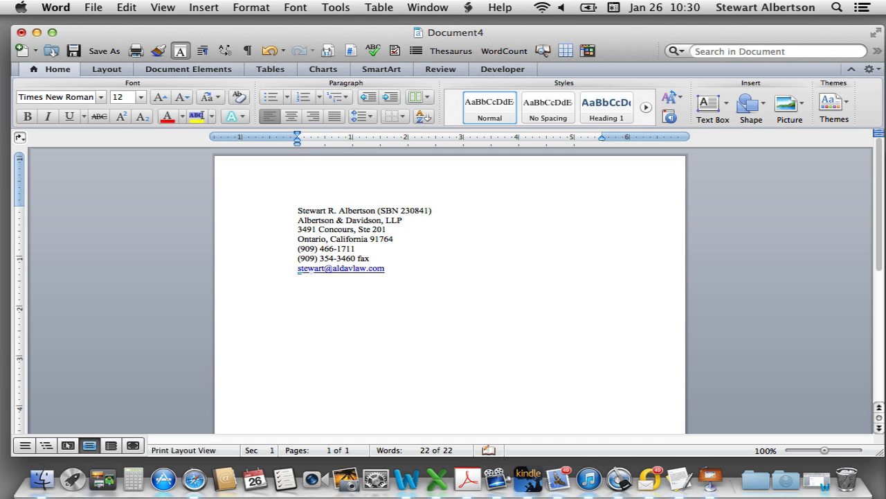
key(super+z)
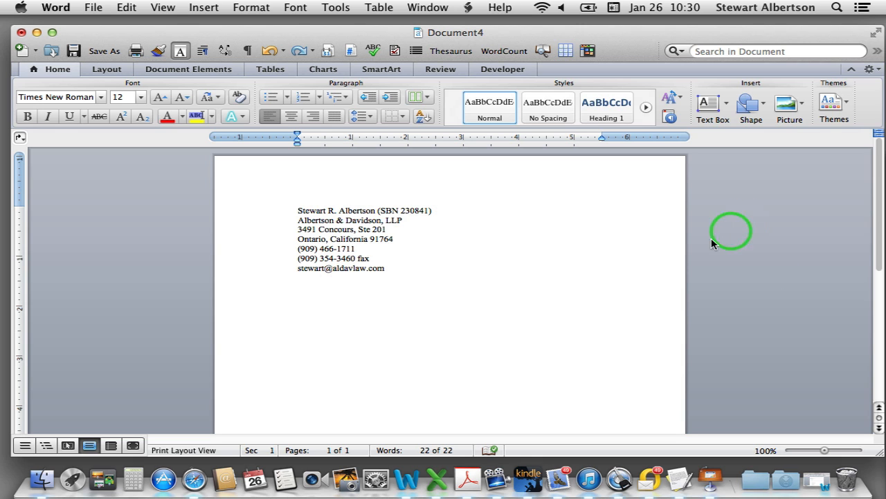
double_click(394, 220)
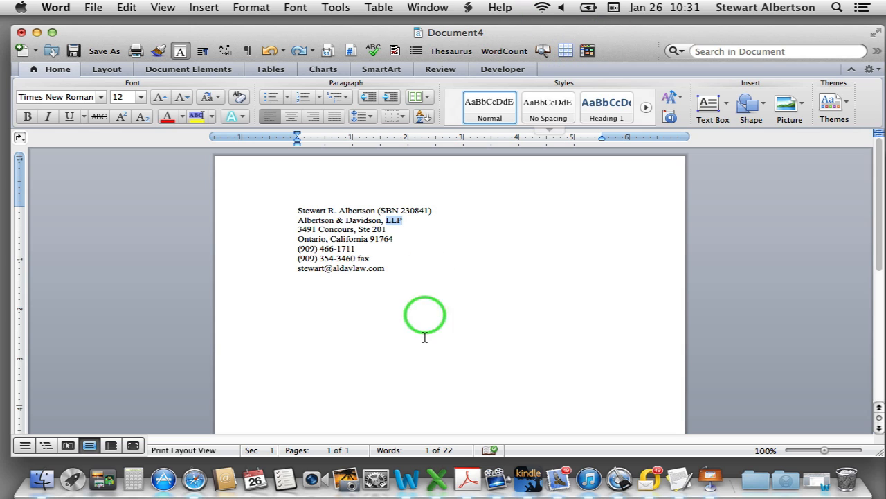
Open the page header, close it back to the body, then reopen the header for editing
click(392, 223)
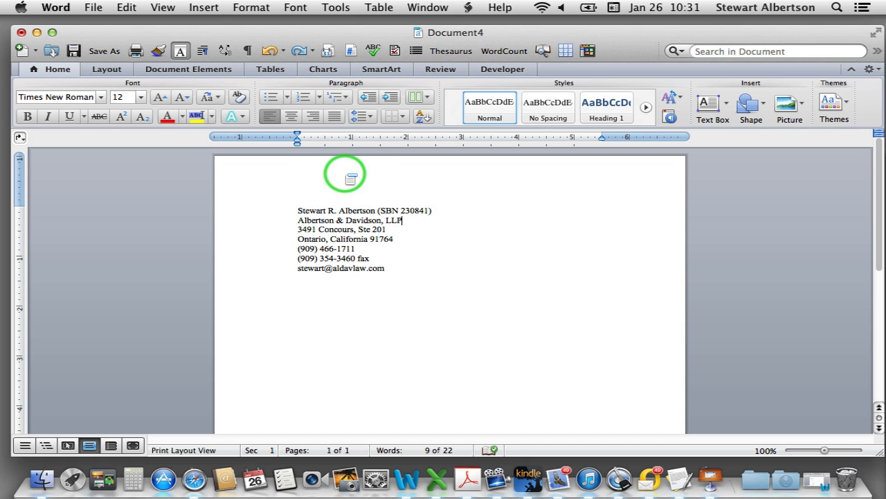
double_click(353, 177)
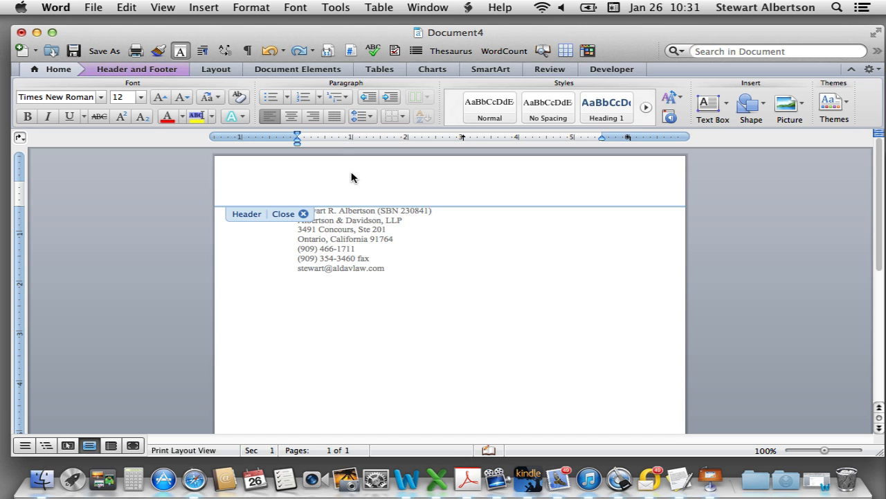
click(303, 213)
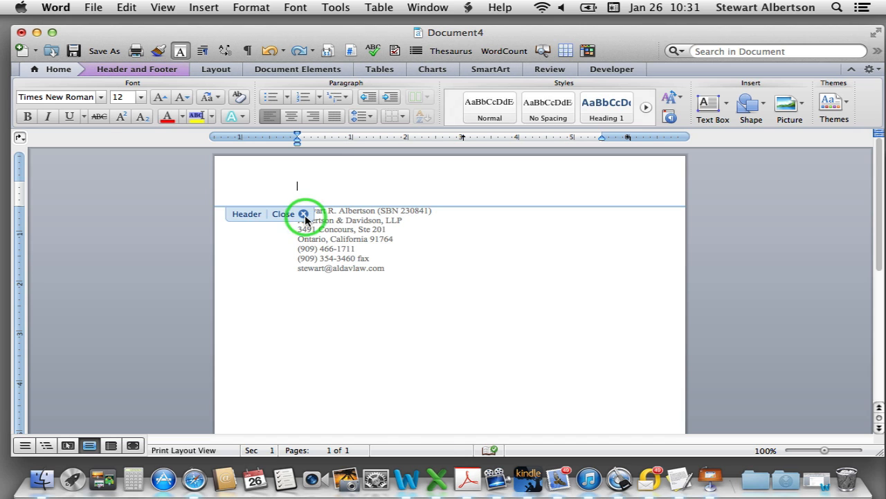
click(474, 287)
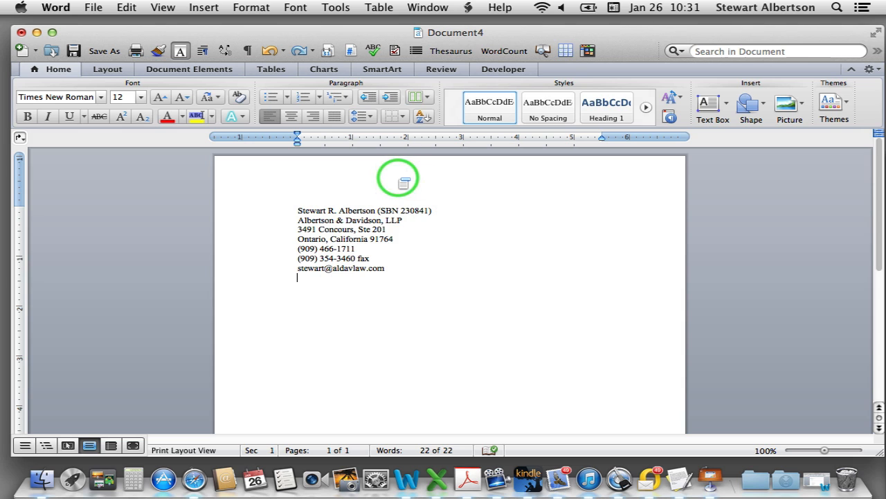
double_click(397, 182)
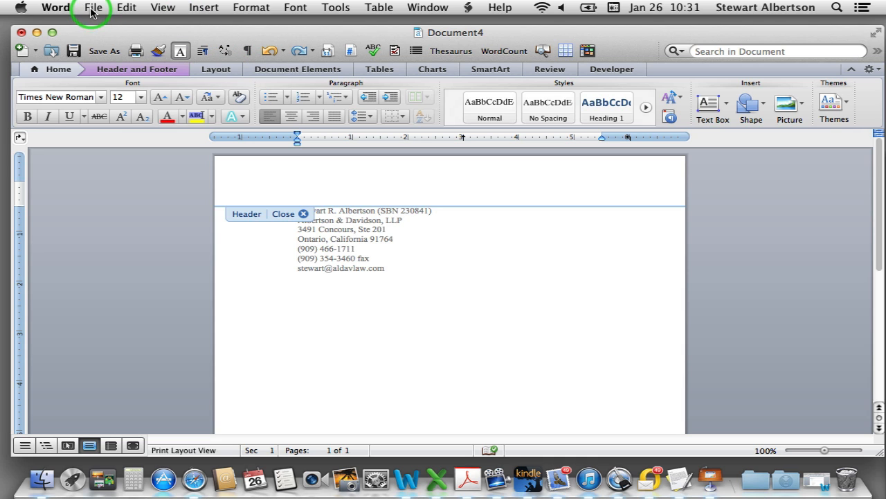
Insert a narrow right-aligned text box in the left margin beside the address block
click(201, 8)
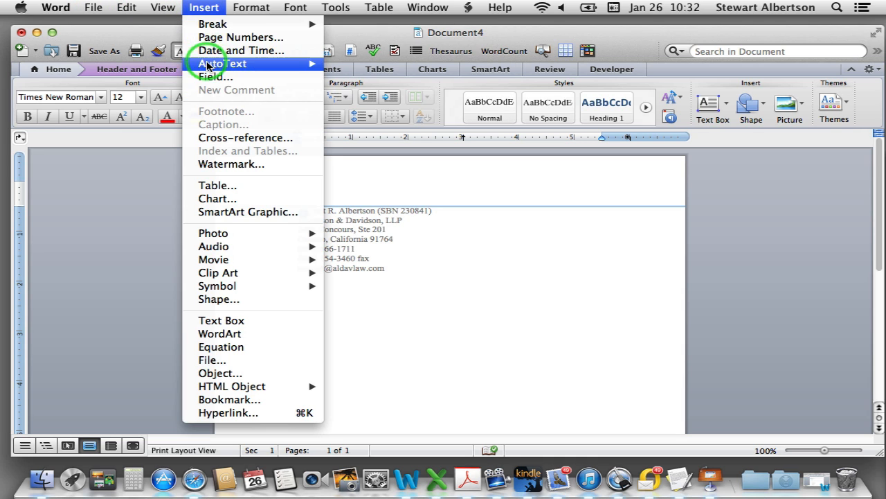
click(220, 321)
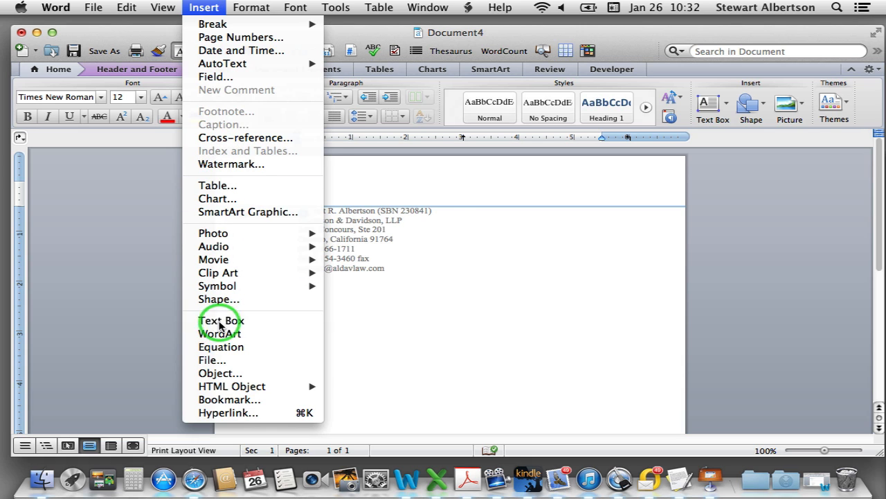
click(251, 275)
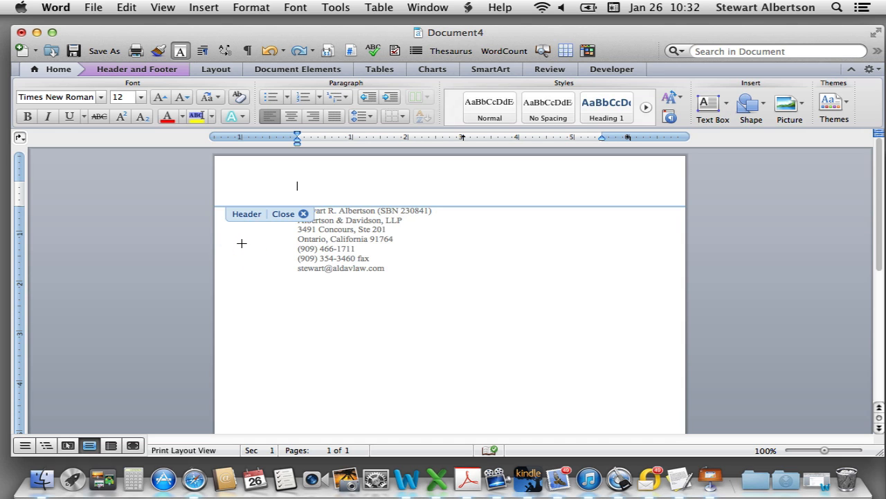
drag(242, 243, 276, 320)
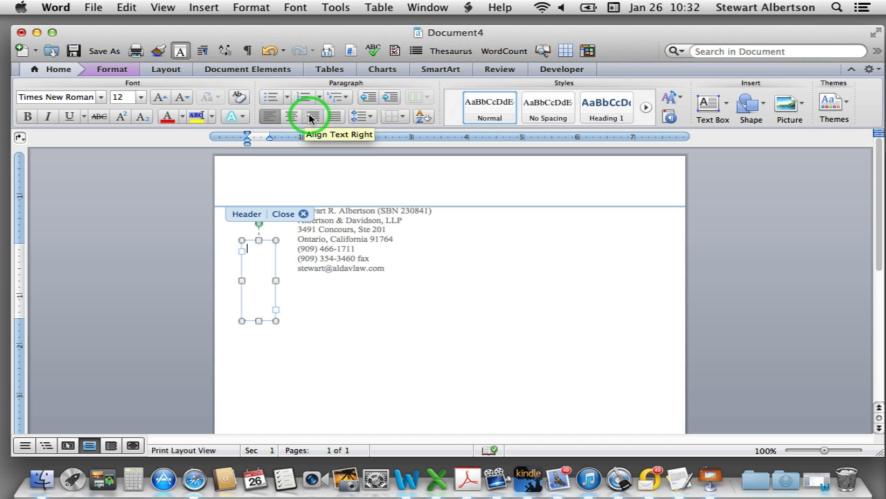
click(310, 119)
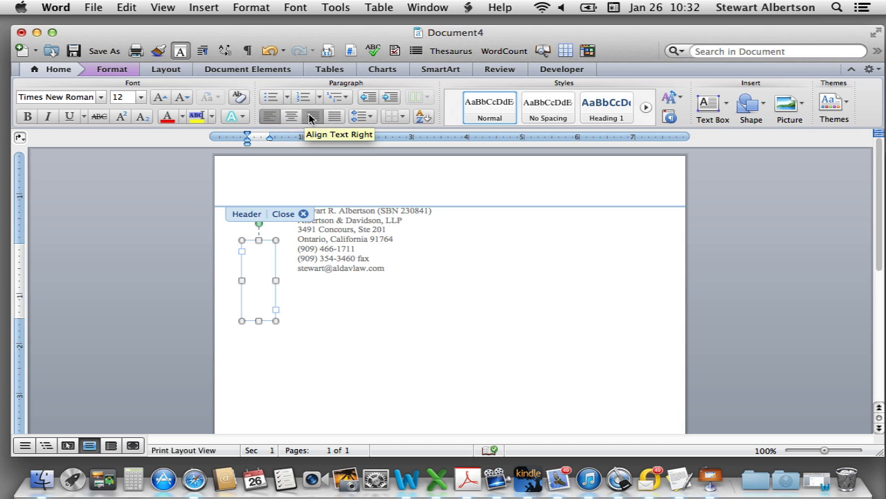
click(256, 250)
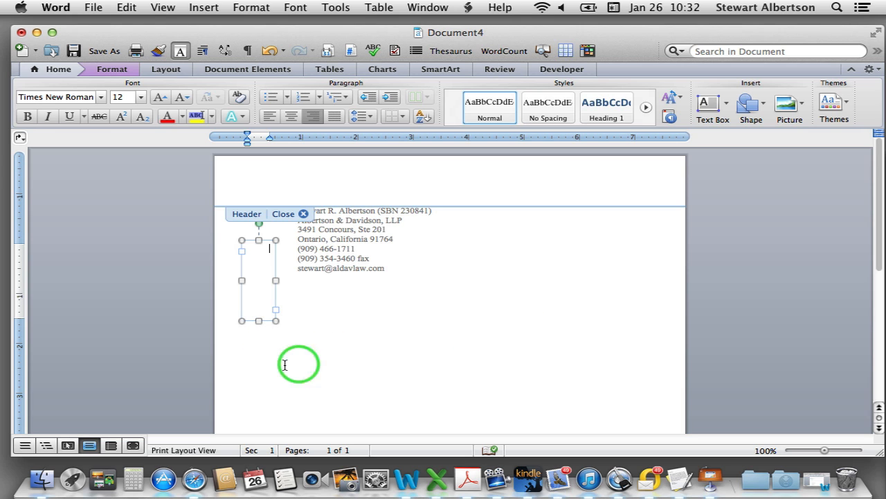
Stretch the margin text box down to the footer and place the cursor inside it
scroll(275, 360, down, 3)
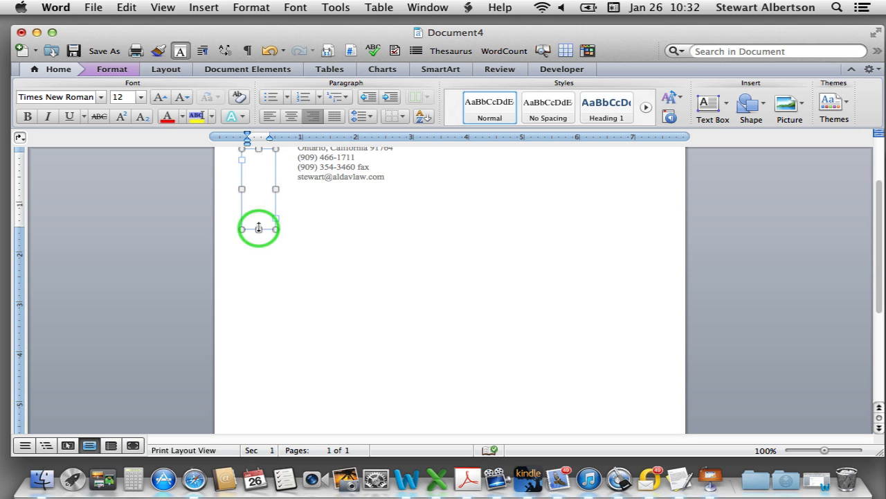
drag(259, 230, 246, 450)
scroll(340, 322, down, 5)
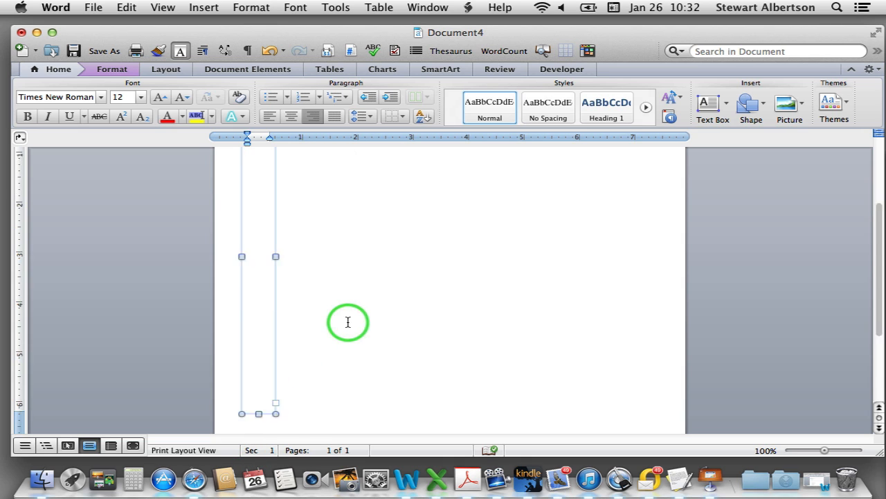
scroll(310, 323, down, 1)
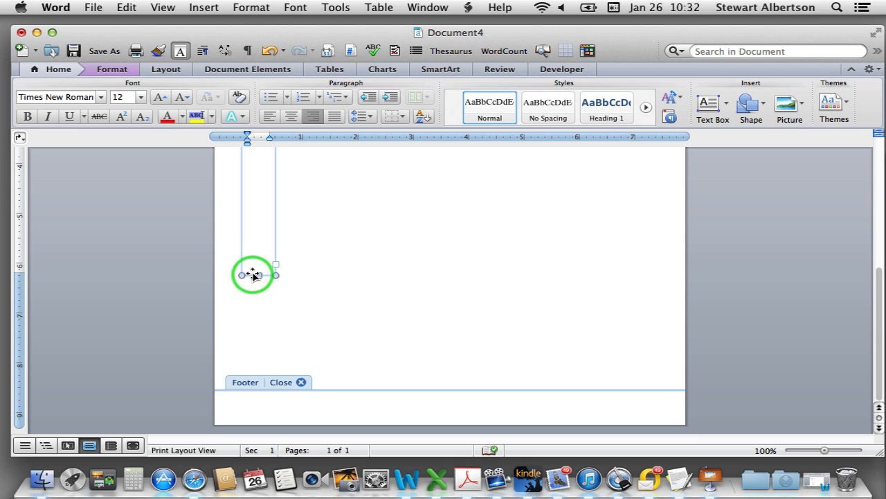
drag(257, 274, 244, 396)
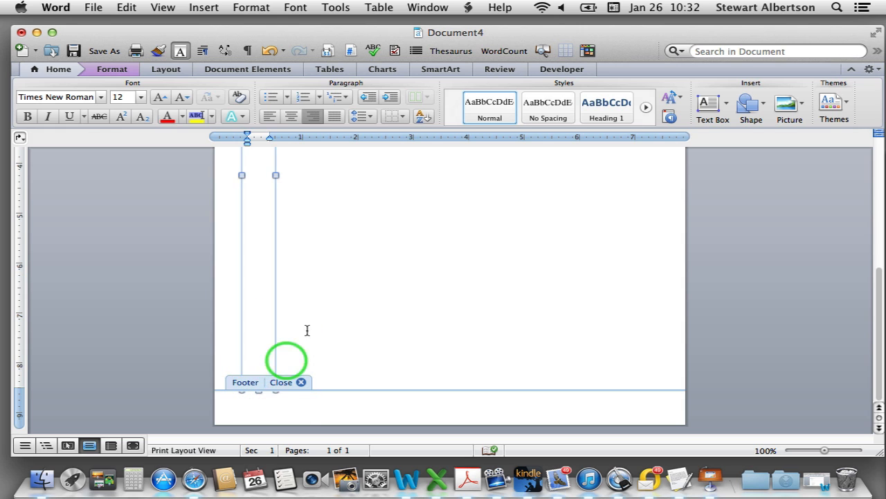
scroll(333, 205, up, 10)
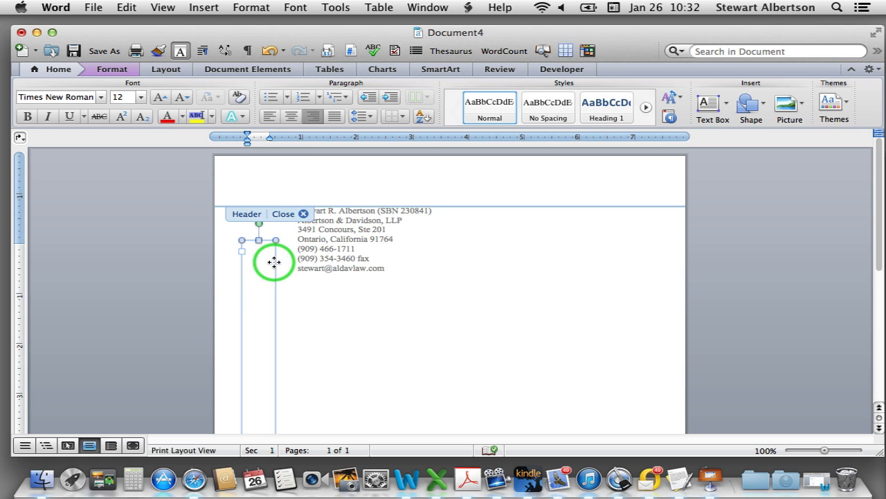
scroll(253, 256, down, 3)
scroll(256, 277, up, 3)
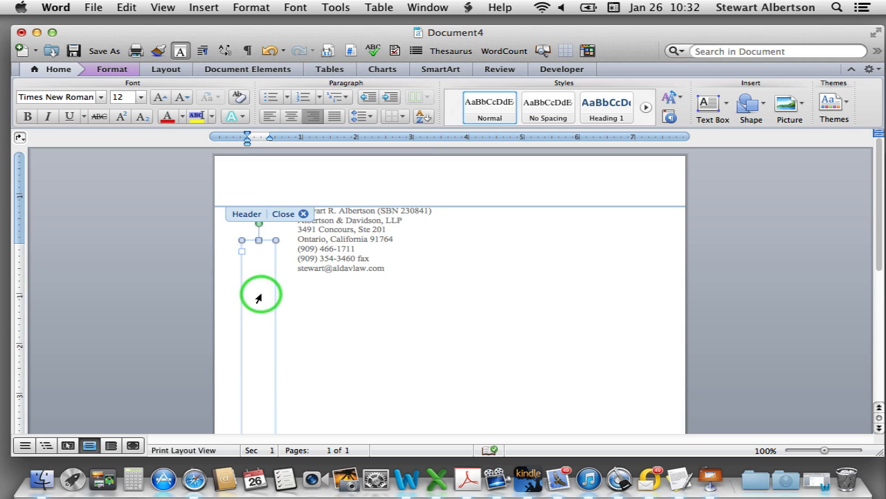
click(264, 258)
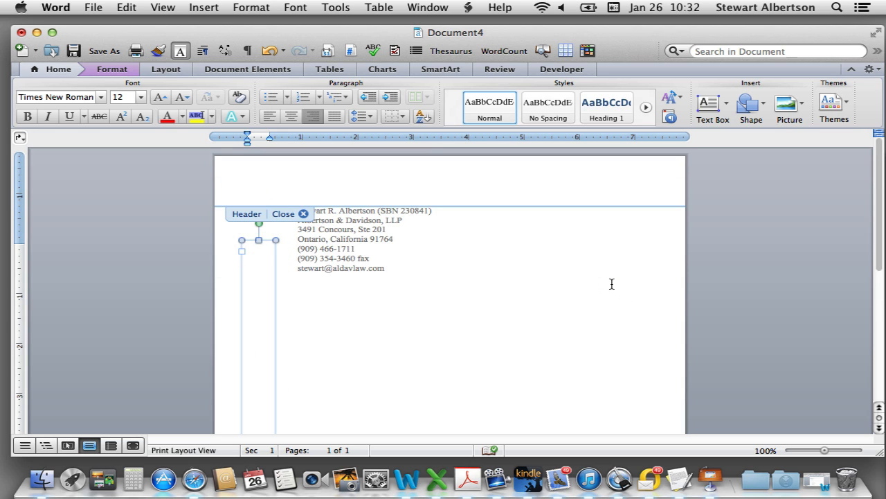
Start a right-aligned new line below 1 in the margin text box
scroll(612, 284, down, 3)
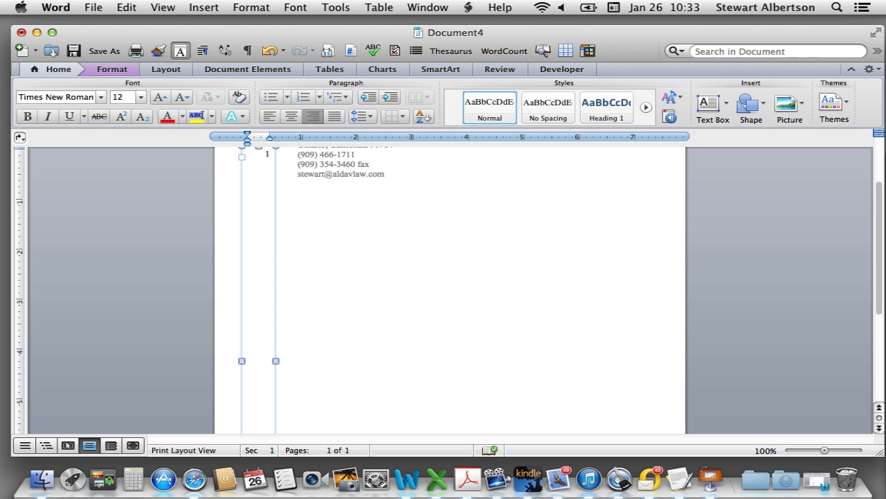
key(Return)
text(2)
key(super+e)
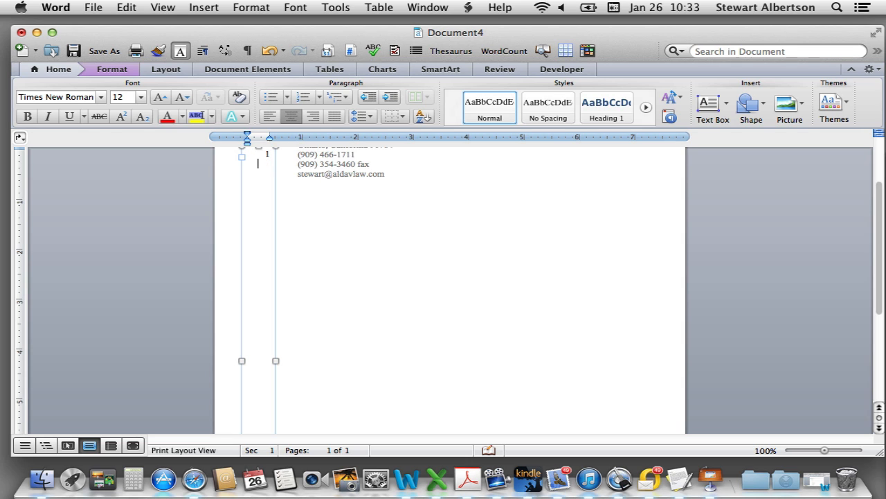
key(super+l)
key(super+r)
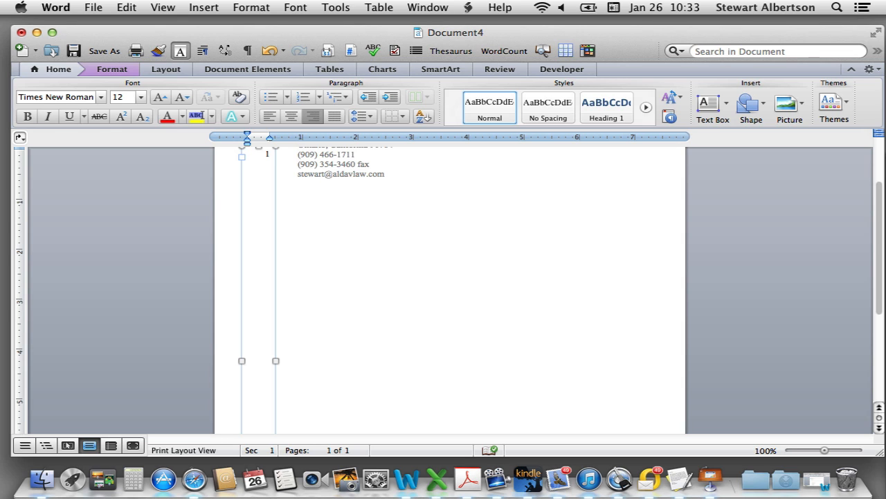
key(shift+Return)
Enter line numbers 2 through 7, each on its own line via Shift+Return
key(Return)
text(2)
key(shift+Return)
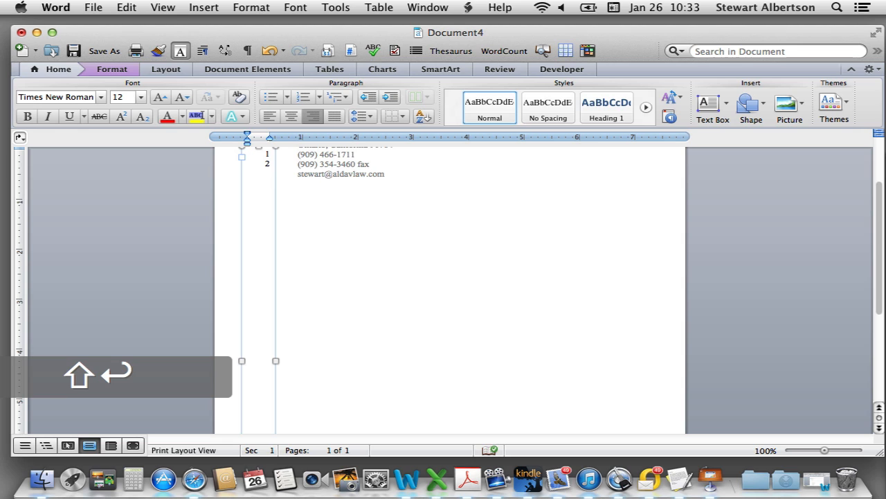
text(3)
key(shift+Return)
text(4)
key(shift+Return)
text(5)
key(shift+Return)
text(6)
key(shift+Return)
text(7)
scroll(450, 291, down, 3)
Remove the extra empty line and stray colon after 8, then add margin numbers 9 through 14
key(BackSpace)
key(BackSpace)
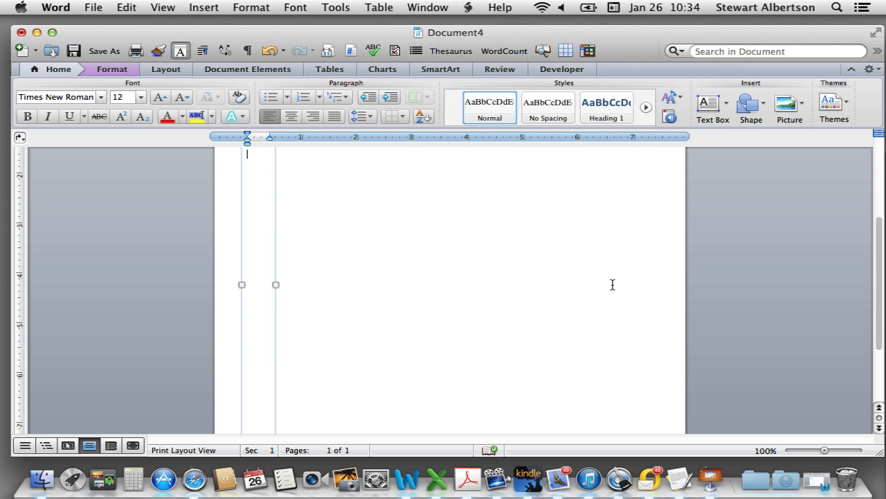
scroll(613, 284, up, 2)
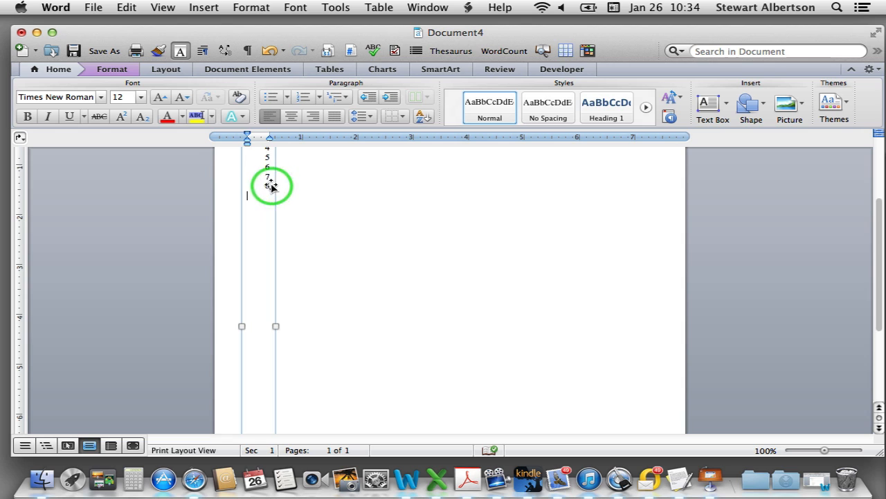
key(BackSpace)
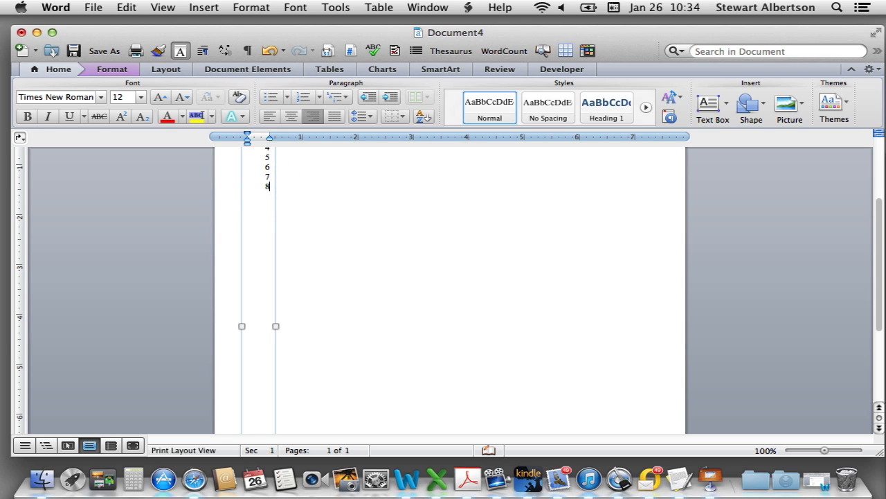
text(8:)
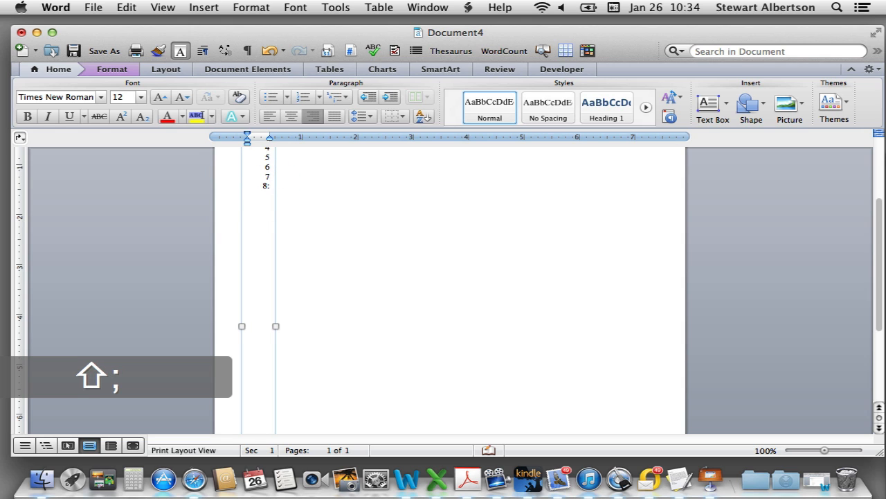
key(BackSpace)
key(BackSpace)
key(BackSpace)
key(shift+Return)
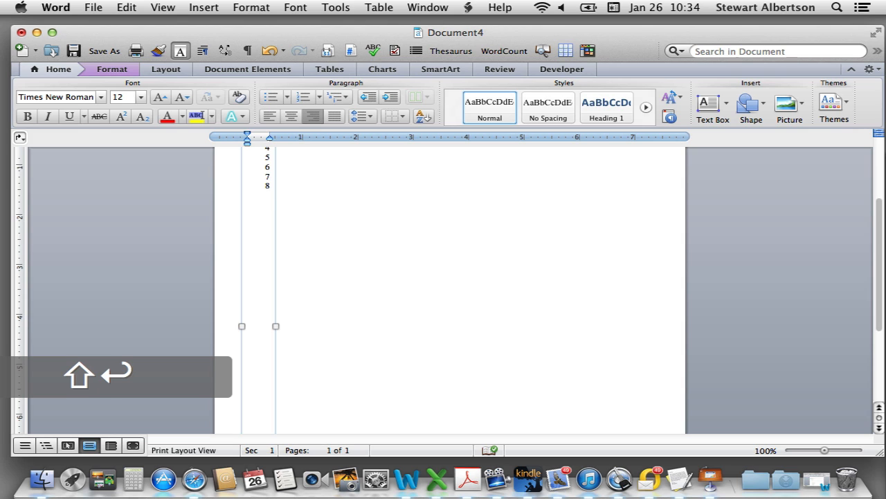
text(9)
key(shift+Return)
text(10)
text(11)
key(shift+Return)
text(12 )
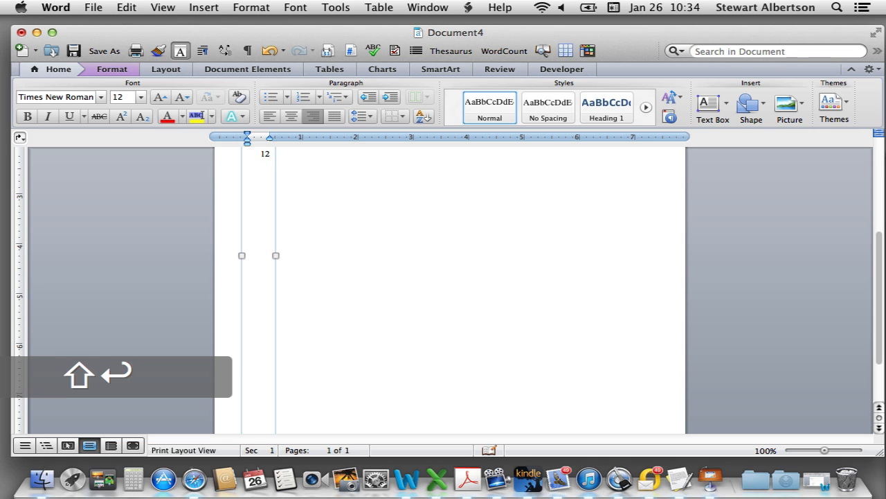
text(13 )
text(14)
Add margin numbers 16 through 28, each on its own line with Shift+Return
key(shift+Return)
text(16)
key(shift+Return)
text(17)
key(shift+Return)
text(18)
key(shift+Return)
text(19)
key(shift+Return)
text(20)
key(shift+Return)
text(21)
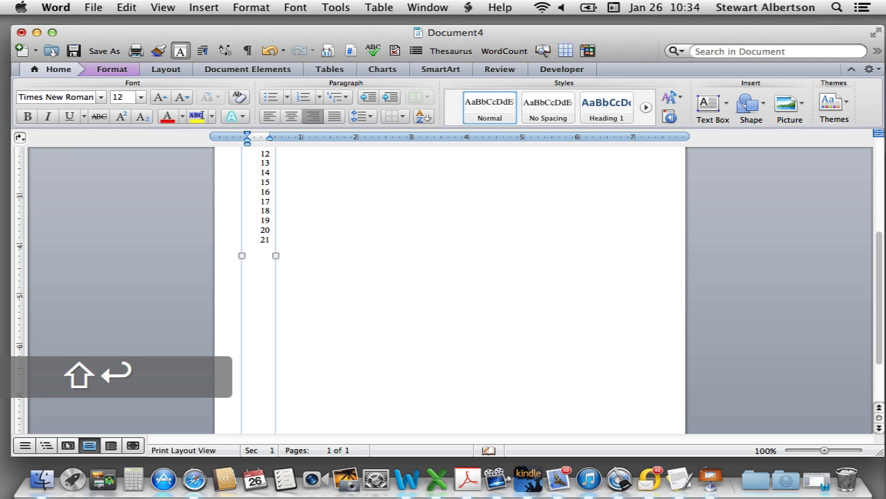
key(shift+Return)
text(22)
key(shift+Return)
text(23)
key(shift+Return)
text(24)
key(shift+Return)
text(25)
key(shift+Return)
text(26)
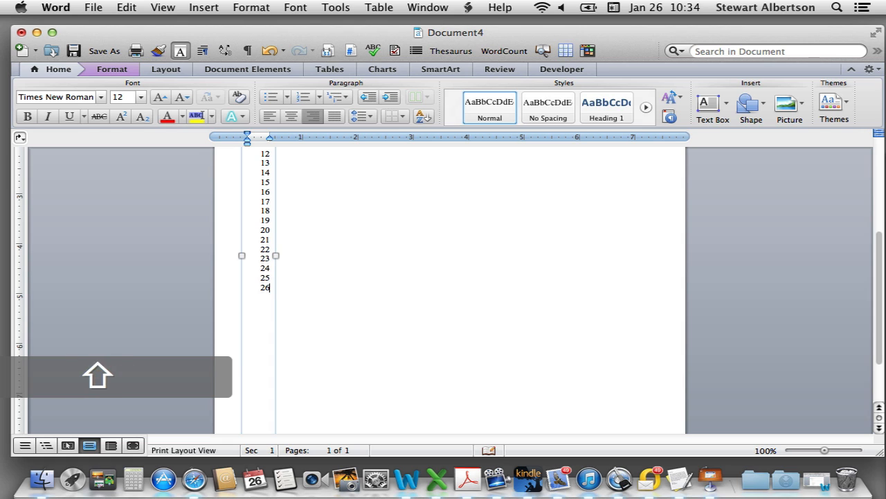
key(shift+Return)
text(27)
key(shift+Return)
text(28)
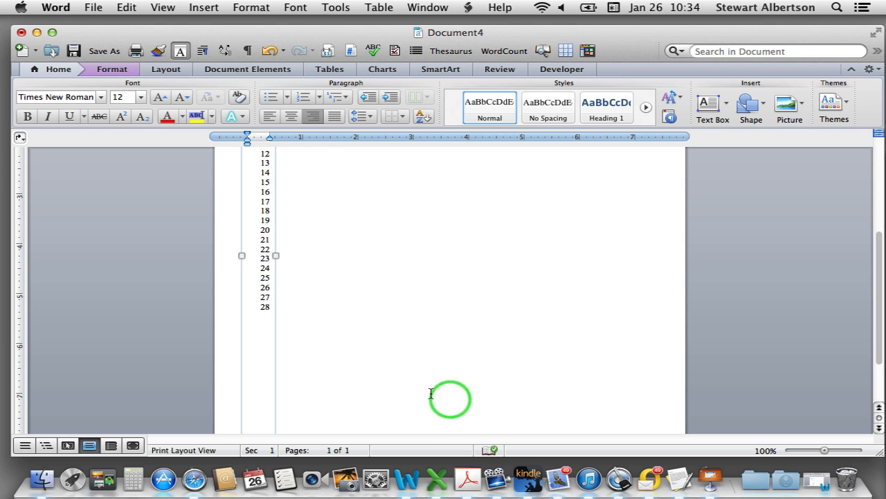
scroll(416, 364, up, 5)
Place the cursor among the margin numbers and select all of 1–28 with Cmd+A
scroll(291, 253, down, 2)
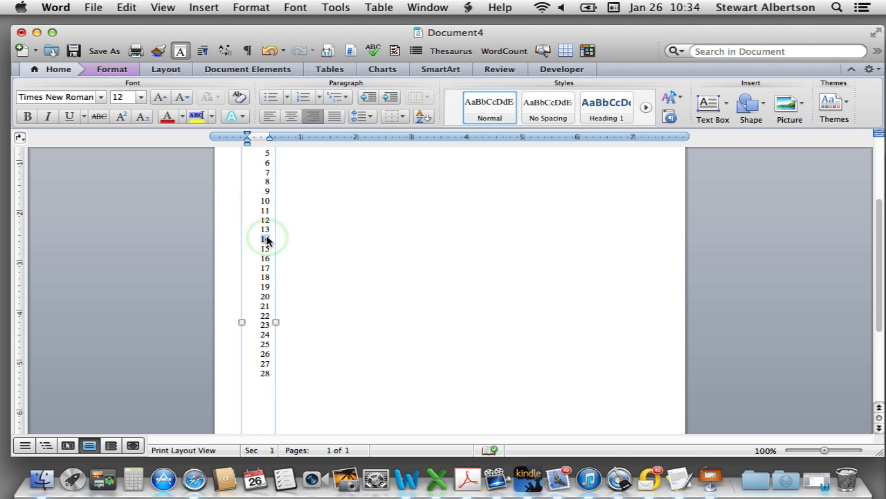
click(266, 239)
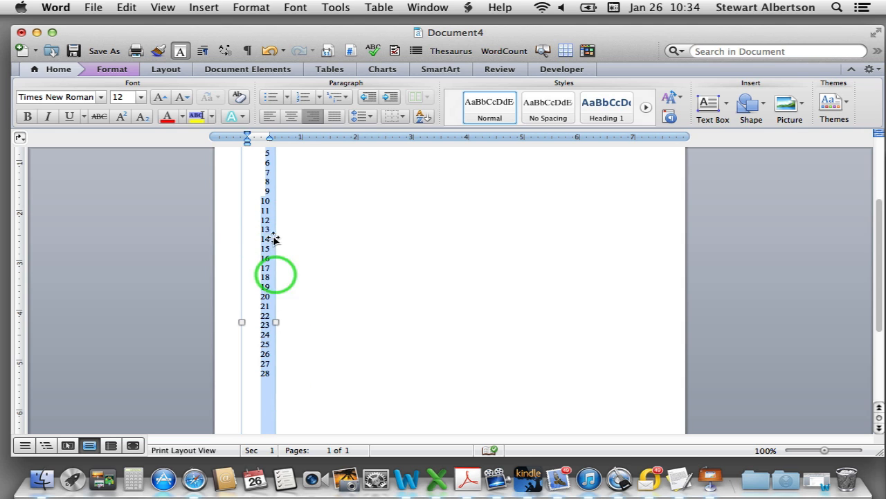
scroll(248, 280, up, 4)
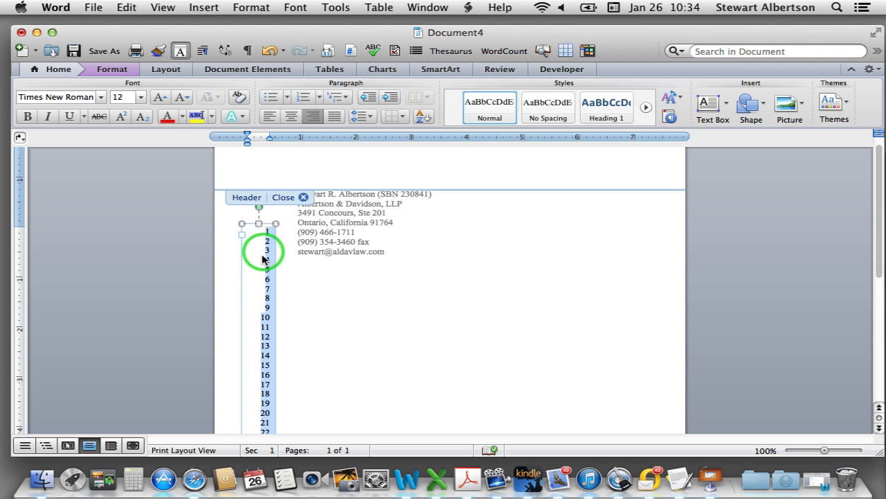
click(249, 290)
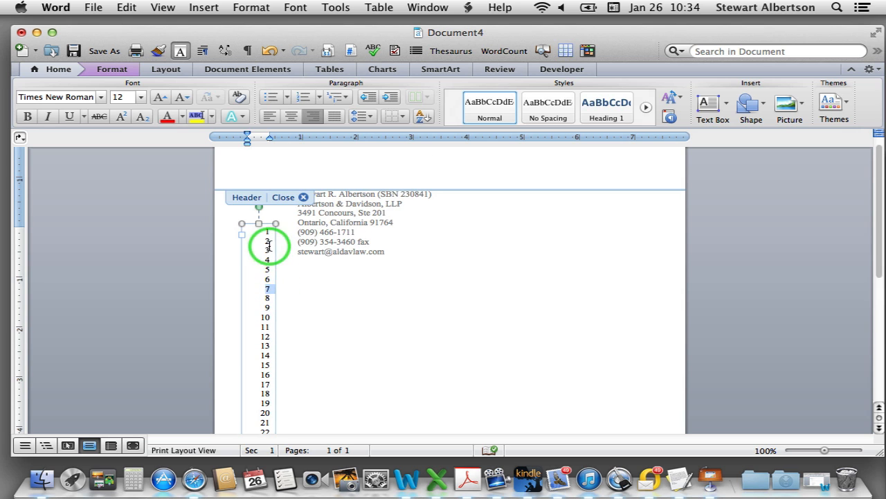
scroll(261, 366, down, 3)
scroll(265, 375, up, 3)
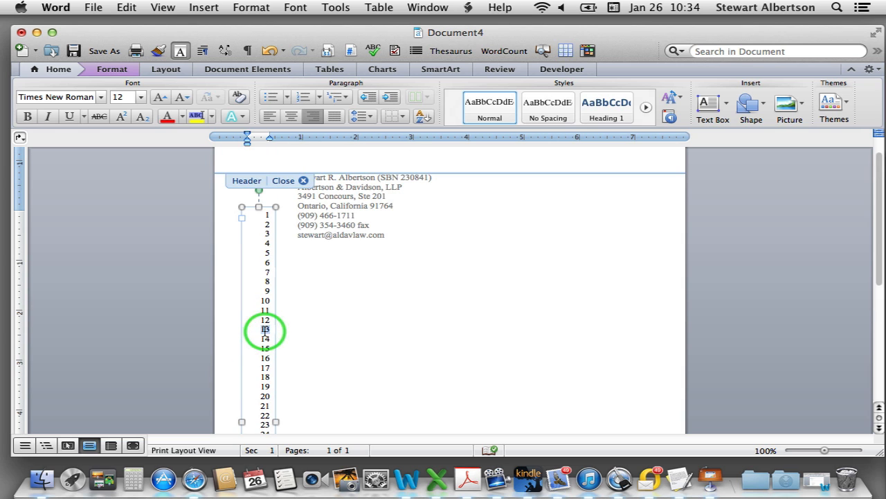
click(264, 324)
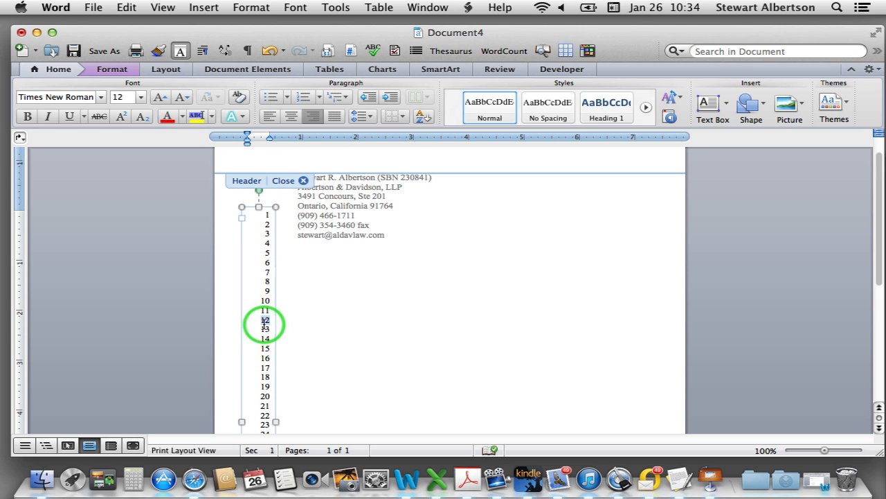
click(266, 320)
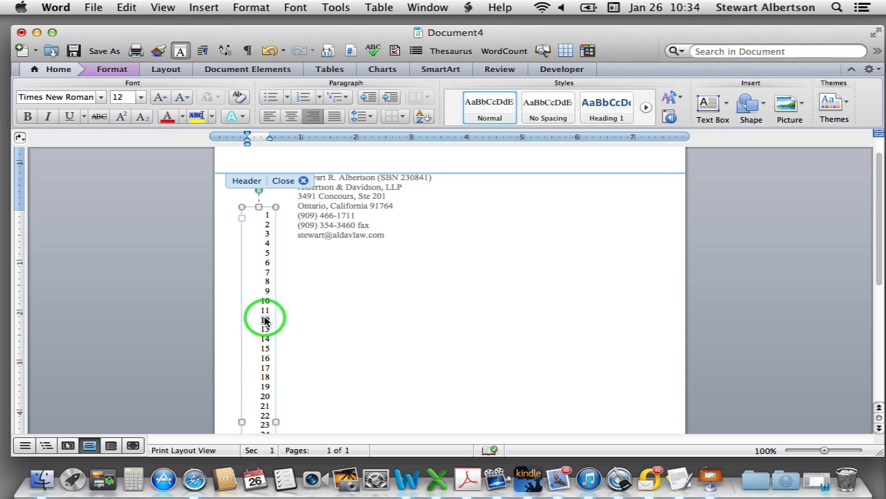
click(265, 330)
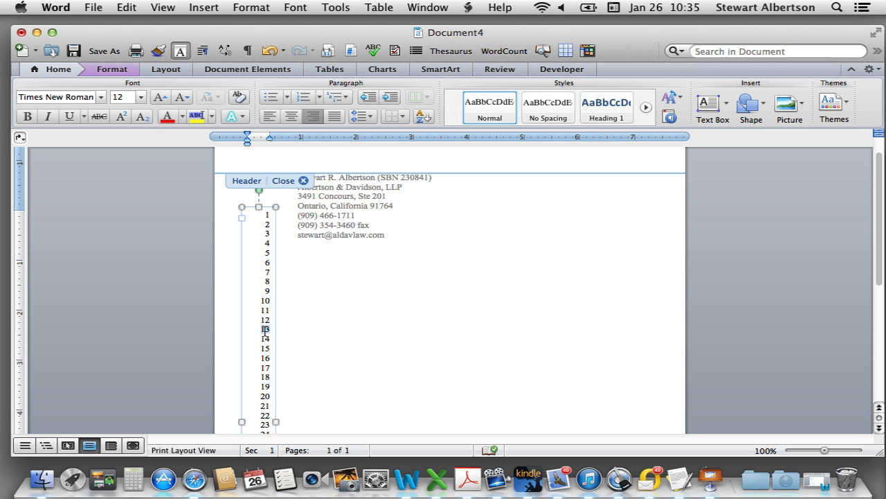
key(super+a)
scroll(381, 310, down, 3)
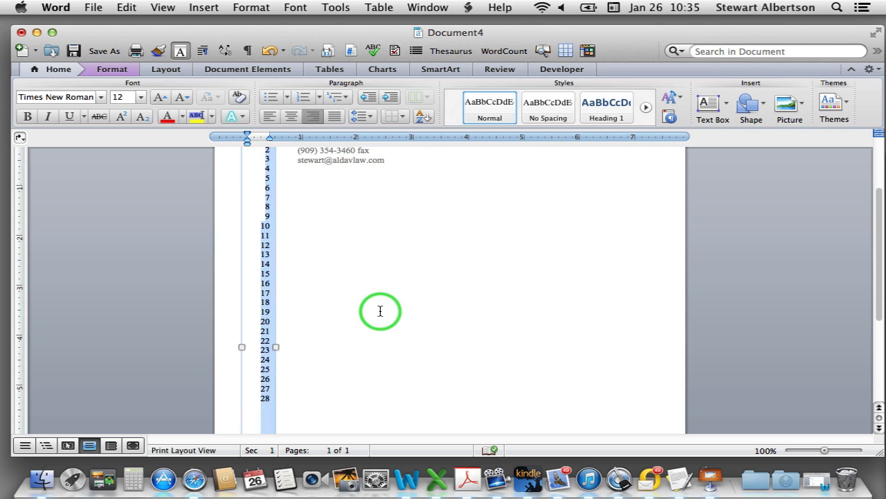
scroll(380, 311, up, 2)
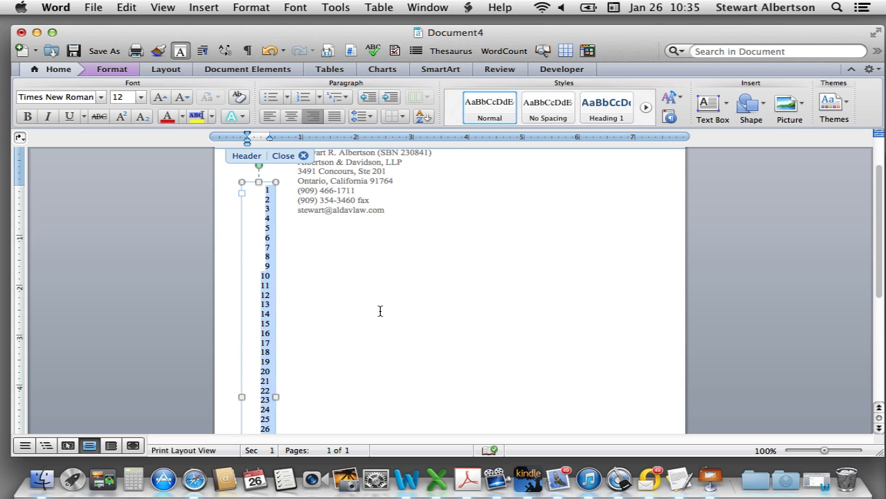
In Format > Paragraph, set the line numbers' spacing to Exactly 24 pt
click(250, 8)
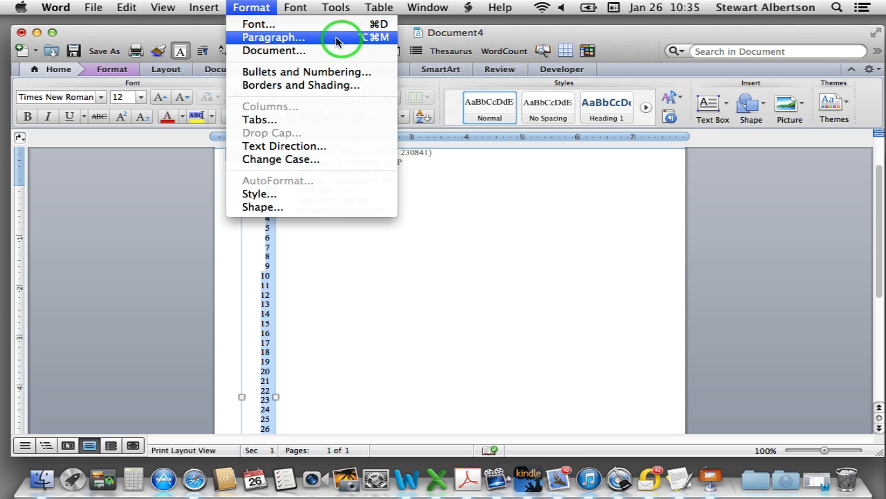
click(257, 41)
drag(259, 14, 263, 42)
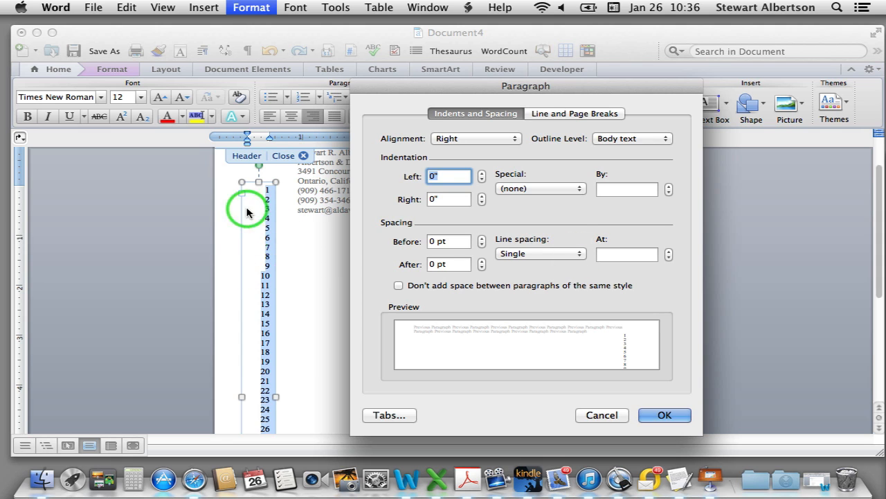
click(579, 257)
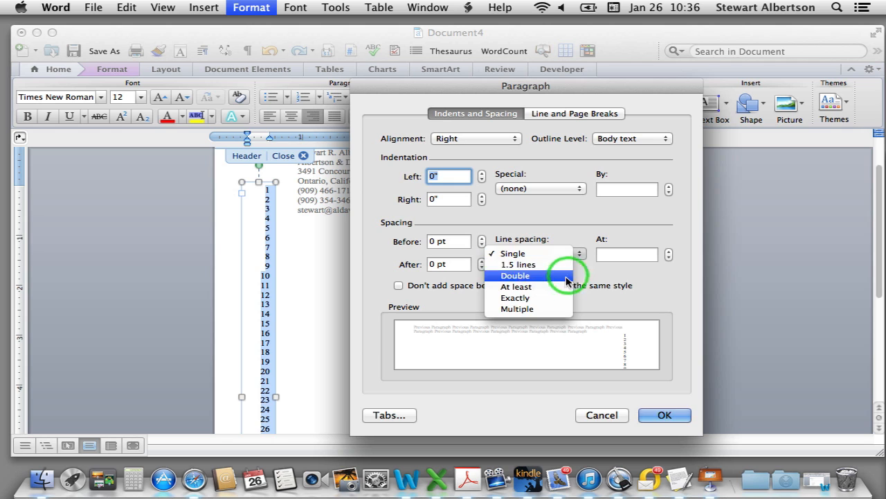
double_click(604, 255)
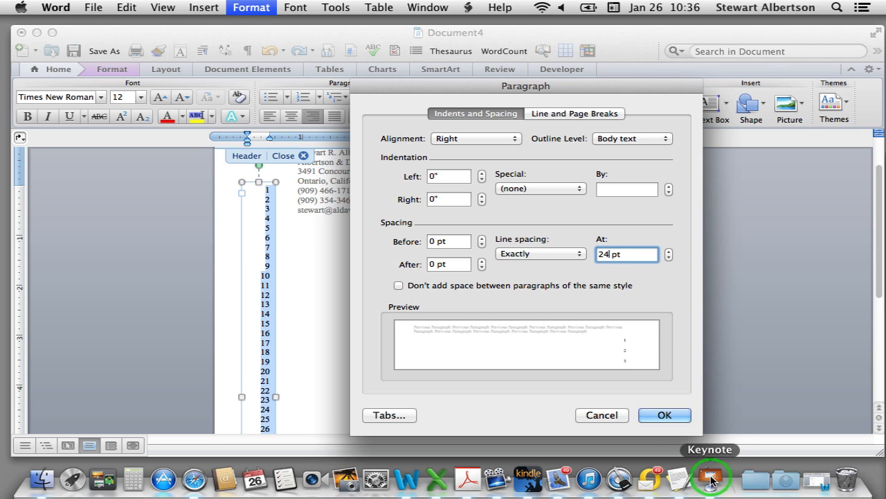
click(665, 415)
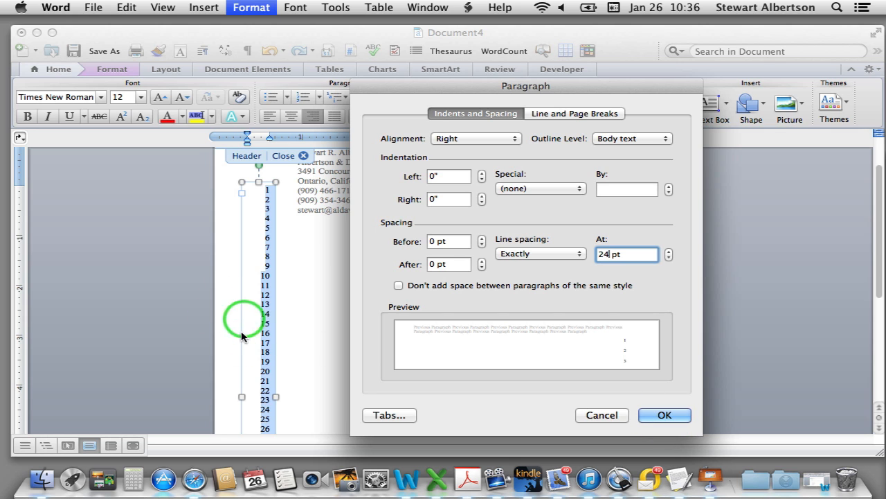
click(665, 415)
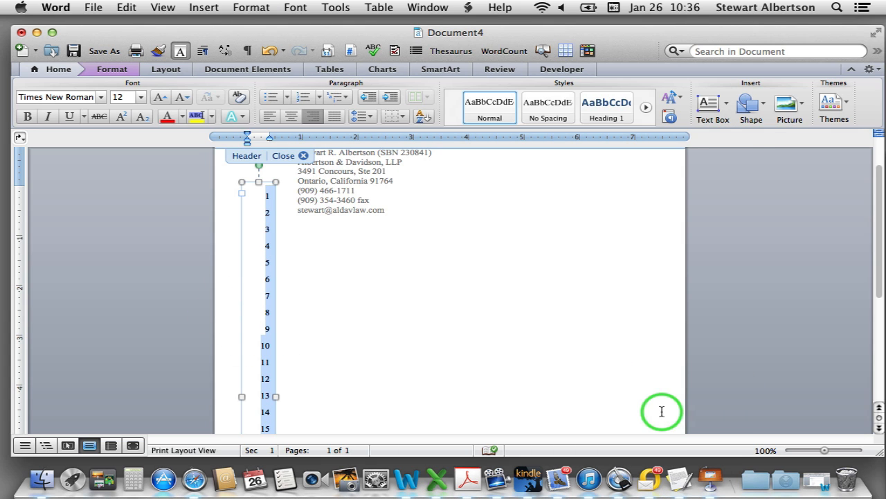
Deselect the line numbers and scroll to check the numbering reaches down to the footer
click(249, 296)
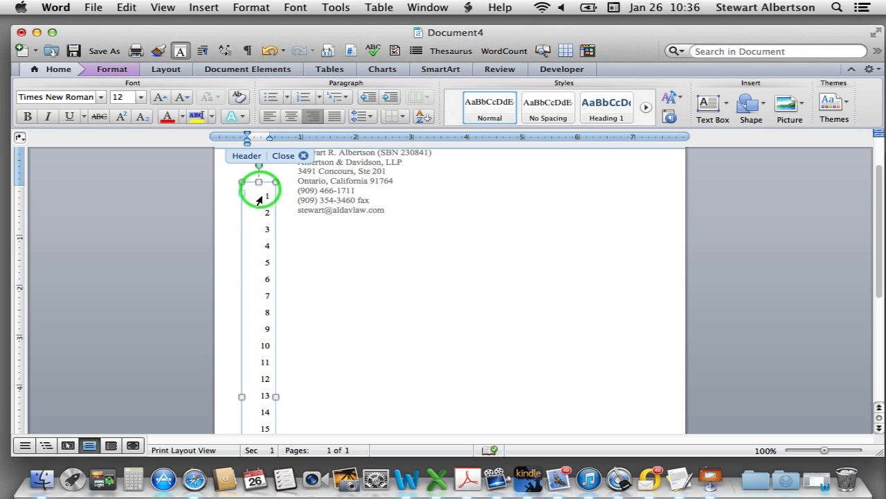
scroll(255, 267, down, 5)
scroll(258, 269, up, 5)
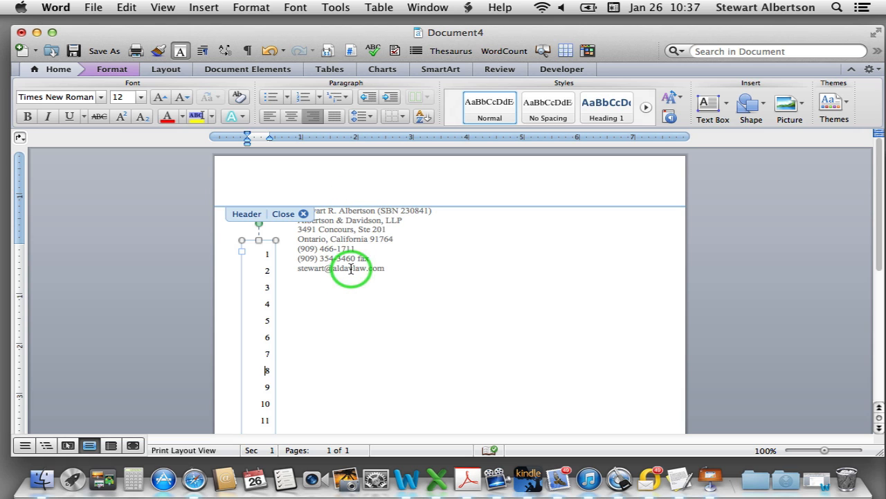
scroll(366, 330, down, 10)
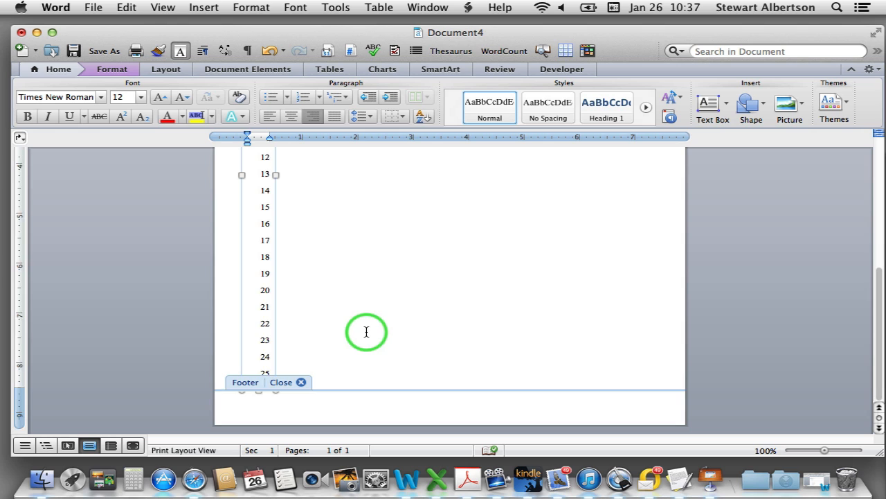
scroll(367, 331, up, 10)
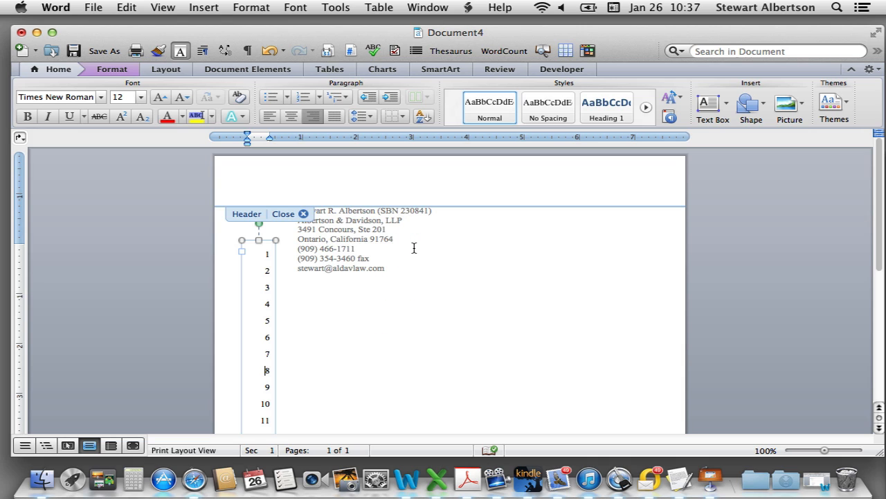
Select the seven-line attorney block and set its line spacing to Exactly 24 pt
click(303, 214)
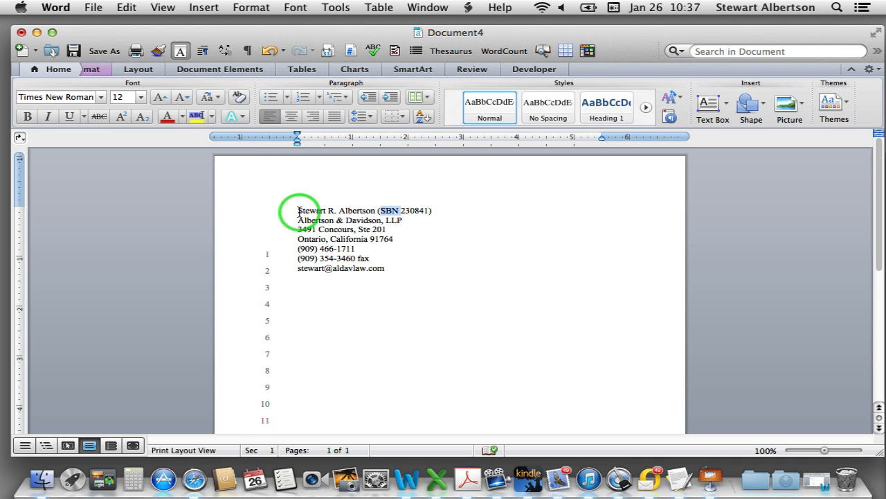
drag(390, 269, 299, 210)
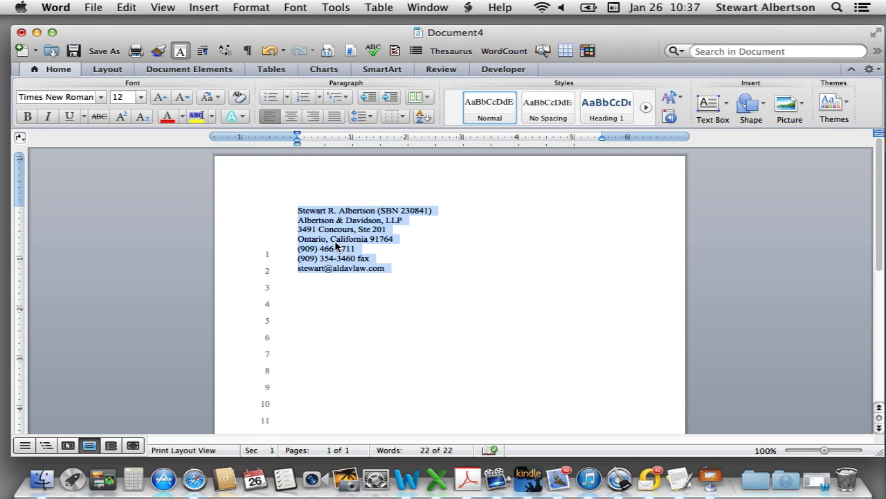
key(alt+super+m)
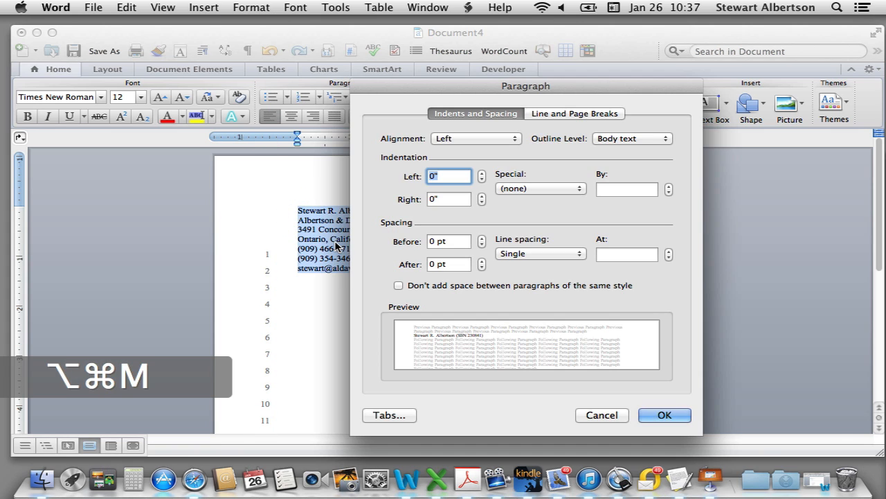
click(580, 254)
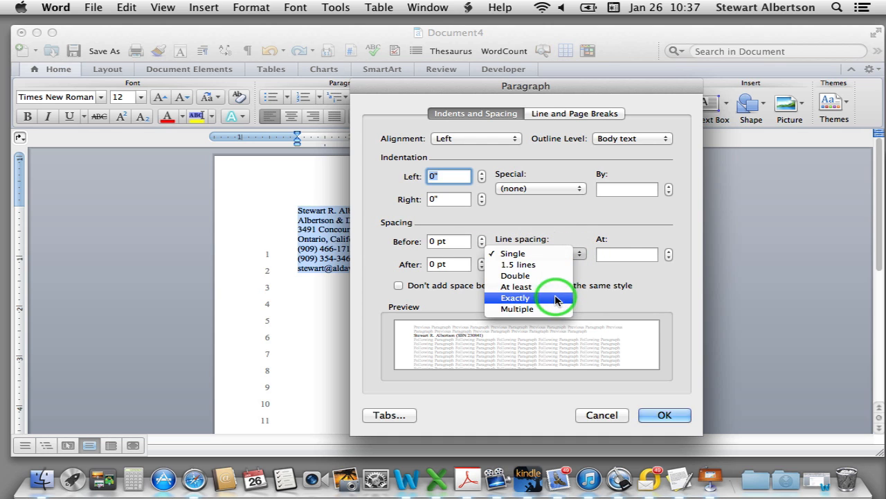
click(556, 297)
click(600, 254)
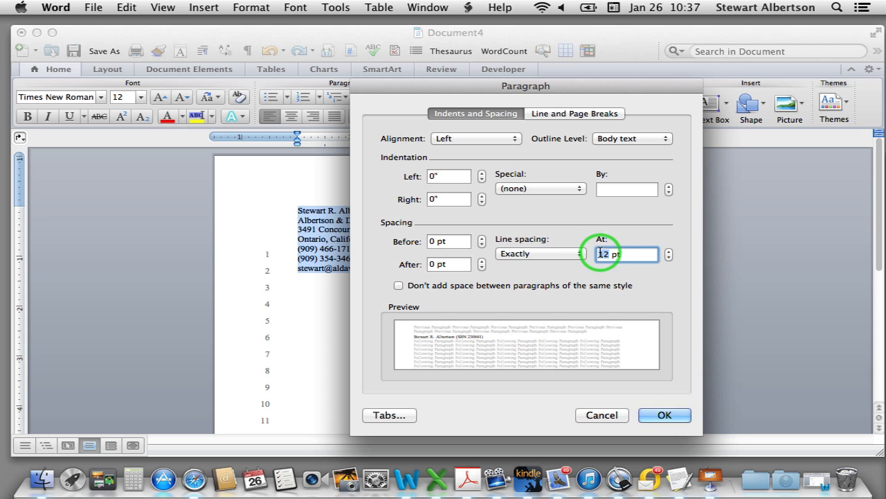
text(24)
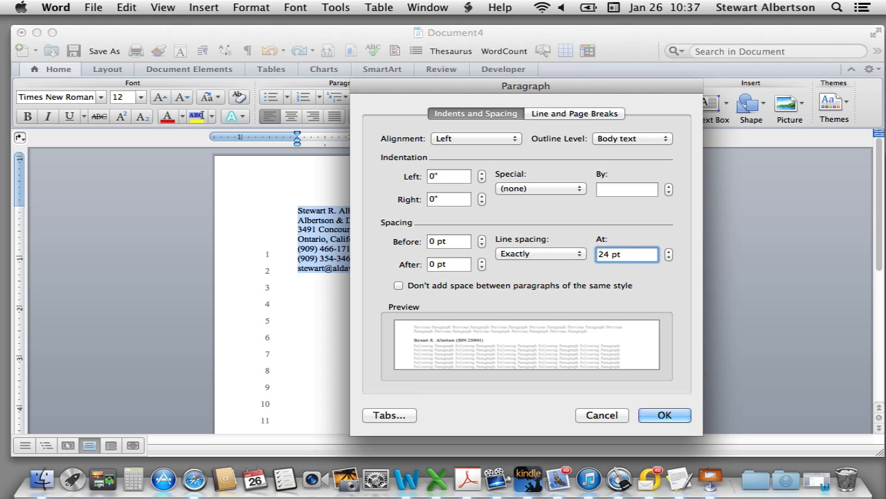
key(Return)
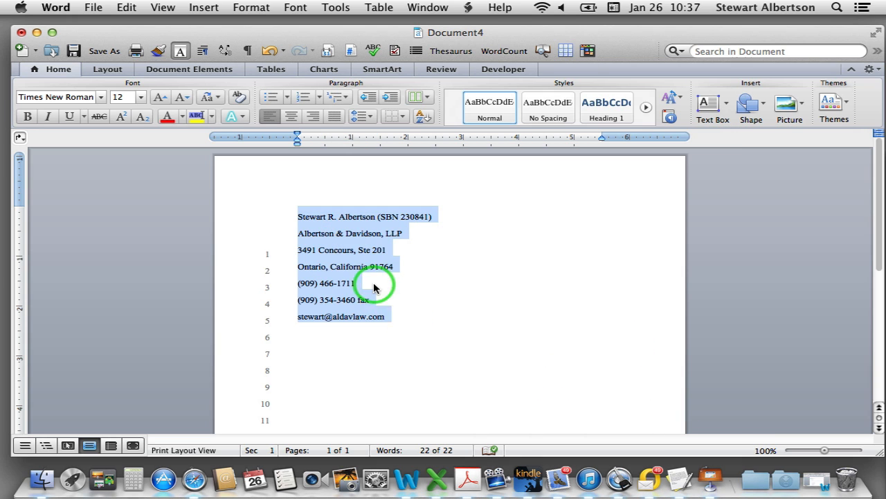
click(374, 287)
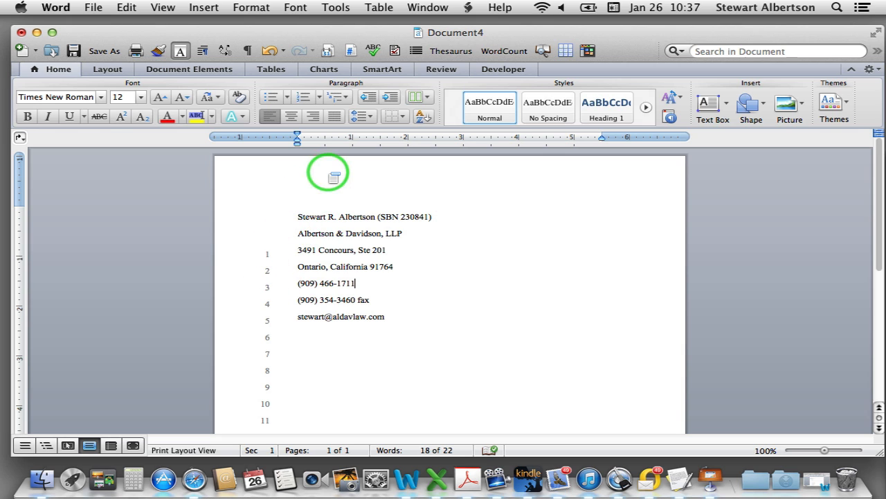
In the header, drag the line-number text box so 1 aligns with the first address line
double_click(323, 175)
click(257, 296)
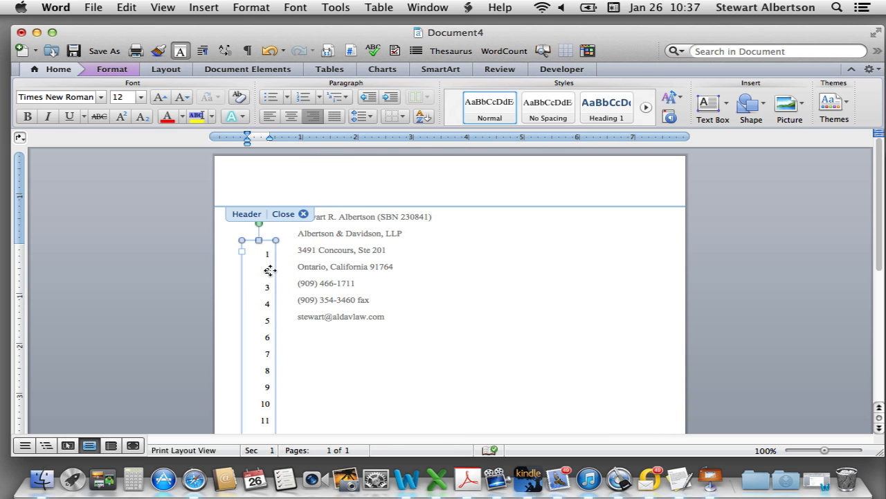
drag(270, 271, 271, 263)
mouse_move(272, 254)
mouse_down()
mouse_move(274, 231)
mouse_move(277, 262)
mouse_up()
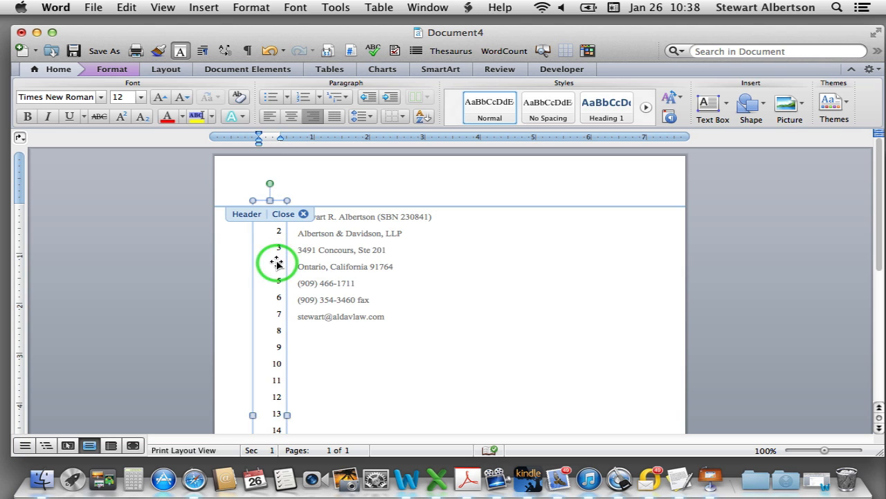
mouse_move(277, 262)
mouse_down()
mouse_move(277, 277)
mouse_move(270, 269)
mouse_up()
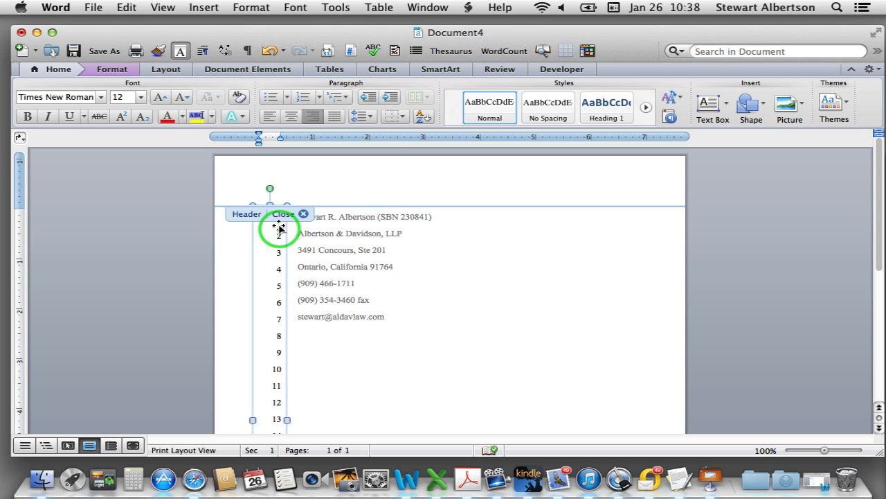
click(305, 217)
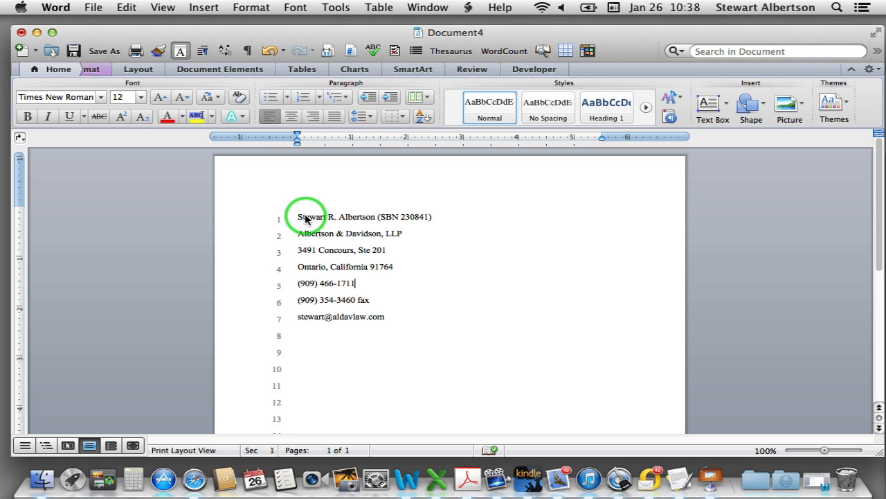
click(326, 218)
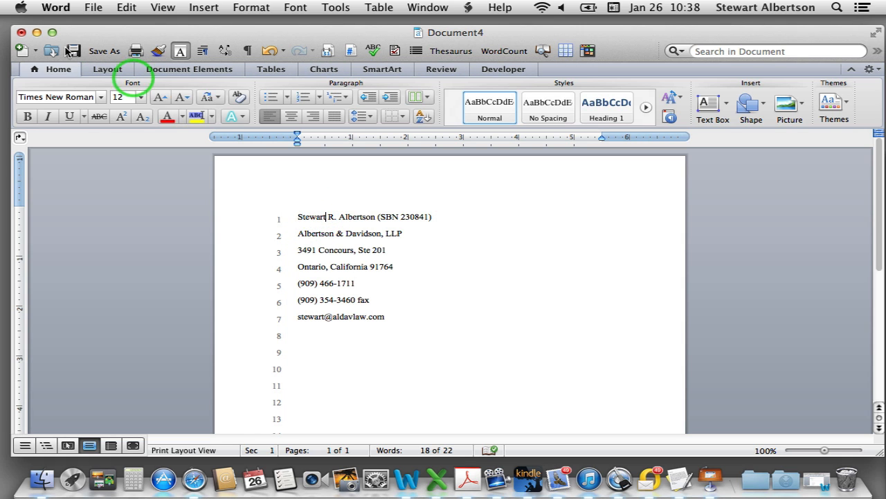
Set the page's top margin to 1.05 inches on the Layout tab
click(108, 69)
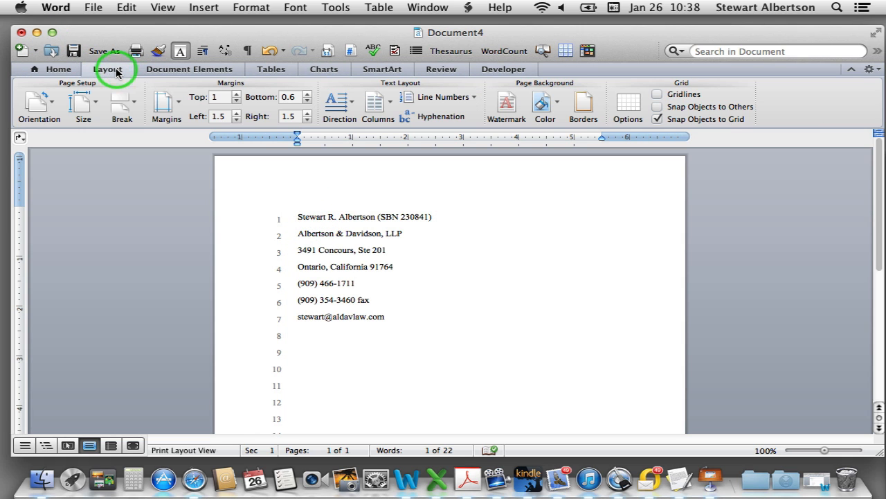
click(237, 102)
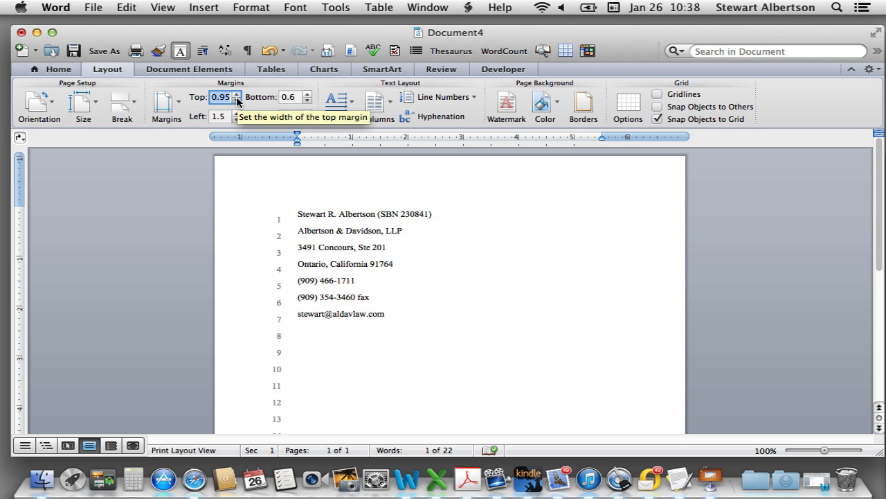
click(237, 95)
click(236, 94)
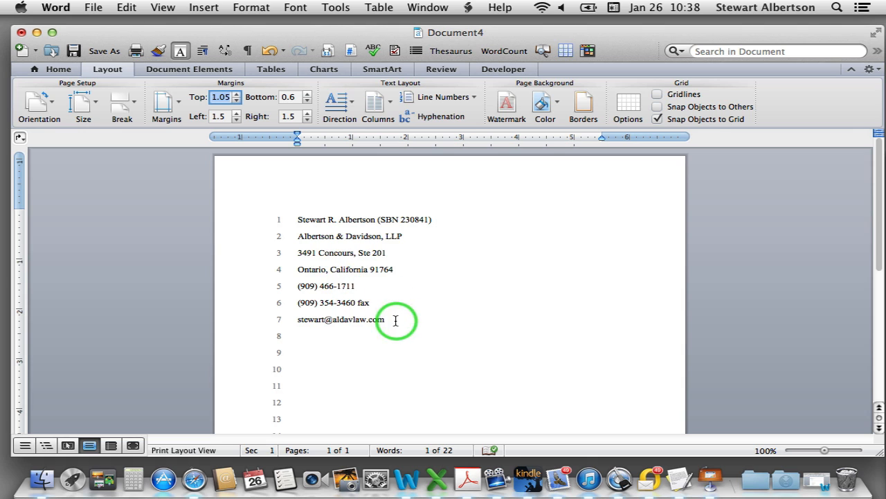
key(Return)
scroll(424, 318, down, 5)
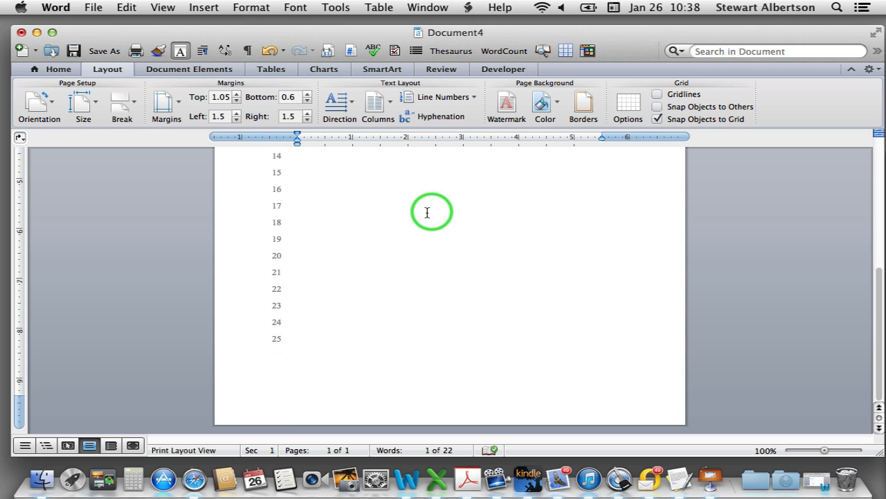
scroll(427, 213, up, 5)
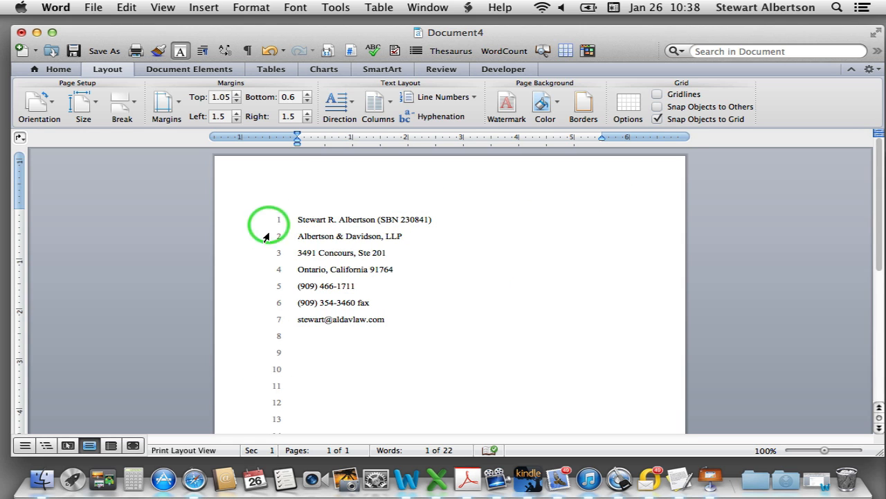
click(327, 182)
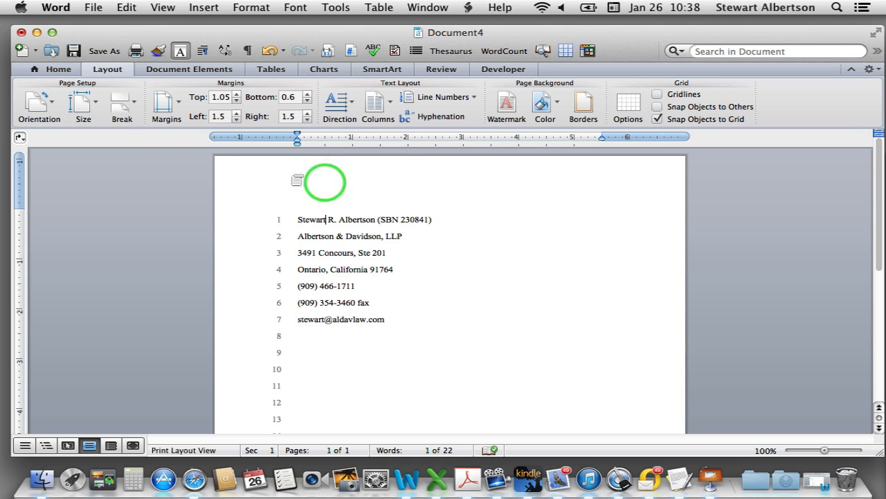
click(43, 69)
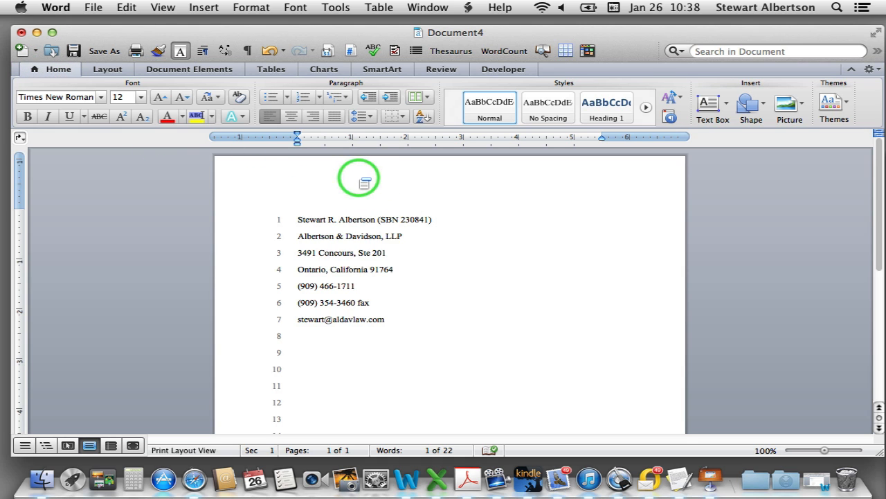
In the header, stretch the line-number text box taller to 9.45 inches
double_click(365, 182)
scroll(376, 272, down, 10)
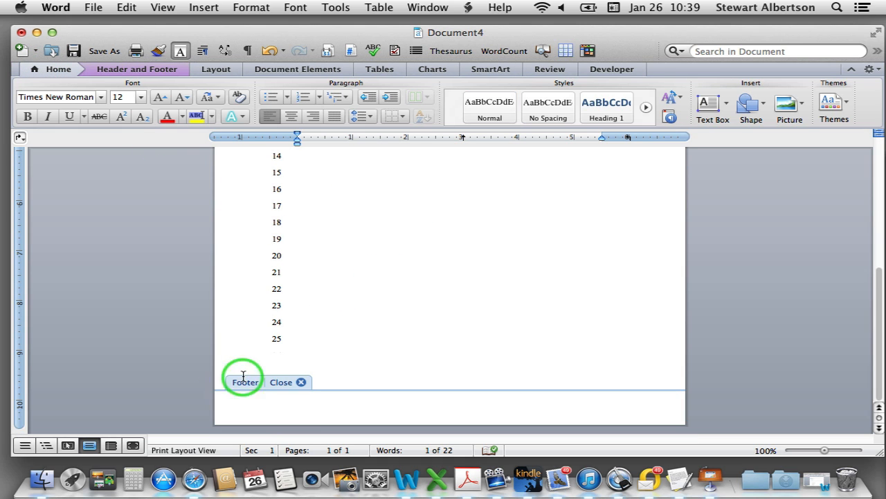
click(275, 350)
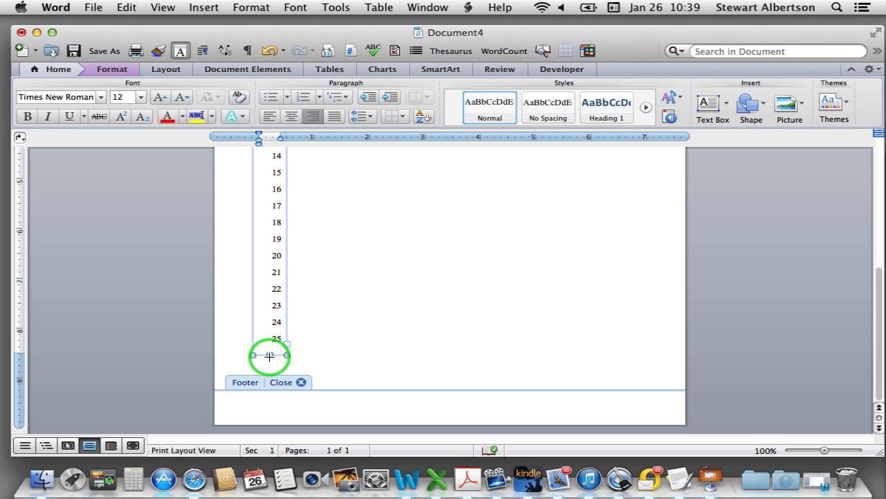
drag(270, 355, 268, 397)
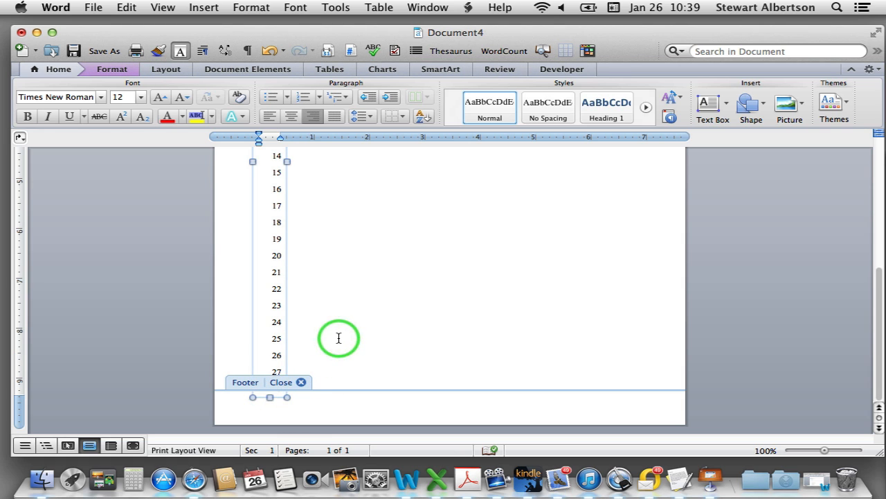
click(301, 382)
Check the attorney block, then select the firm, address, phone, fax and email lines
scroll(308, 385, up, 5)
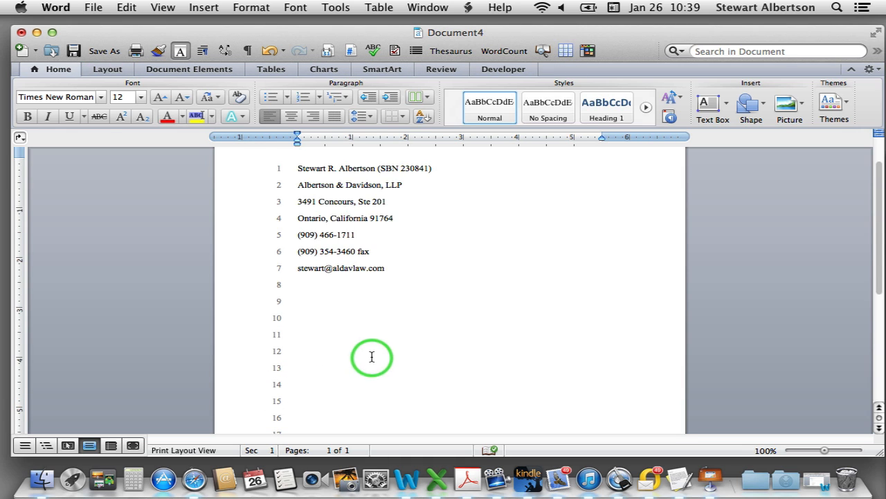
scroll(372, 357, down, 5)
scroll(370, 356, up, 7)
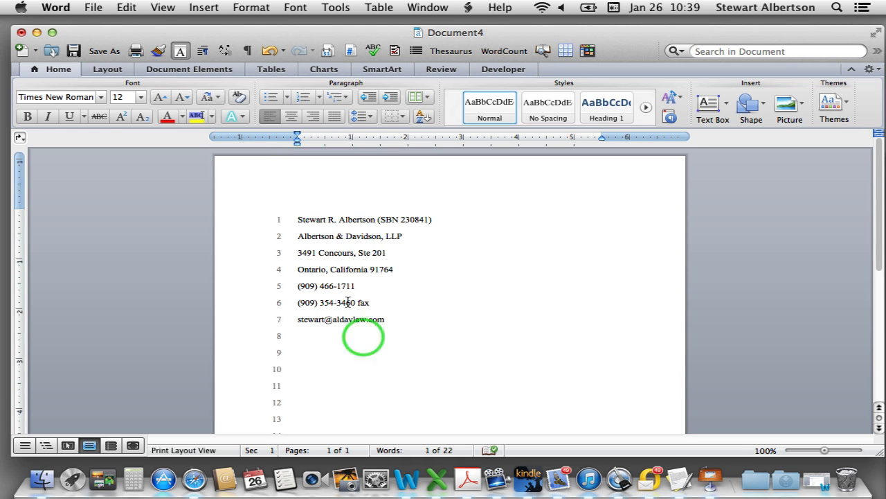
click(485, 281)
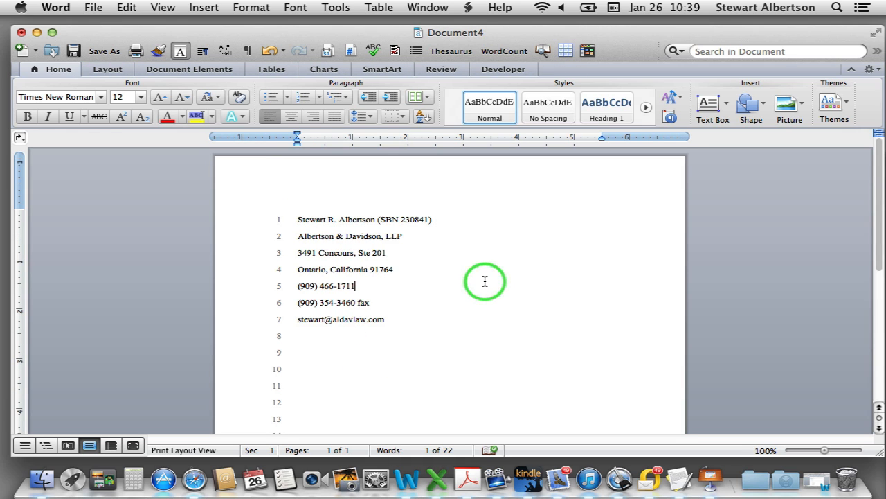
scroll(455, 313, down, 6)
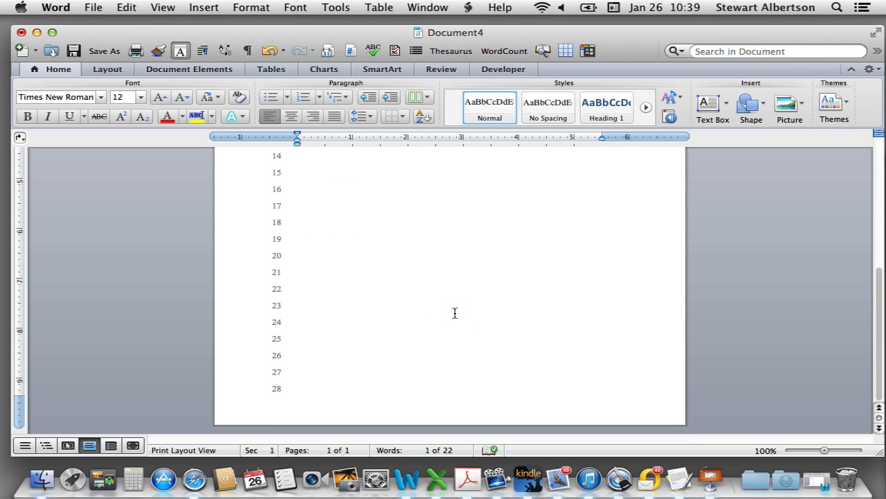
scroll(455, 313, up, 6)
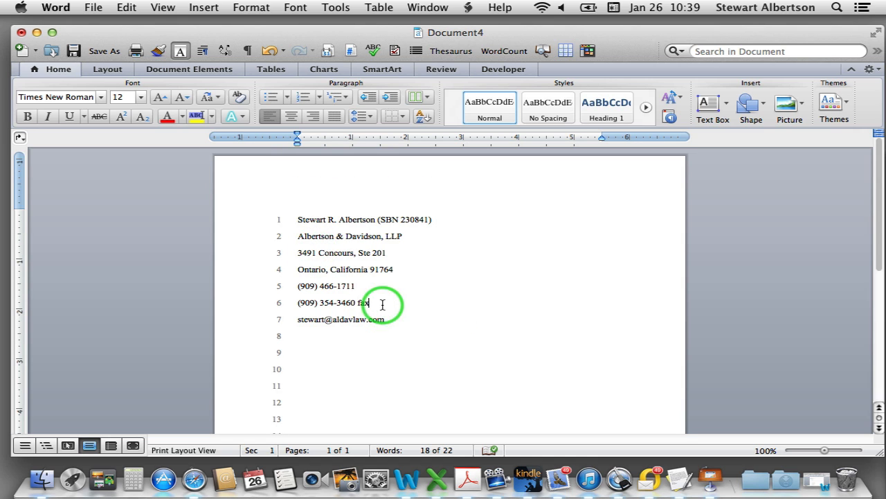
click(385, 309)
scroll(330, 332, down, 6)
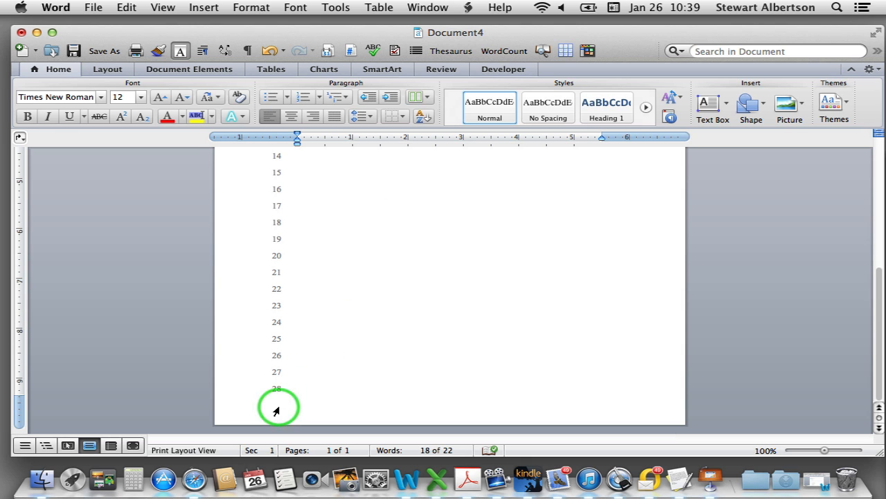
scroll(405, 271, up, 6)
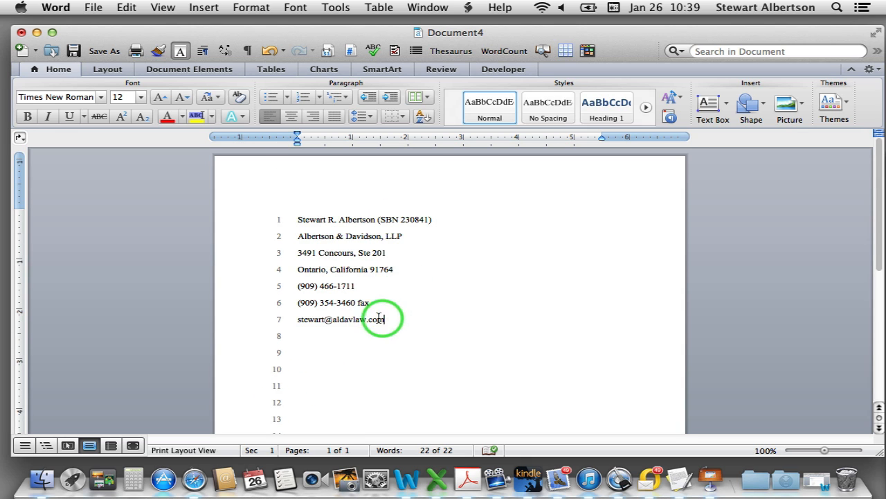
drag(369, 319, 301, 241)
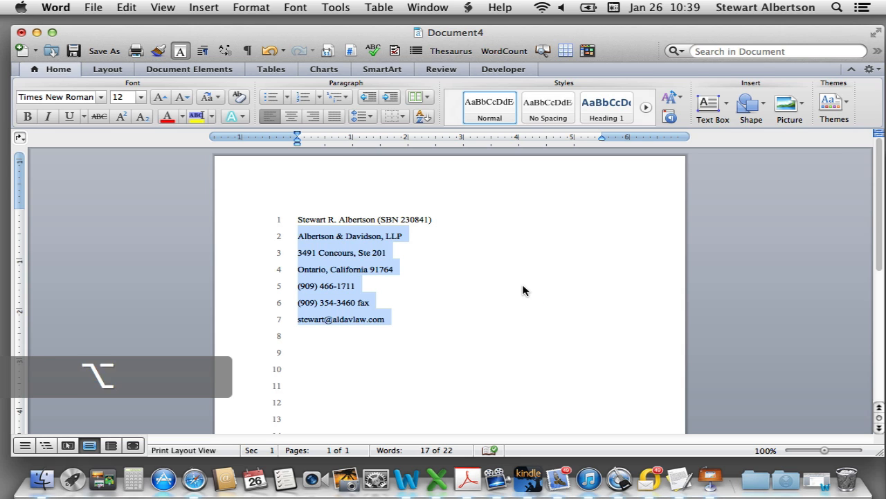
Change the selected firm and contact lines from Exactly 24 pt to Exactly 12 pt spacing
key(alt+super+m)
click(546, 262)
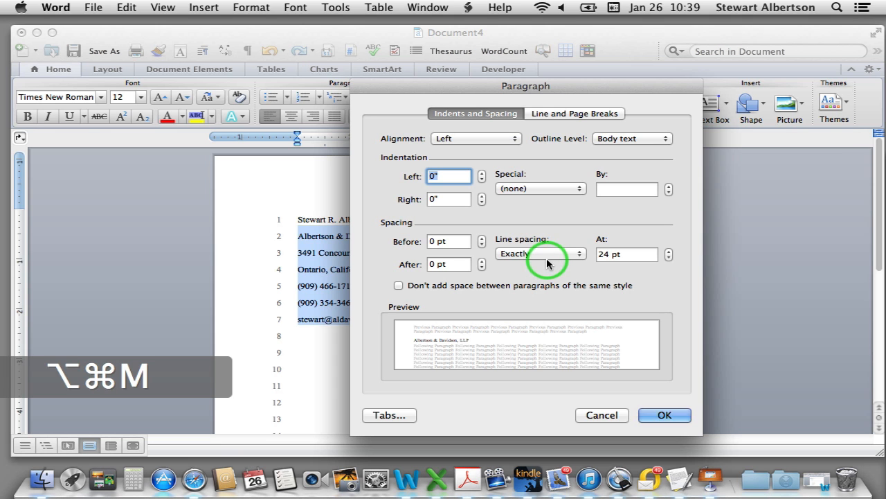
click(600, 255)
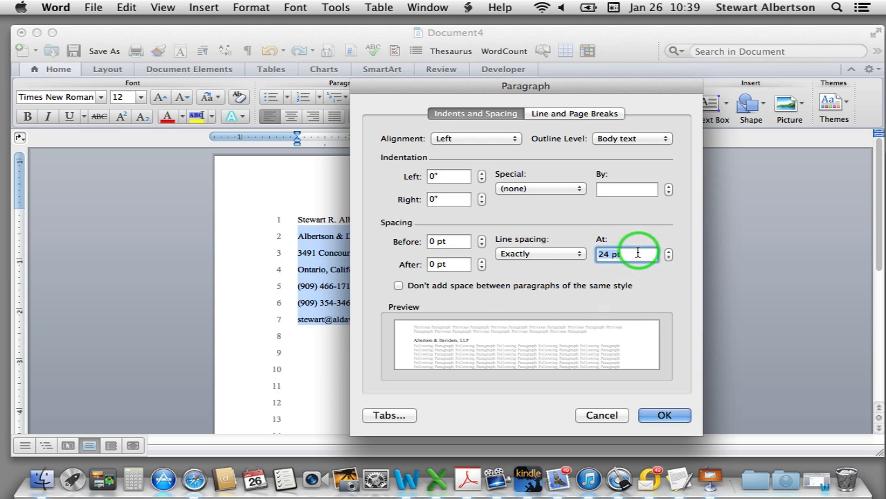
drag(610, 254, 588, 254)
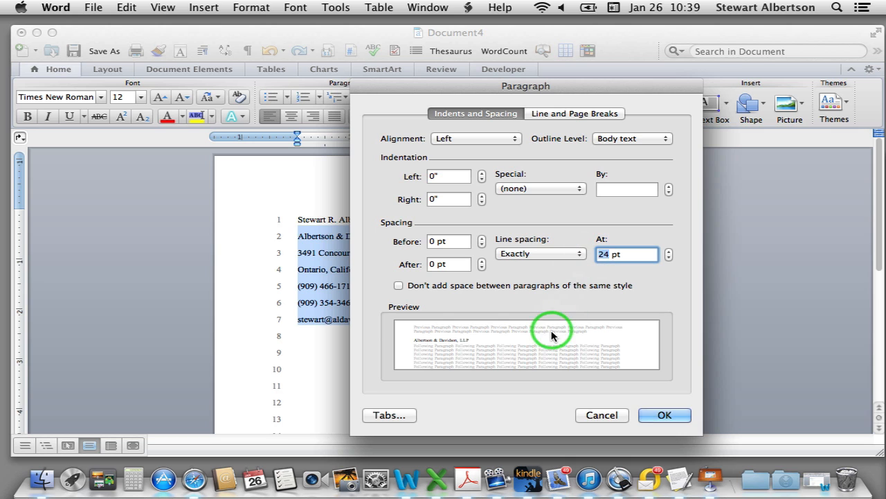
text(12)
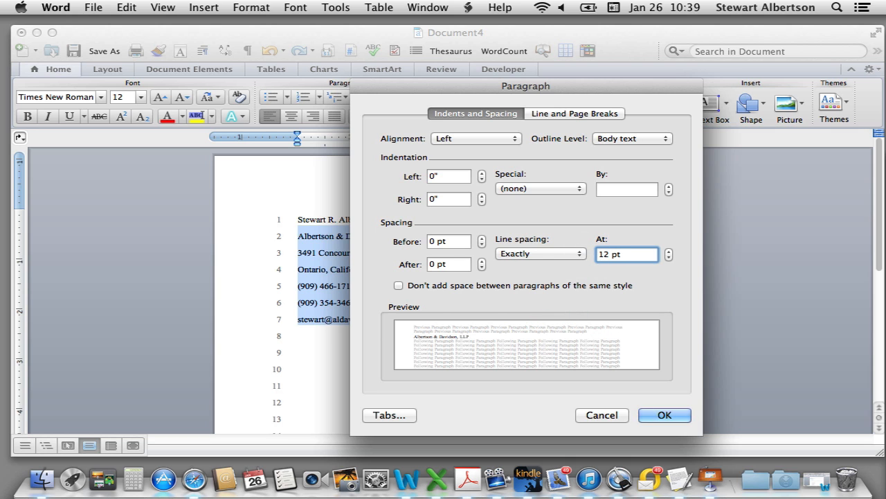
click(661, 421)
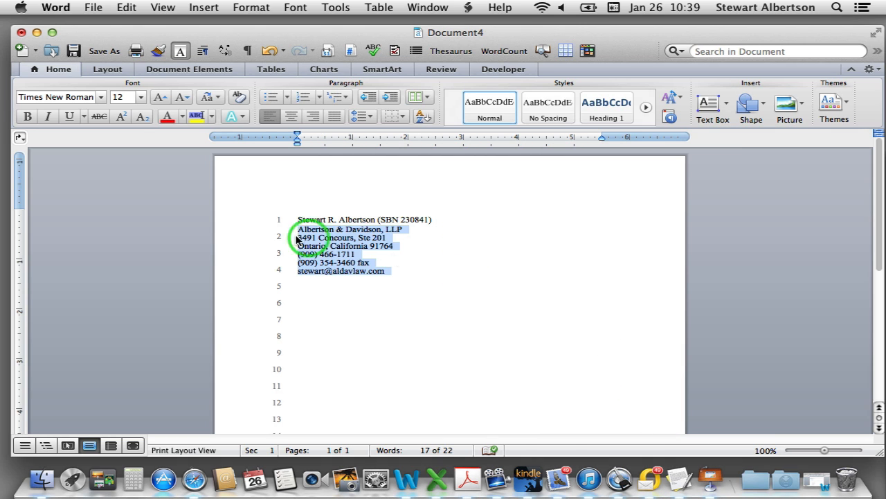
click(270, 227)
click(338, 224)
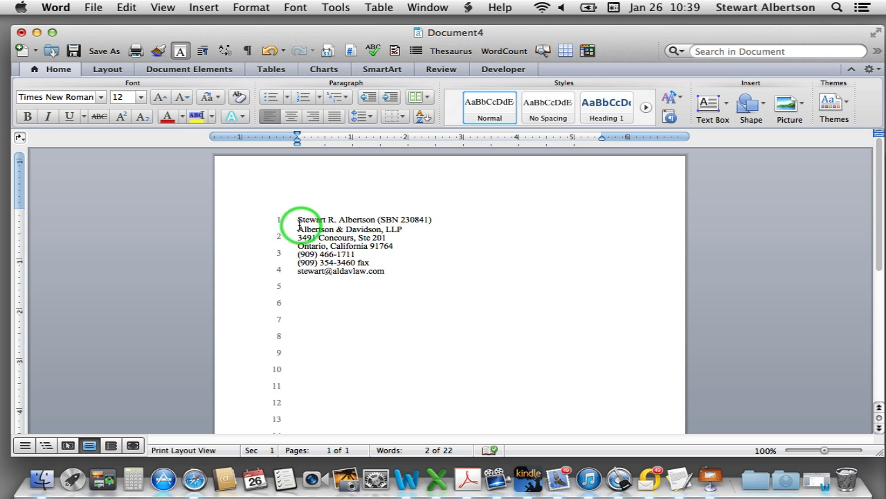
drag(297, 219, 408, 273)
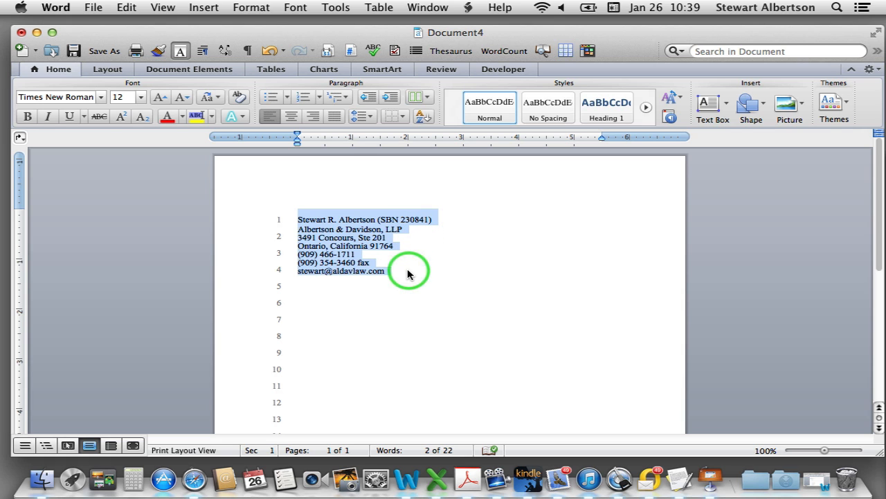
key(alt+super+m)
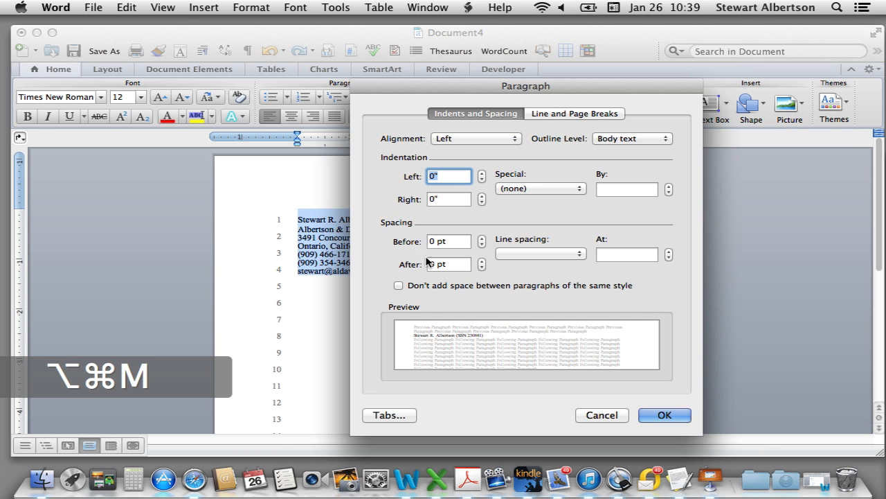
click(581, 255)
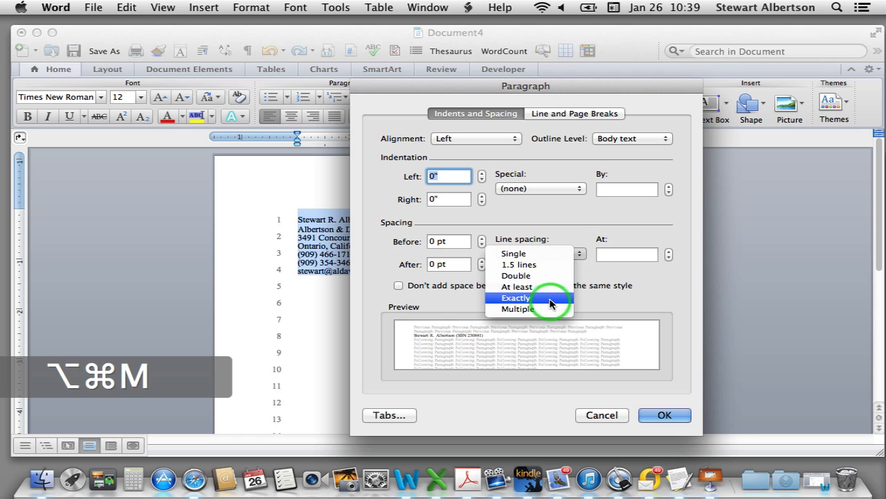
click(550, 301)
click(665, 415)
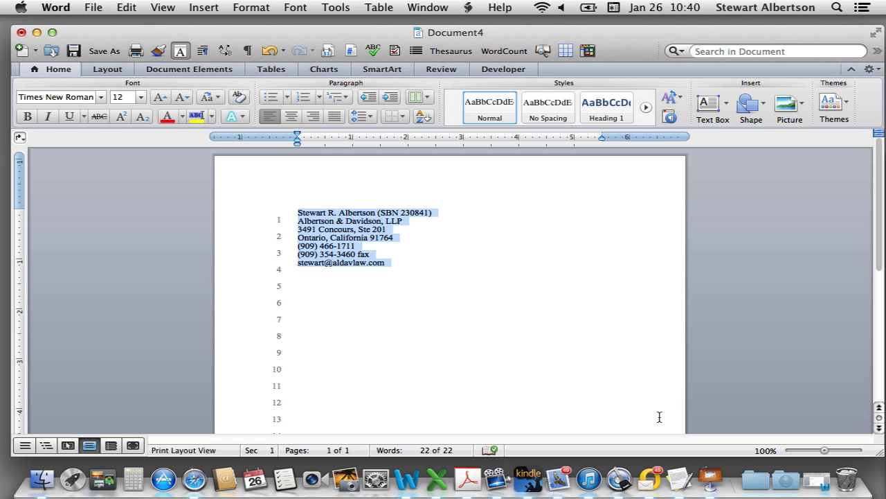
key(super+z)
click(358, 282)
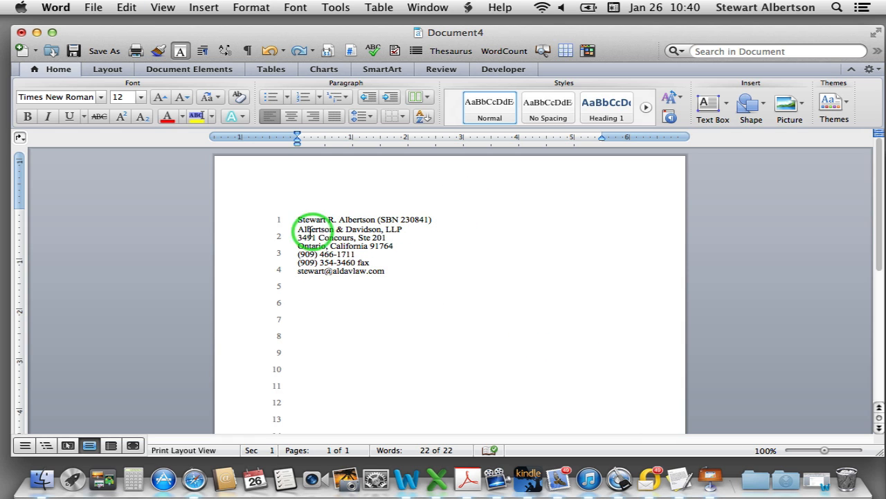
drag(298, 224, 435, 223)
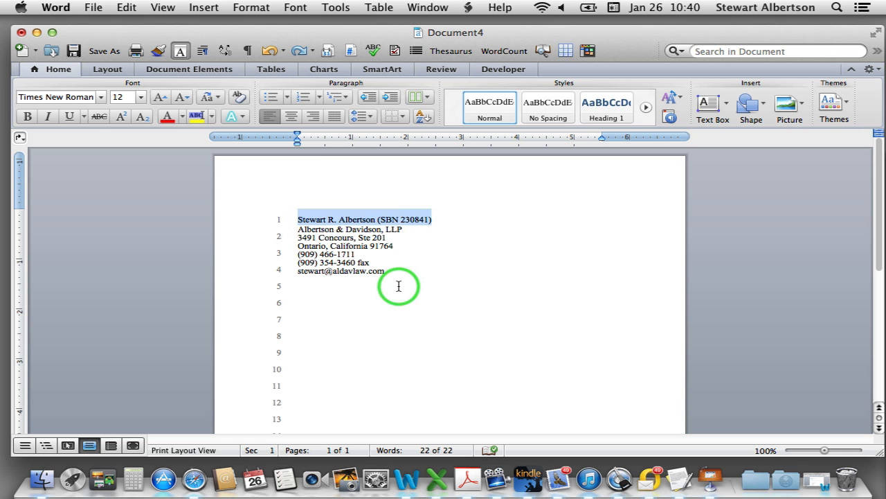
key(alt+super+m)
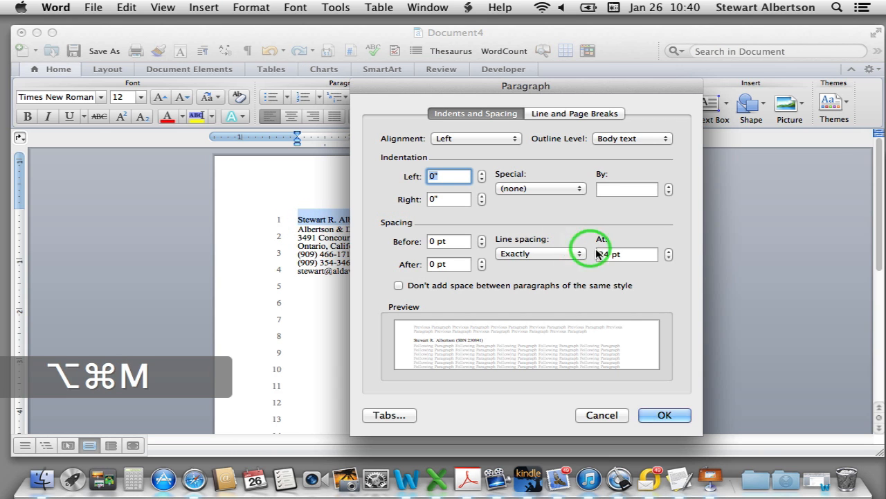
double_click(604, 254)
text(12)
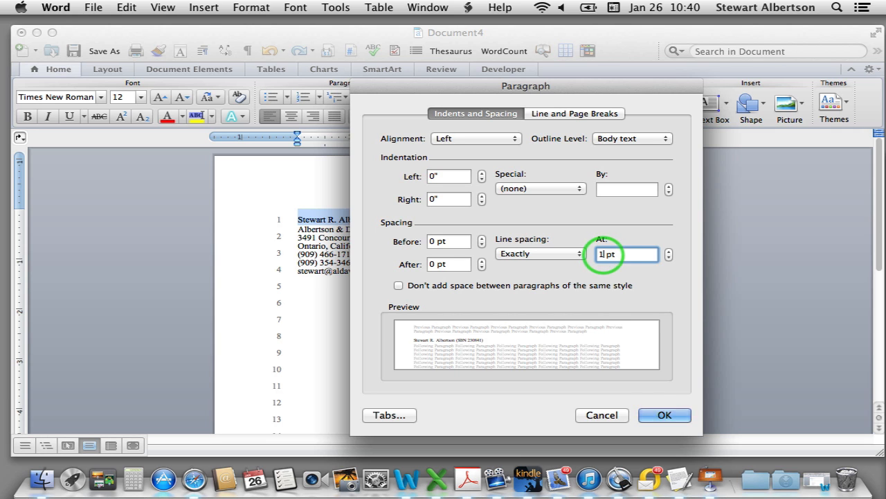
click(655, 415)
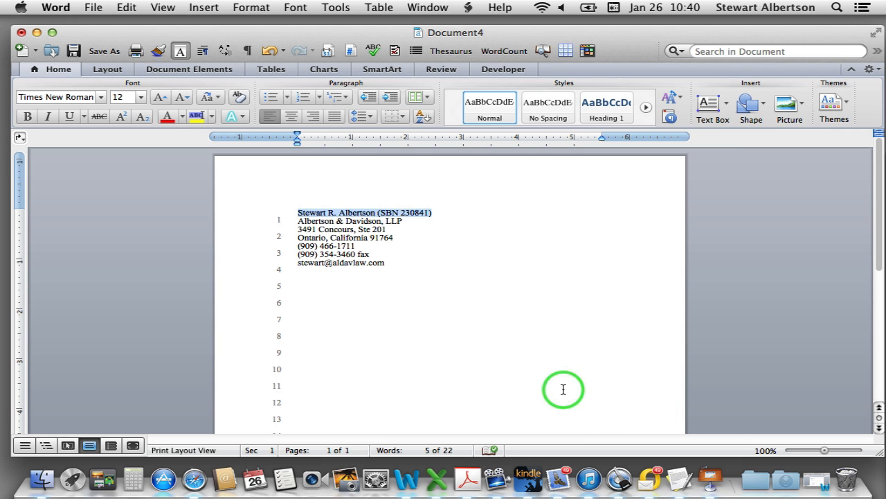
key(super+z)
key(super+z)
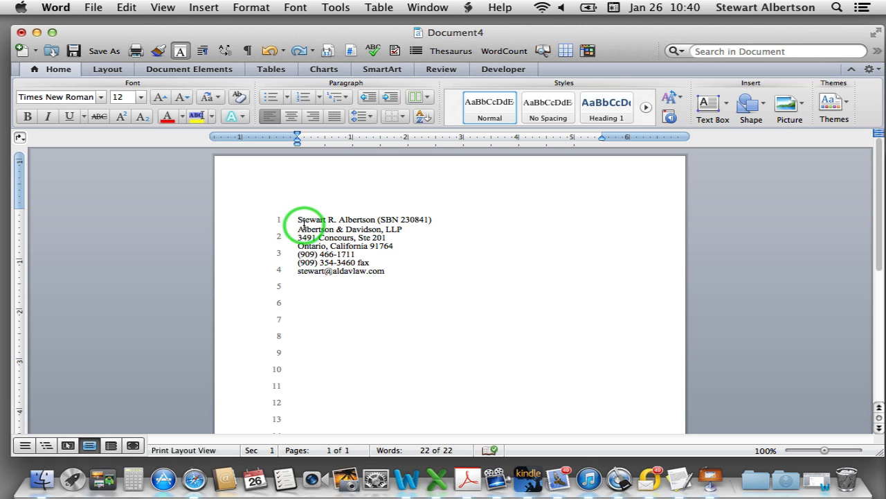
drag(296, 228, 400, 229)
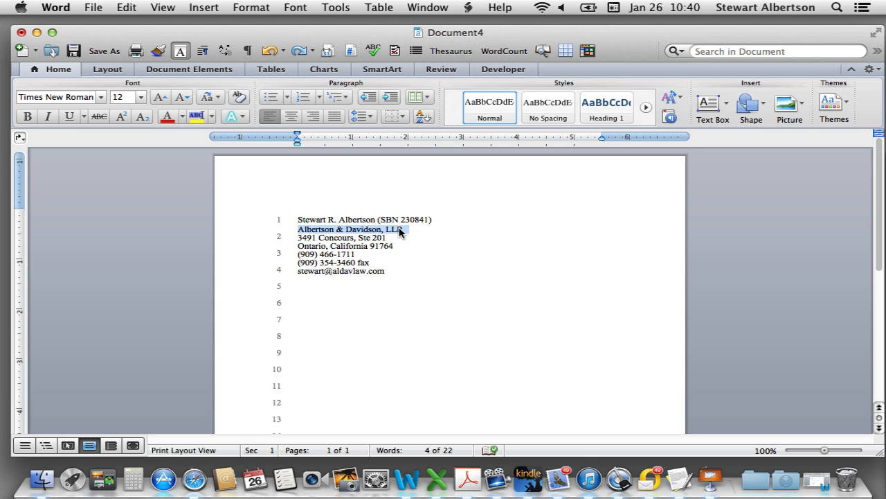
click(384, 246)
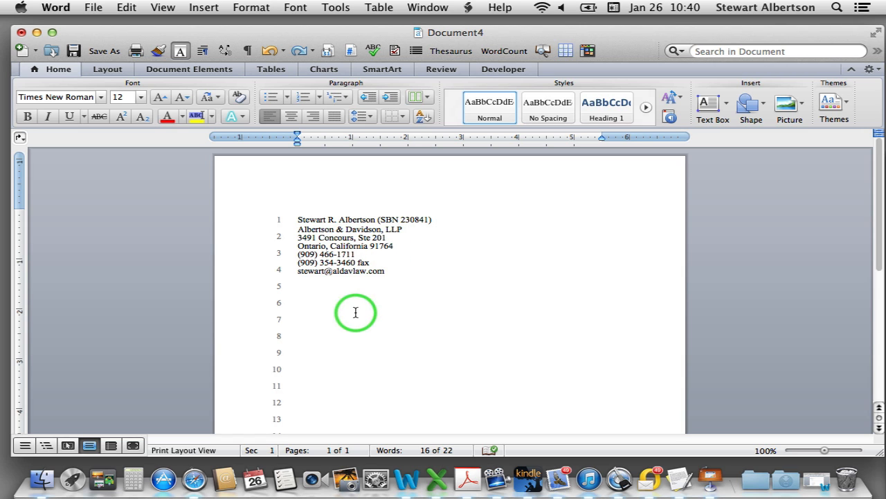
click(395, 270)
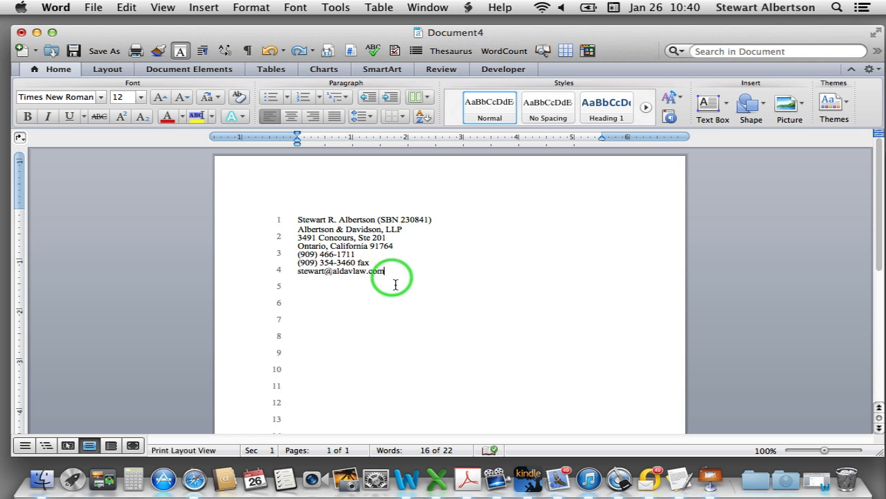
click(372, 319)
scroll(372, 326, down, 5)
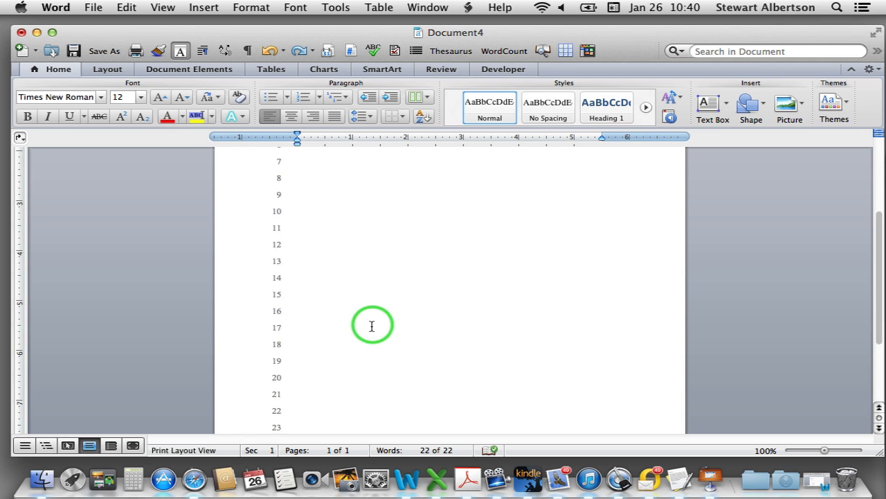
scroll(372, 327, up, 5)
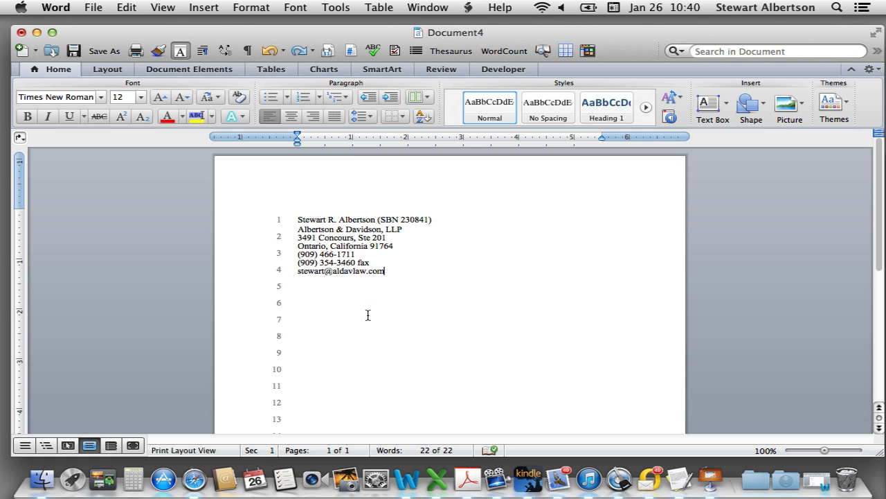
scroll(367, 314, down, 3)
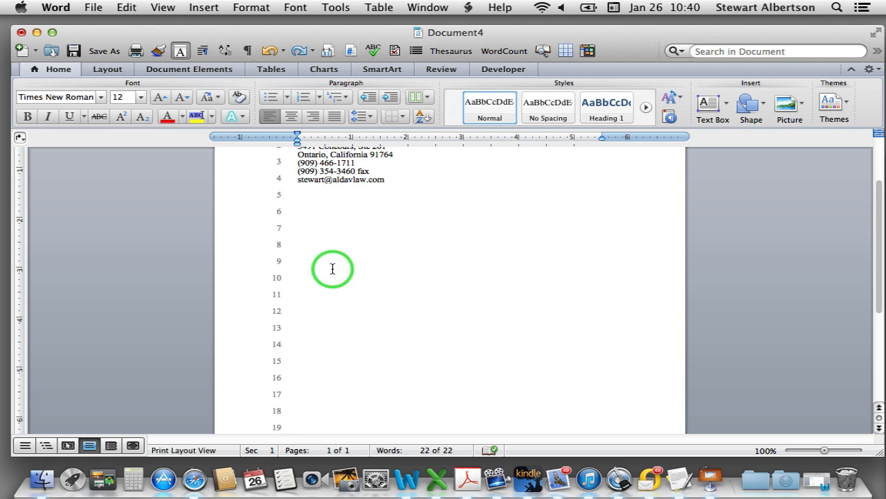
scroll(332, 260, up, 2)
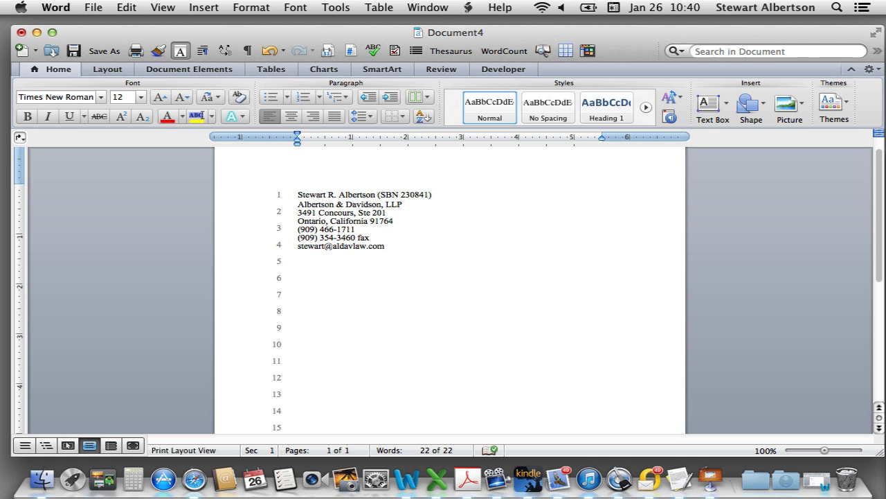
Type 'Attorneys for P' on pleading line 5 below the attorney block
text(A)
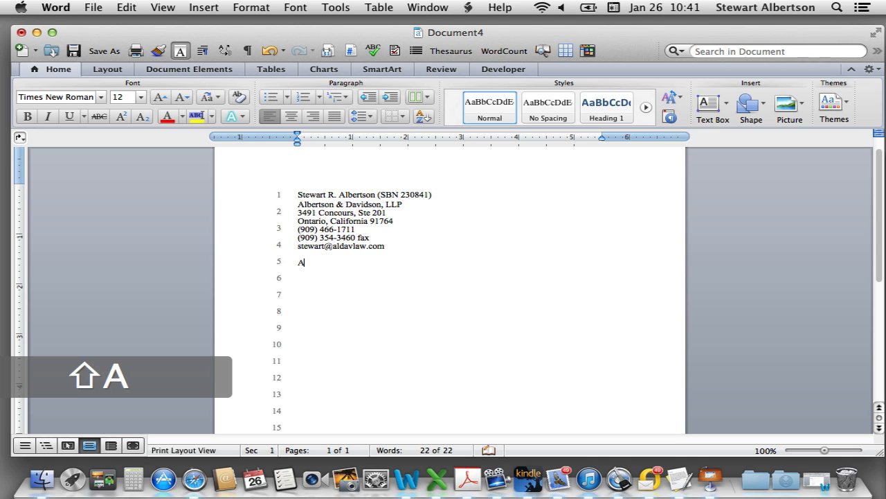
text(ttorneys for Plaintiff)
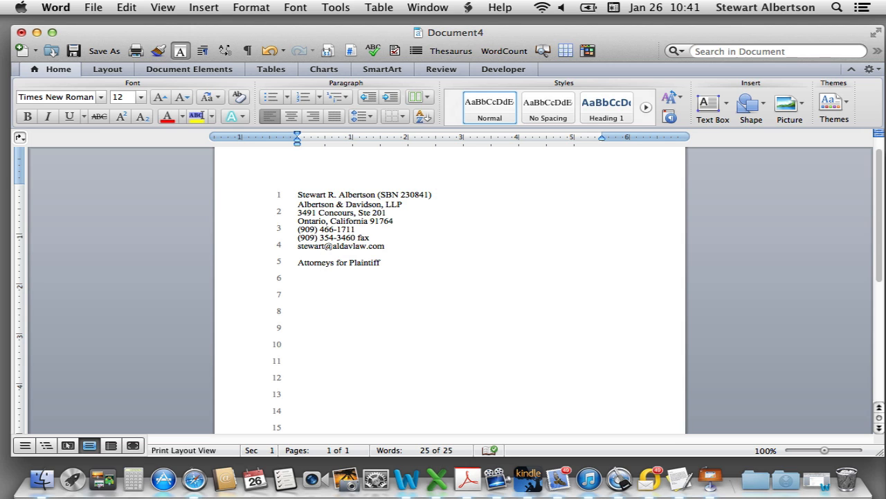
Insert a two-by-two table for the court caption
click(277, 72)
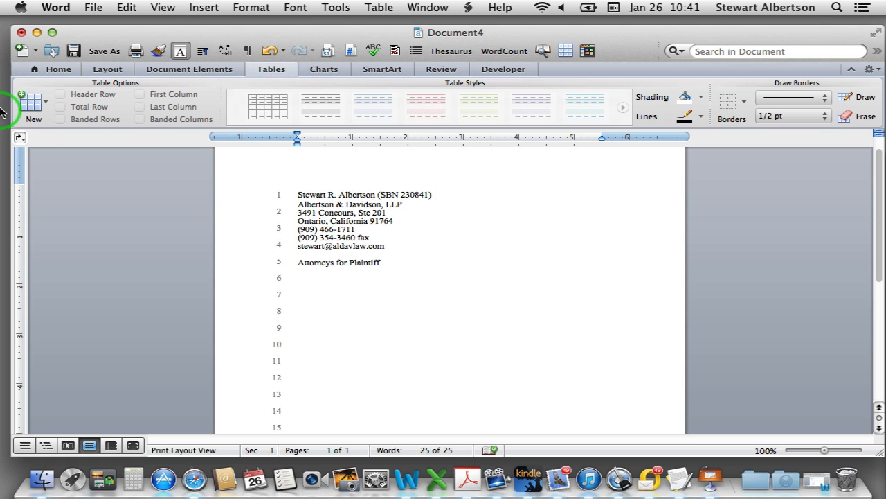
click(26, 102)
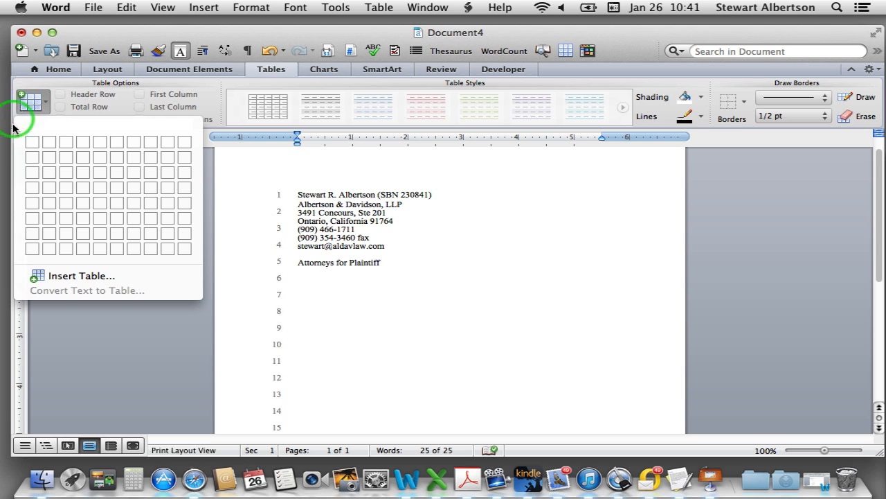
click(44, 159)
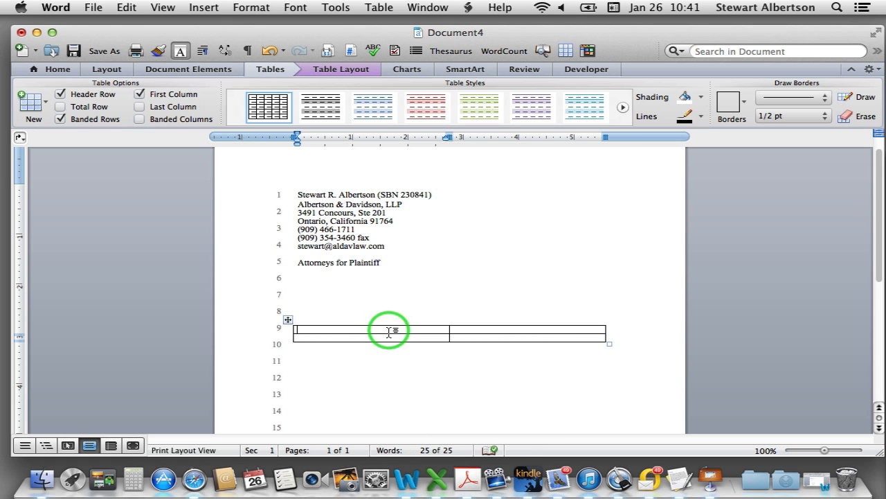
Merge the table's top row into one cell, leaving the lower row split in two
drag(376, 328, 485, 329)
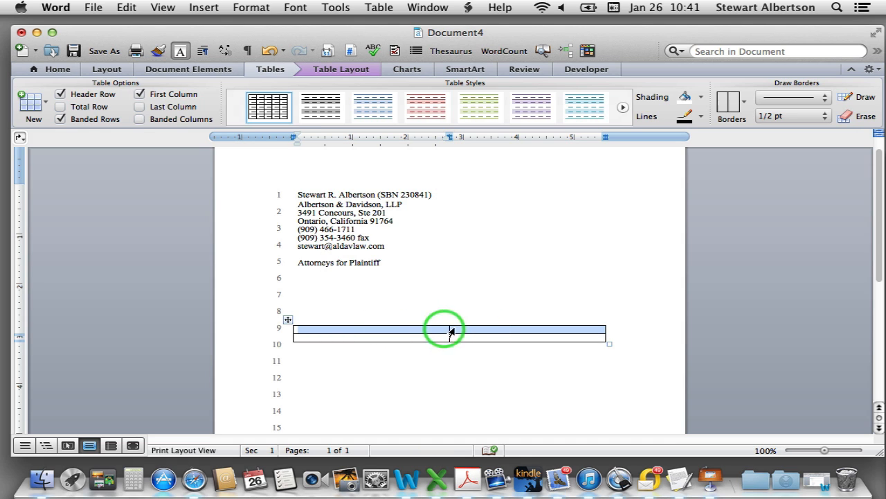
right_click(427, 333)
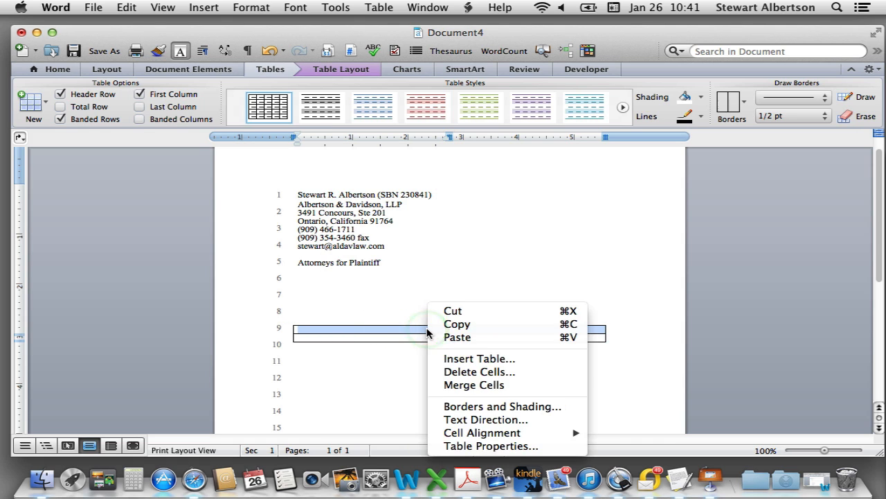
click(468, 385)
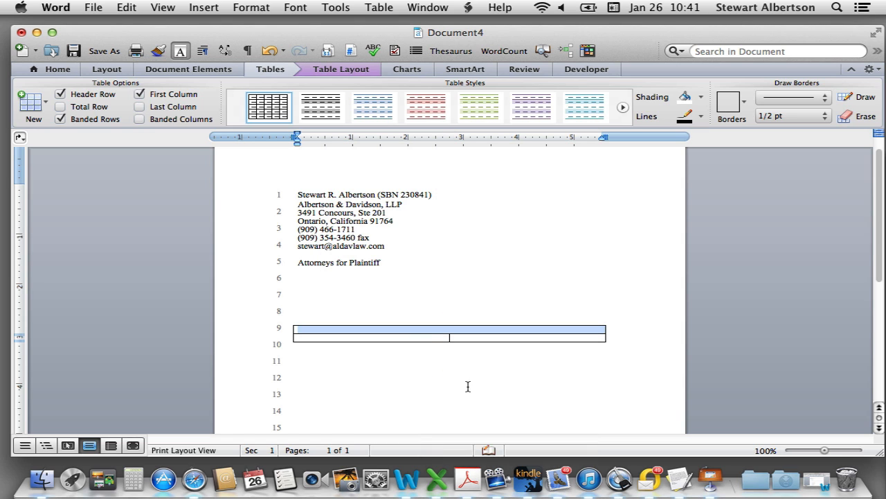
click(445, 338)
click(450, 338)
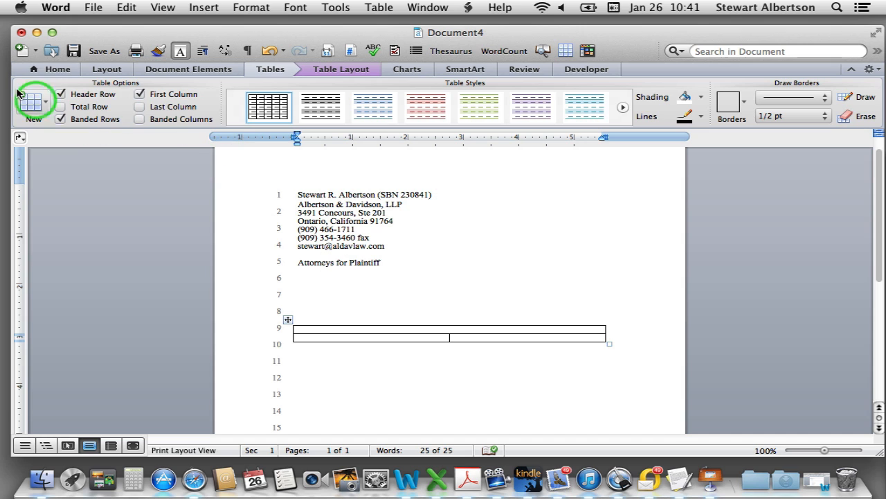
In the centred top cell, type 'Superior Court of the State of California' and the county line beneath
click(47, 69)
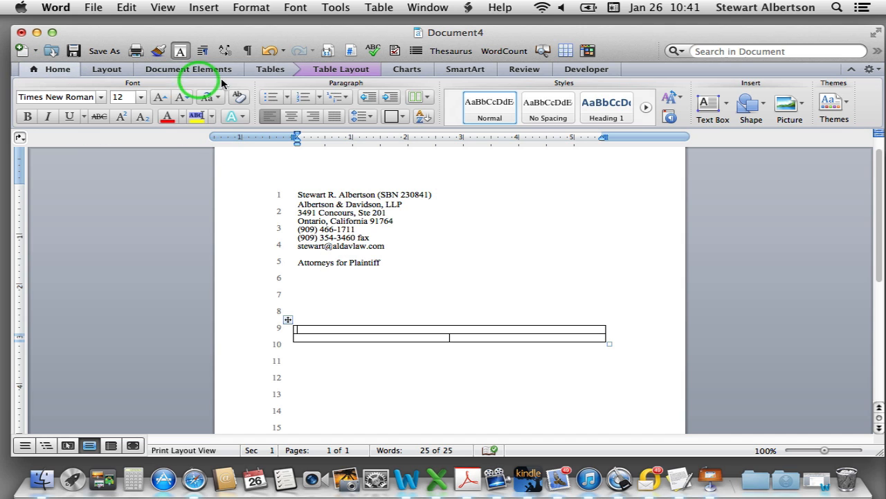
click(294, 118)
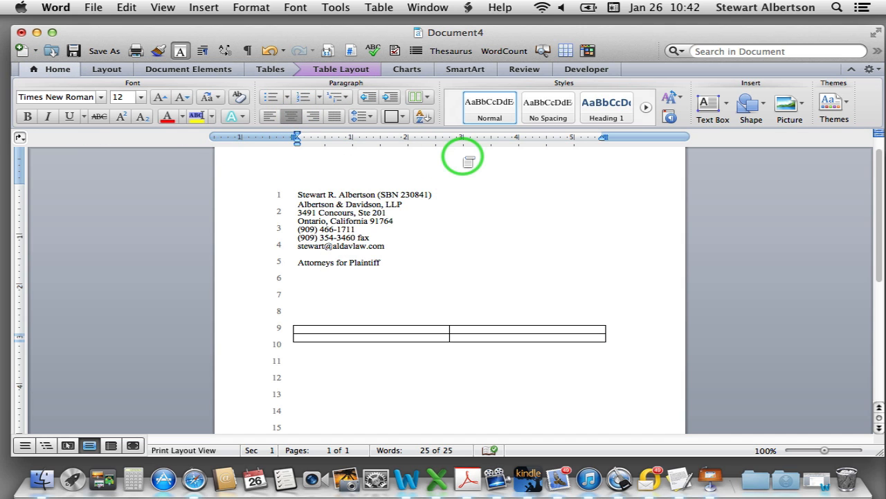
text(Superi)
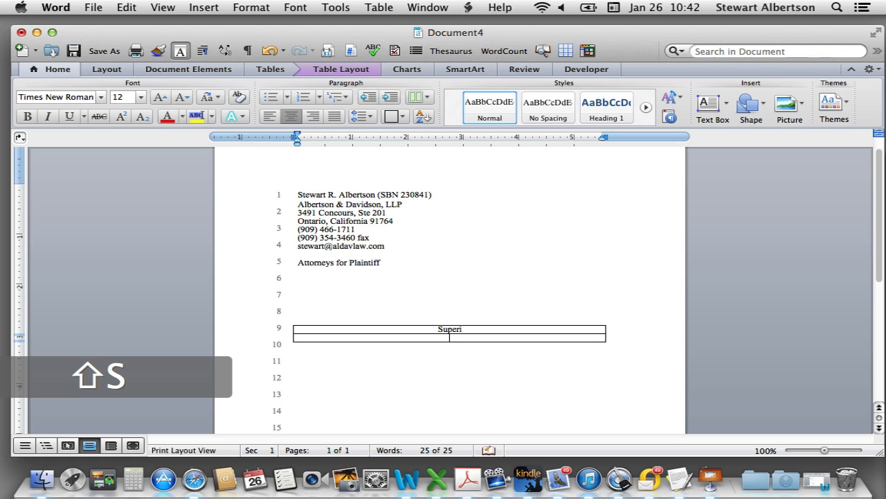
text(or Court of California)
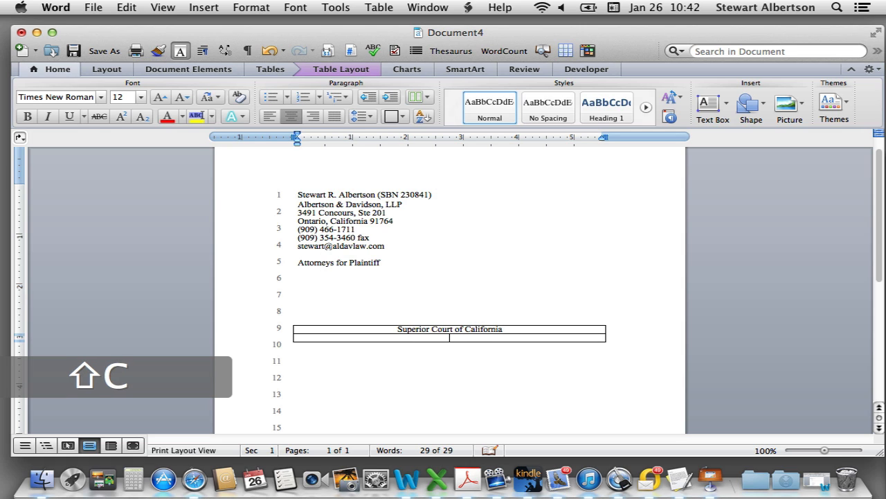
key(BackSpace)
key(BackSpace)
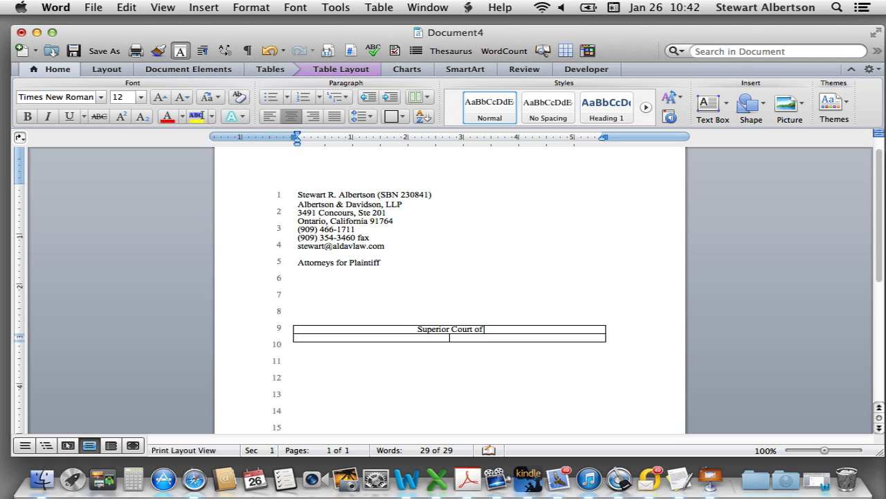
text(S)
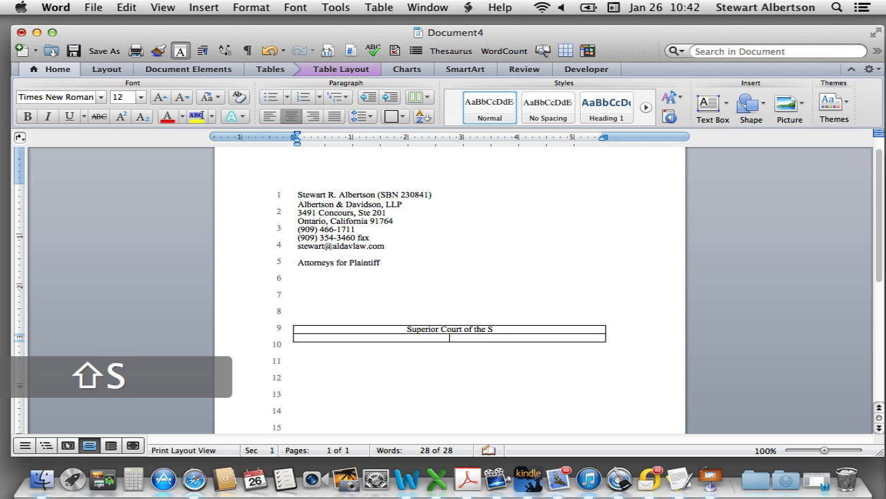
text(tate of Cal)
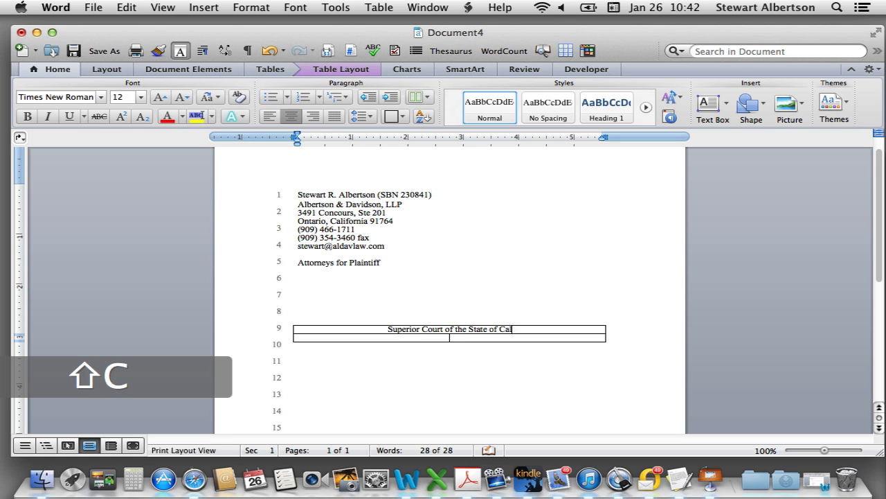
text(ifornia)
key(Return)
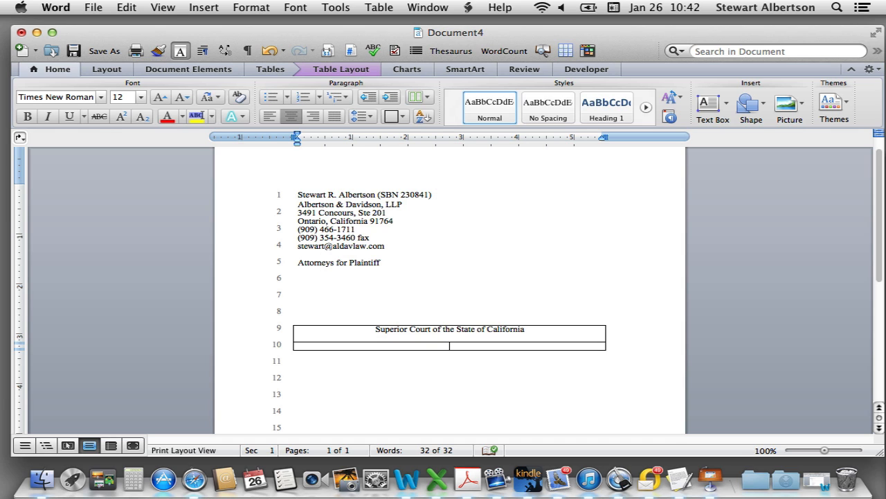
text(For the County)
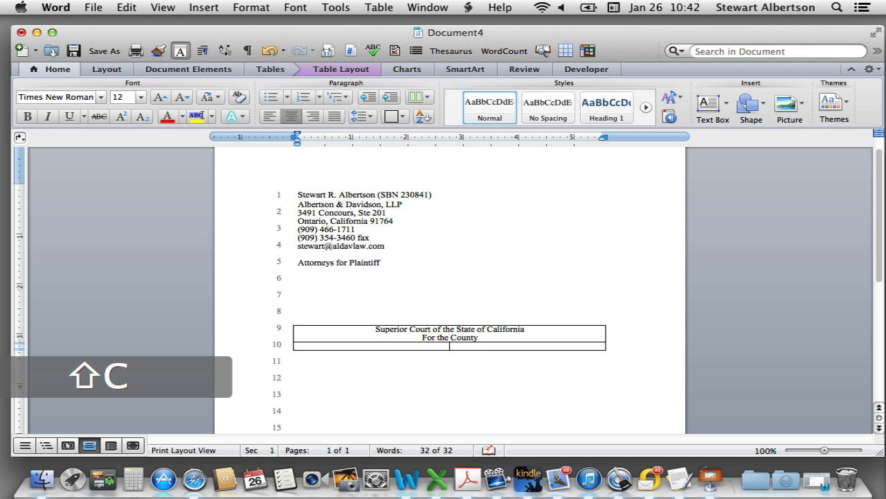
text( of Los Angeles)
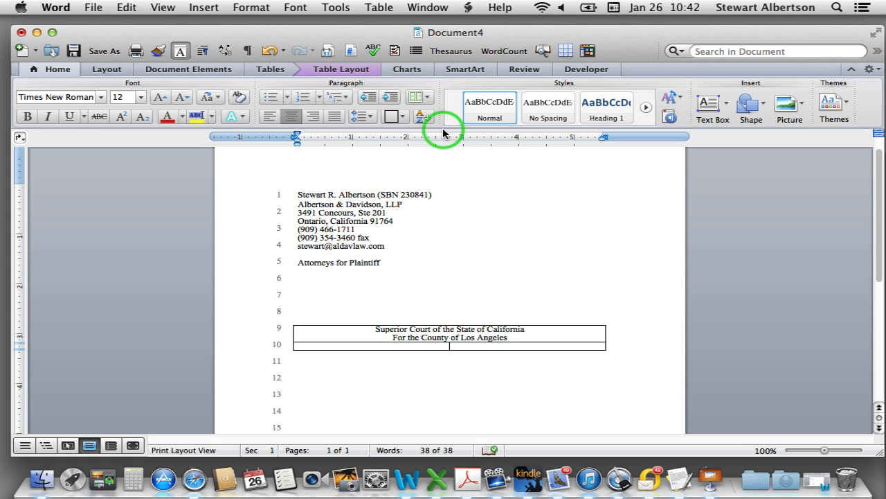
Set the caption table's line spacing to exactly 24 pt
drag(375, 334, 527, 345)
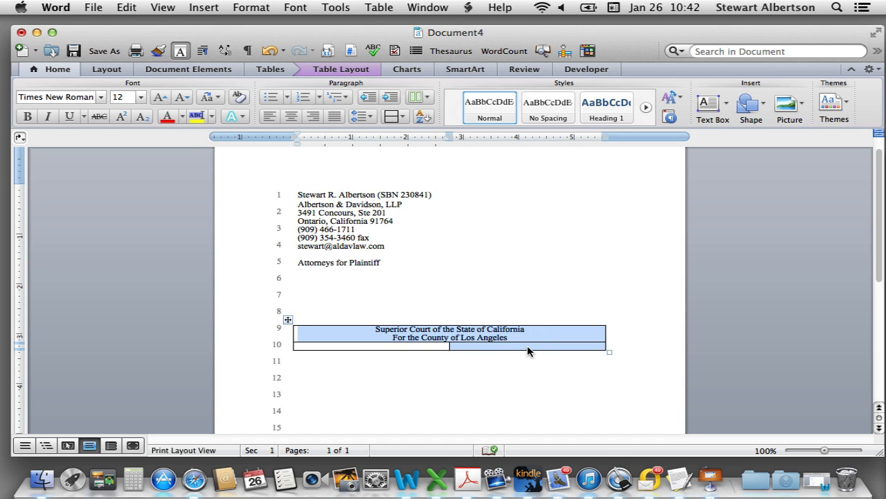
key(alt+super+m)
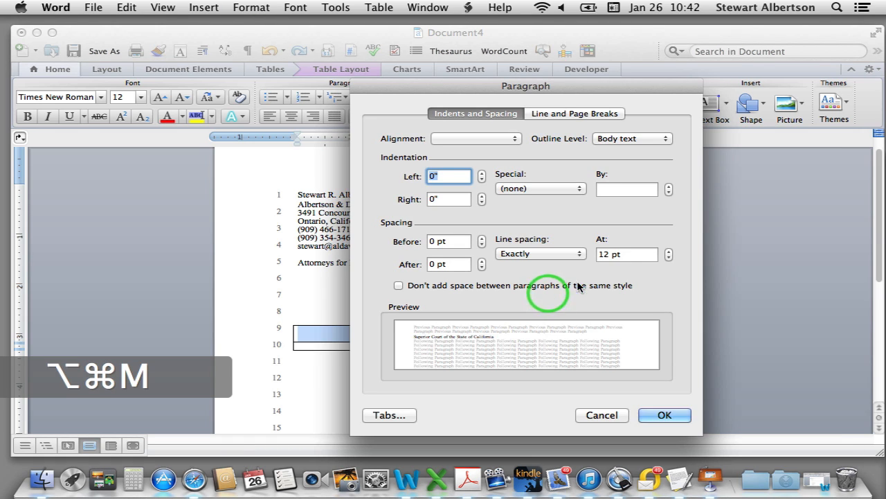
double_click(606, 254)
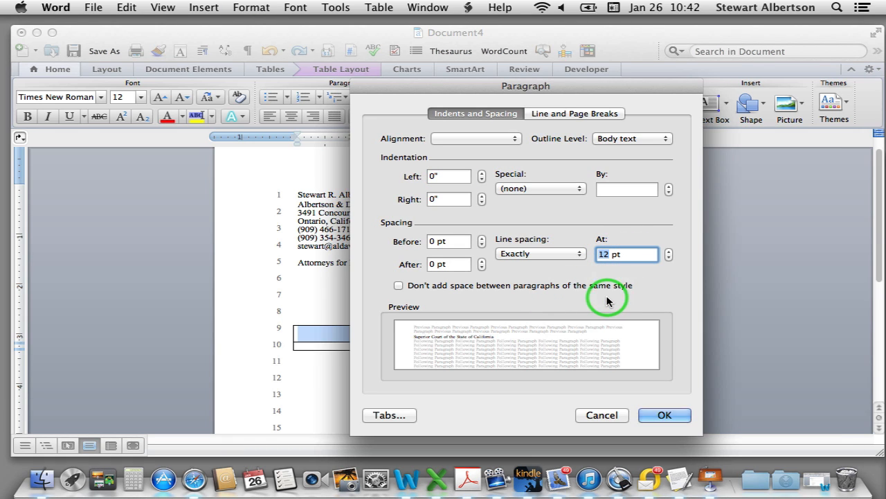
text(24)
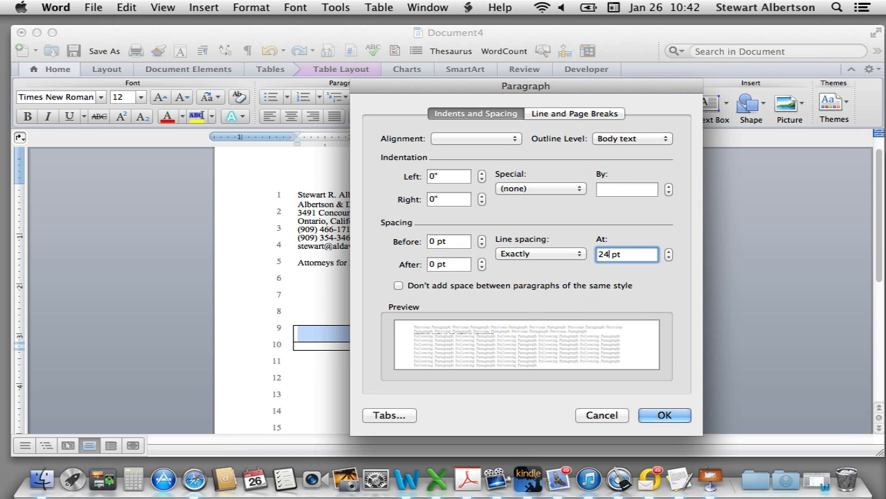
click(664, 416)
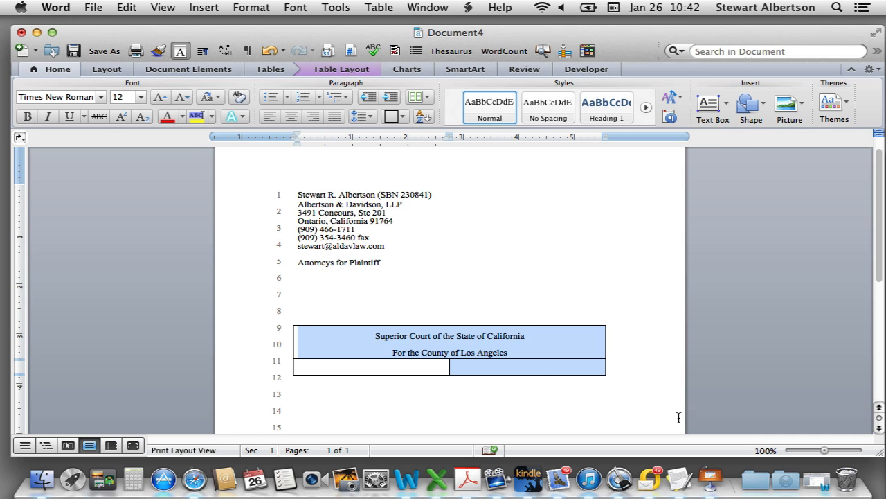
Add an empty line below 'For the County of Los Angeles'
click(518, 355)
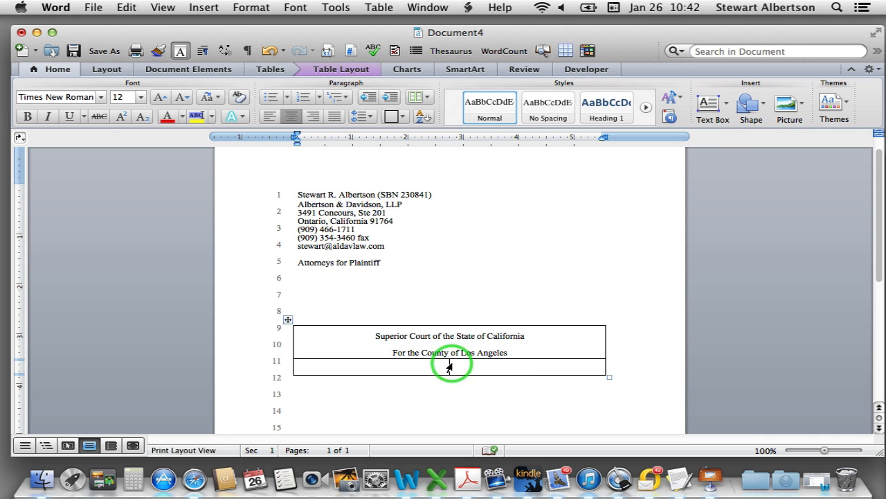
drag(449, 367, 449, 374)
click(566, 344)
key(Return)
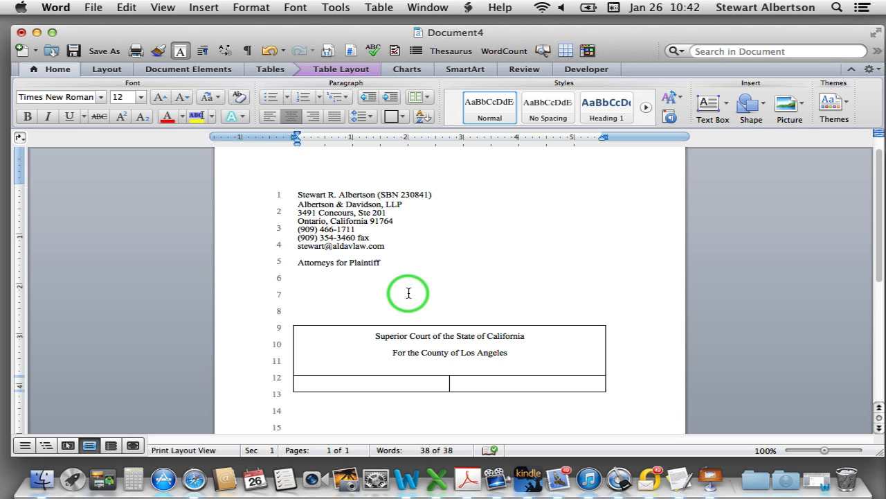
double_click(361, 261)
click(218, 97)
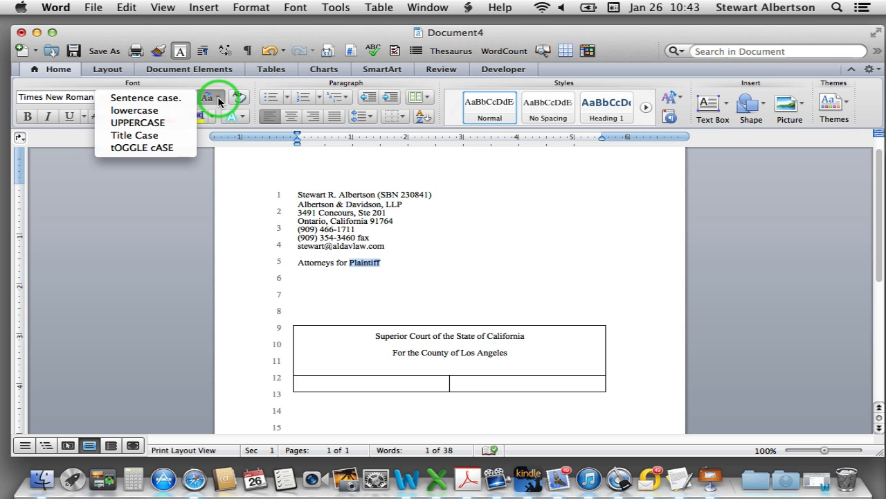
click(162, 123)
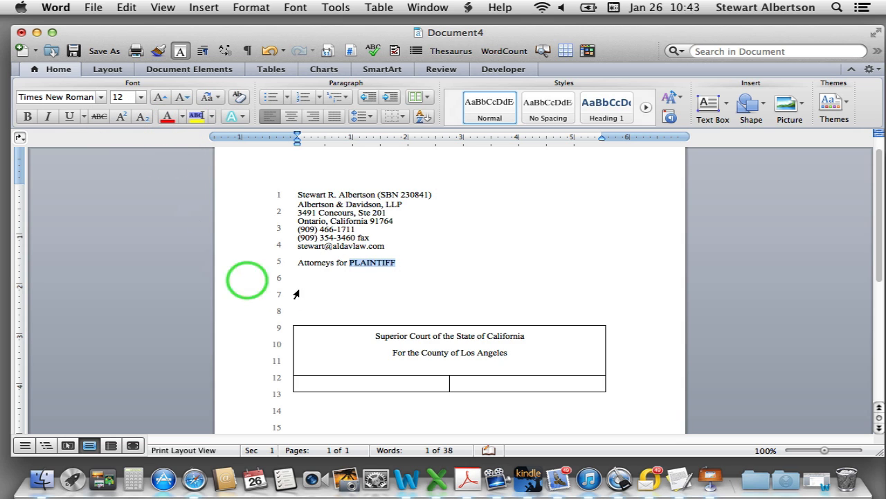
key(super+z)
click(419, 271)
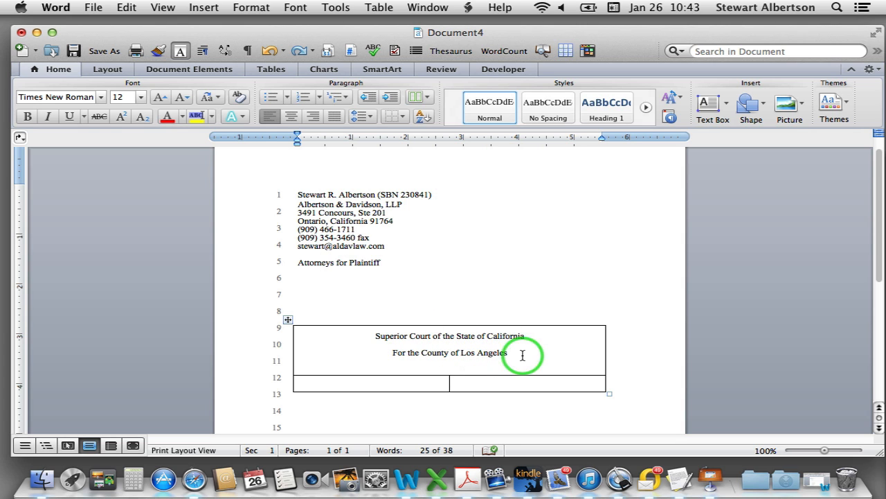
Apply small caps to the 'Superior Court…' and 'For the County of Los Angeles' lines via Format > Font
drag(520, 355, 344, 358)
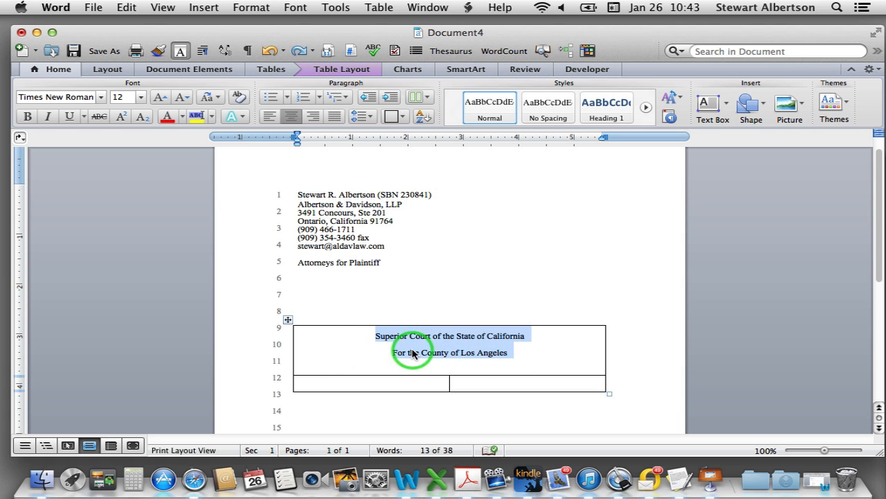
click(298, 8)
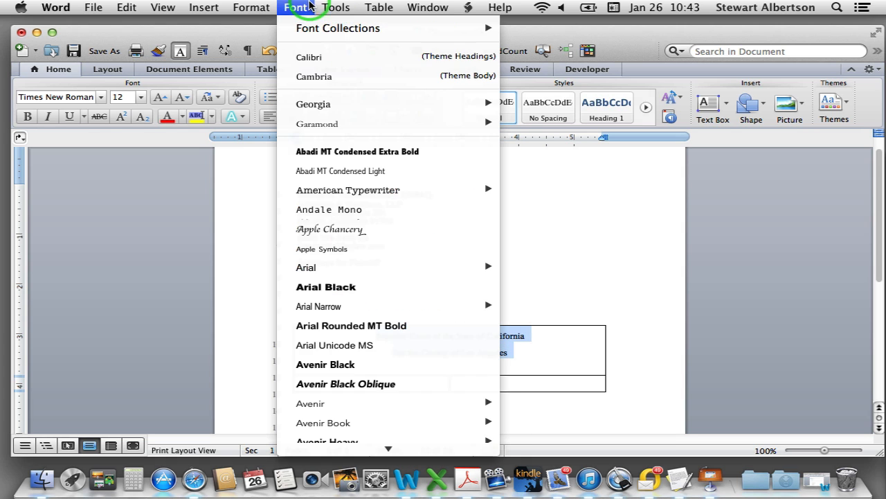
mouse_move(253, 8)
click(271, 27)
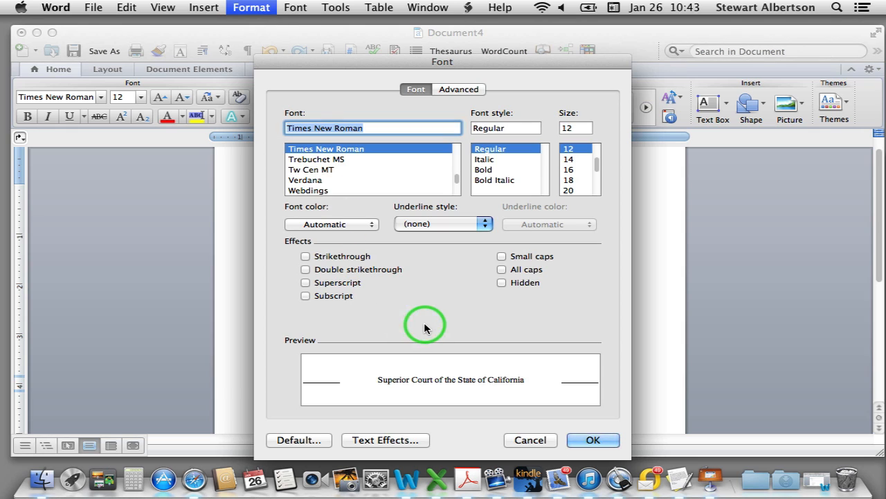
click(501, 257)
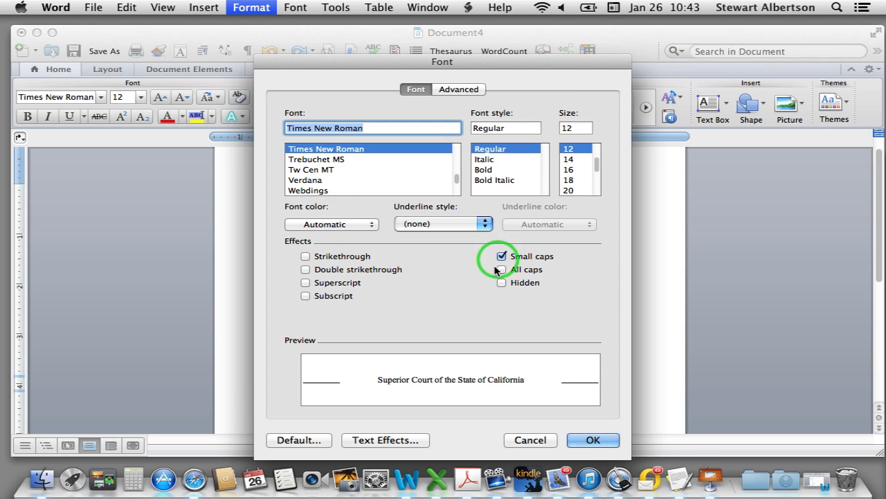
click(587, 440)
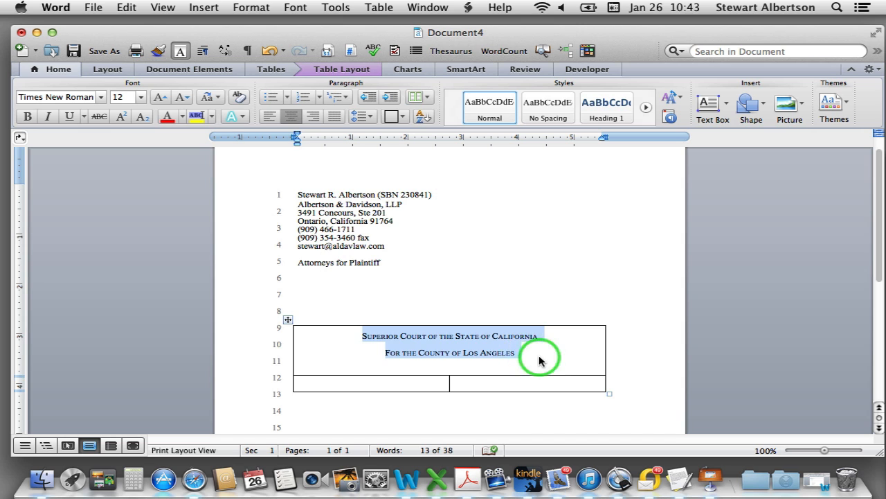
click(424, 416)
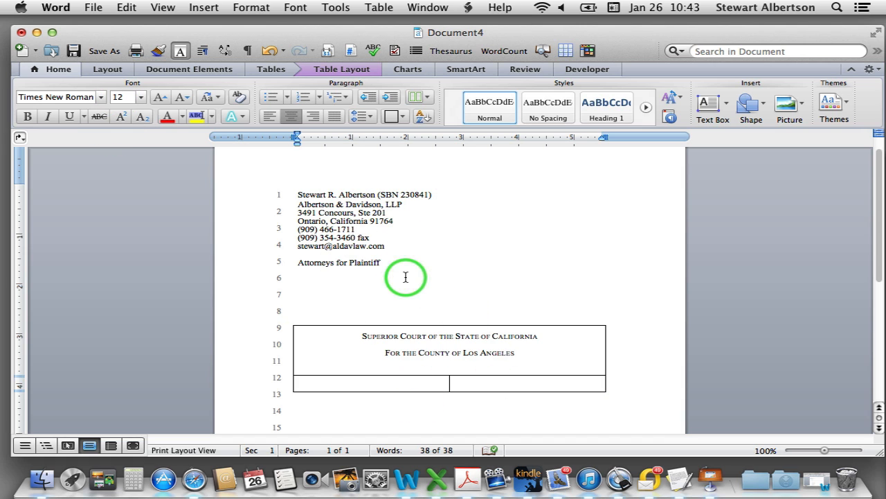
Select the entire document and set it in 12-point Garamond
key(super+a)
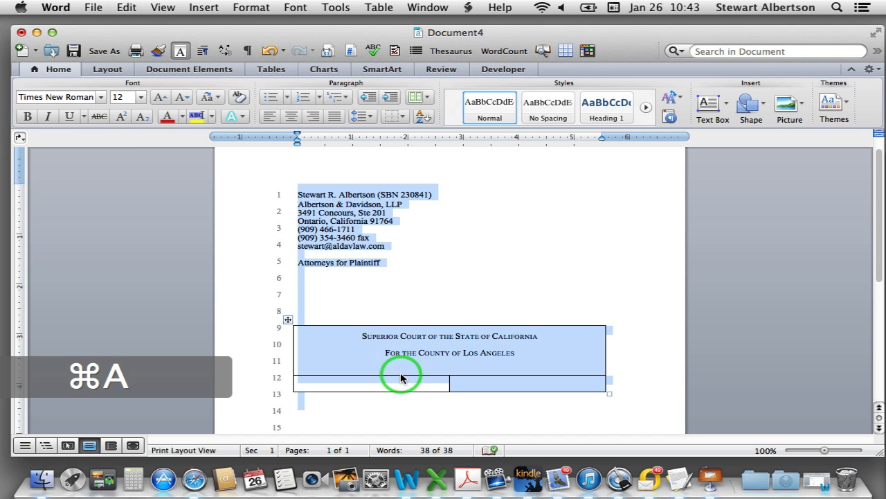
click(78, 101)
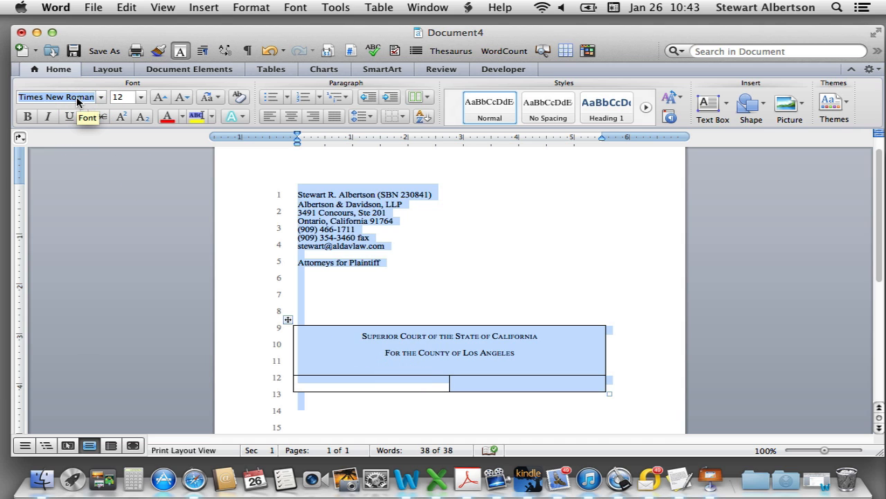
text(Garamond)
key(Tab)
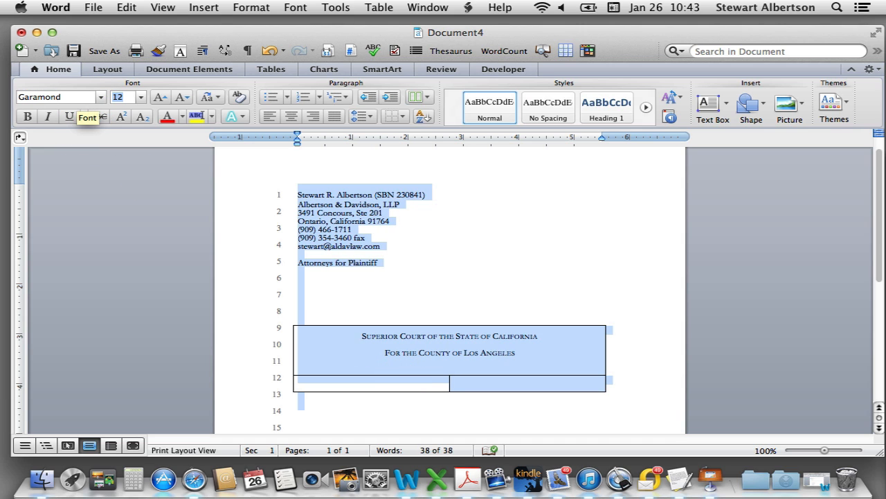
key(Return)
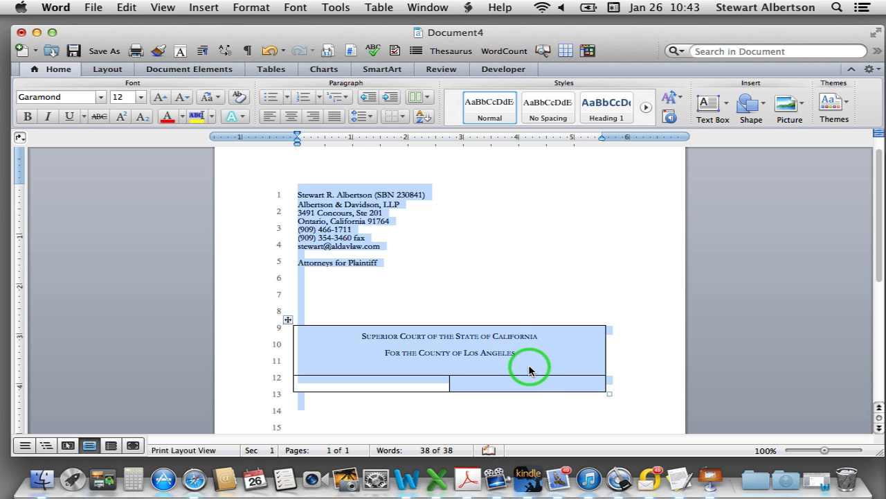
click(530, 263)
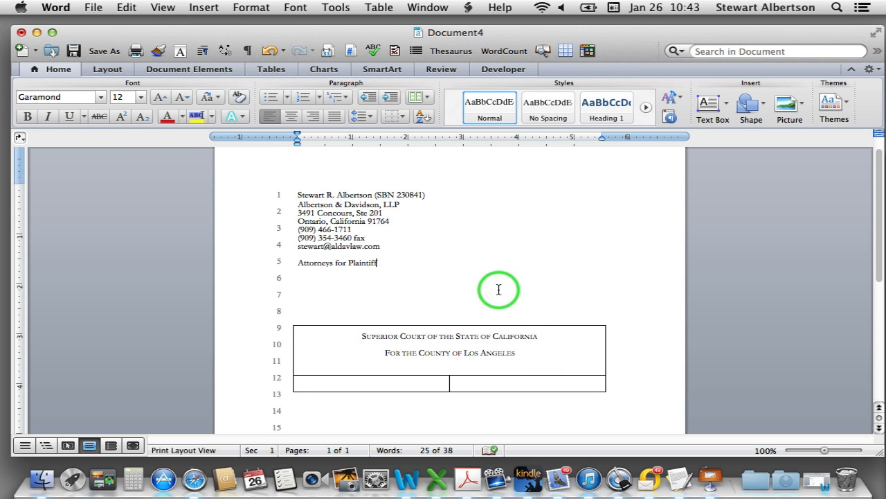
scroll(498, 294, down, 6)
scroll(382, 291, up, 7)
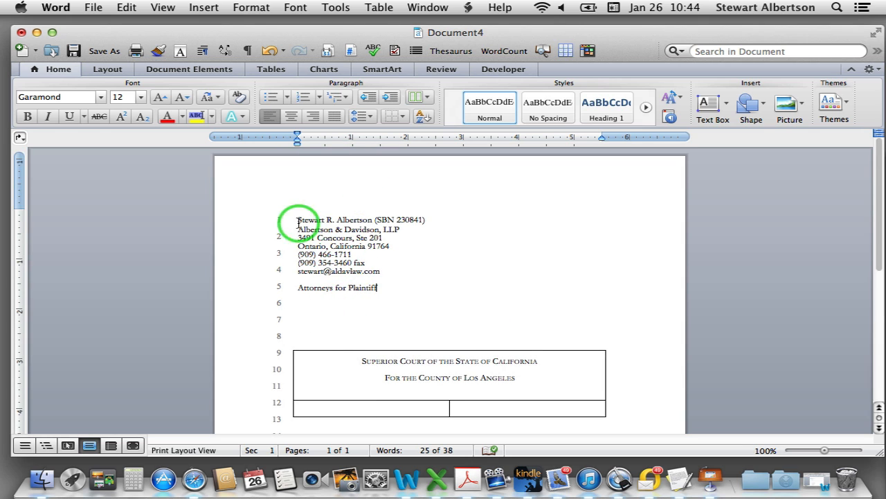
scroll(267, 232, down, 12)
scroll(266, 237, down, 3)
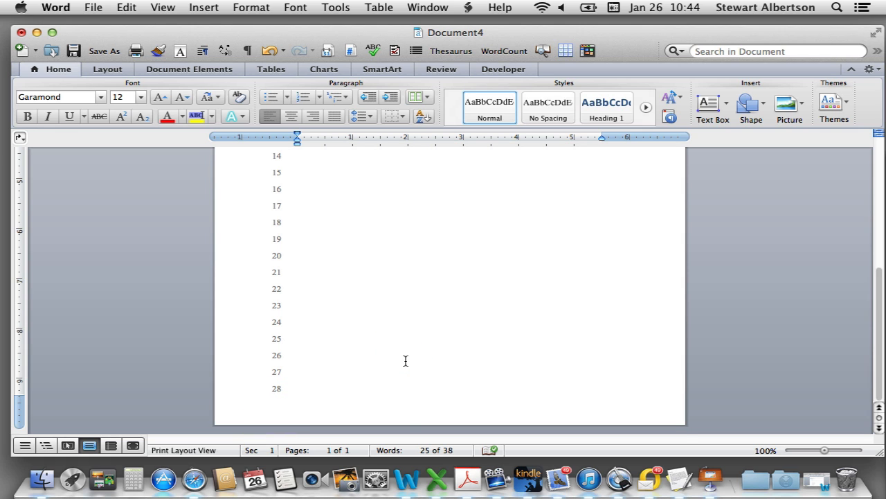
scroll(406, 360, up, 15)
scroll(406, 360, down, 15)
Add a centre-aligned page number to the centred footer
double_click(329, 410)
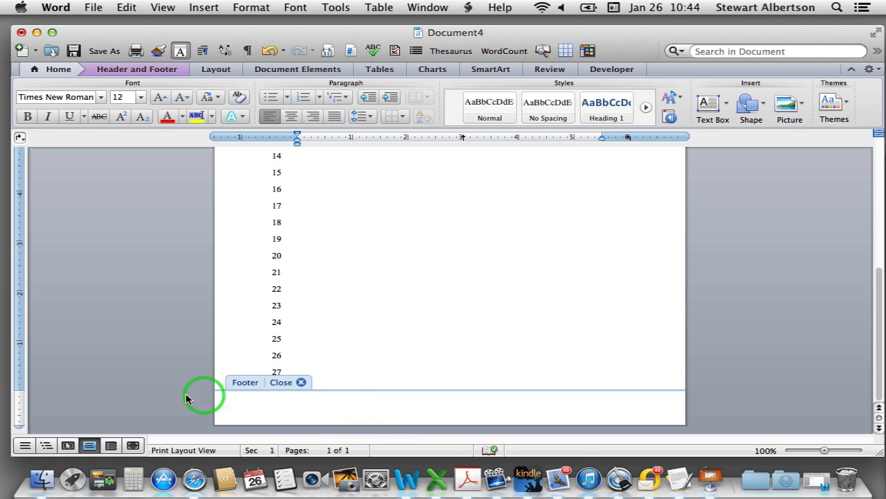
drag(18, 391, 18, 398)
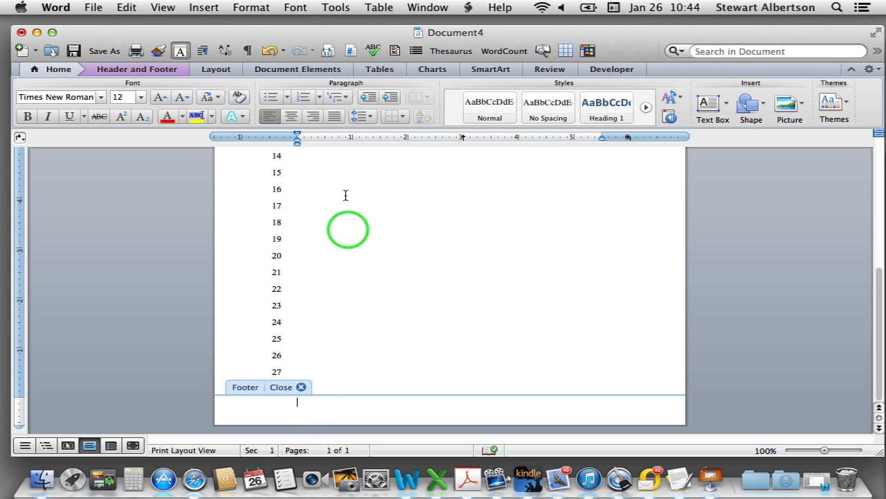
click(293, 121)
click(205, 8)
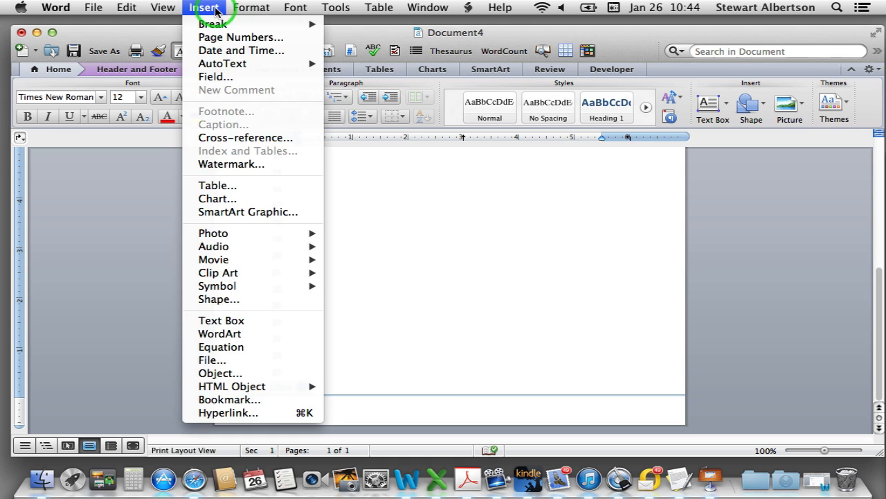
click(220, 38)
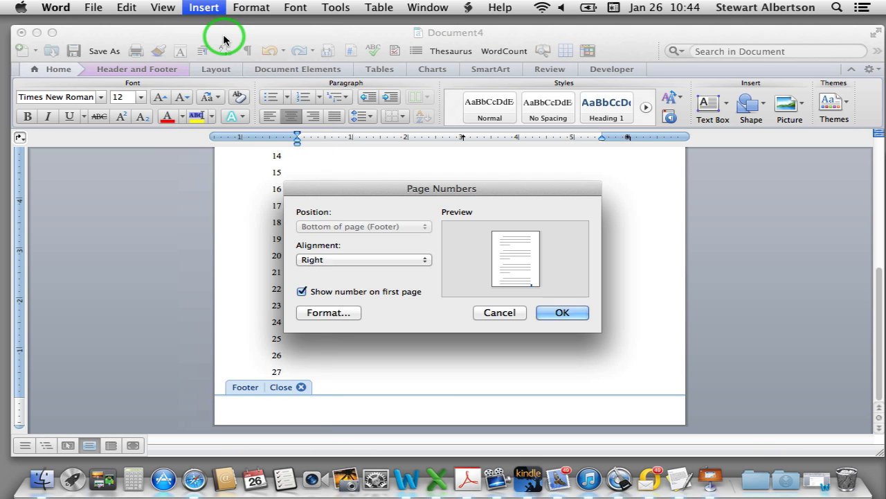
click(426, 260)
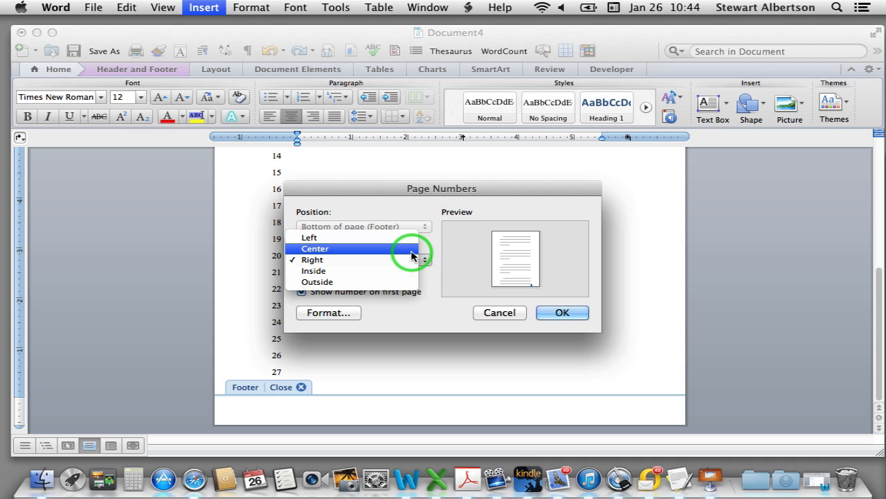
click(411, 248)
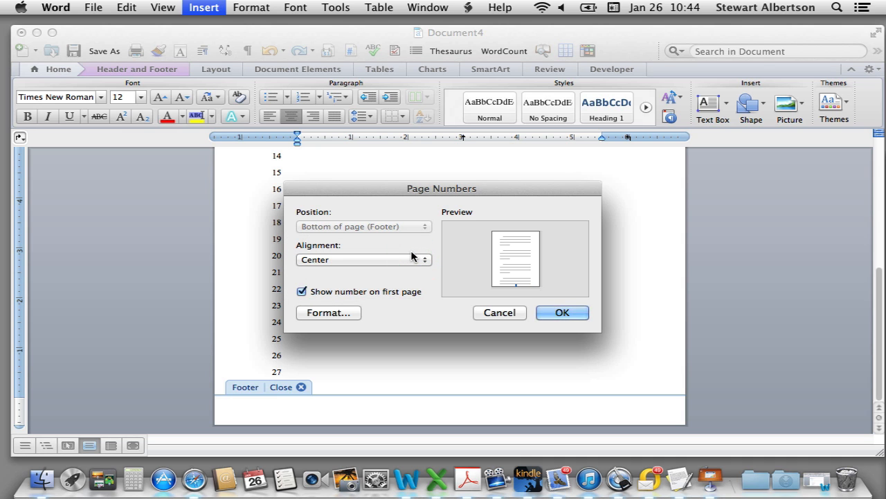
click(550, 313)
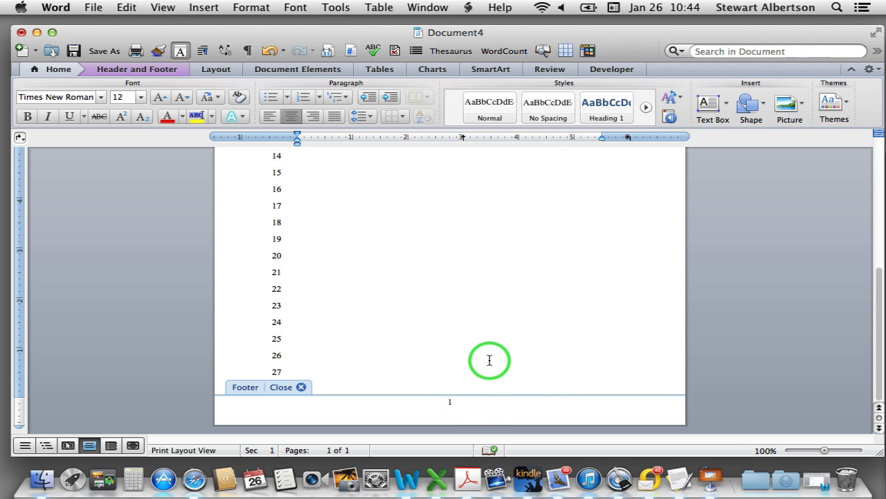
Add a rule line below the number and the title 'Complaint for Damages and Demand for Jury Trial'
key(Return)
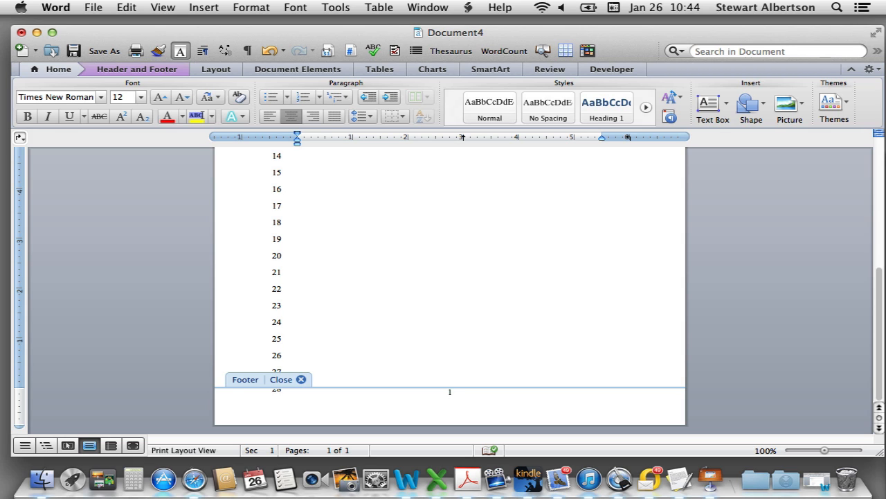
text(Co)
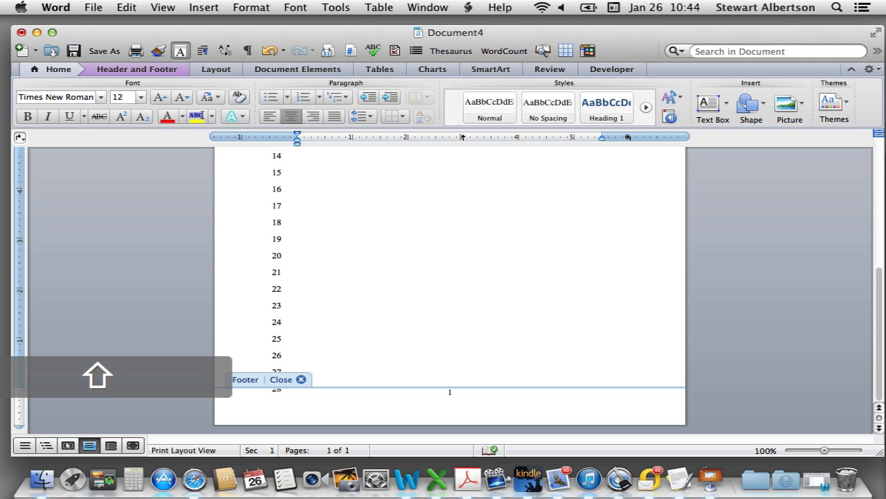
text(___________________________)
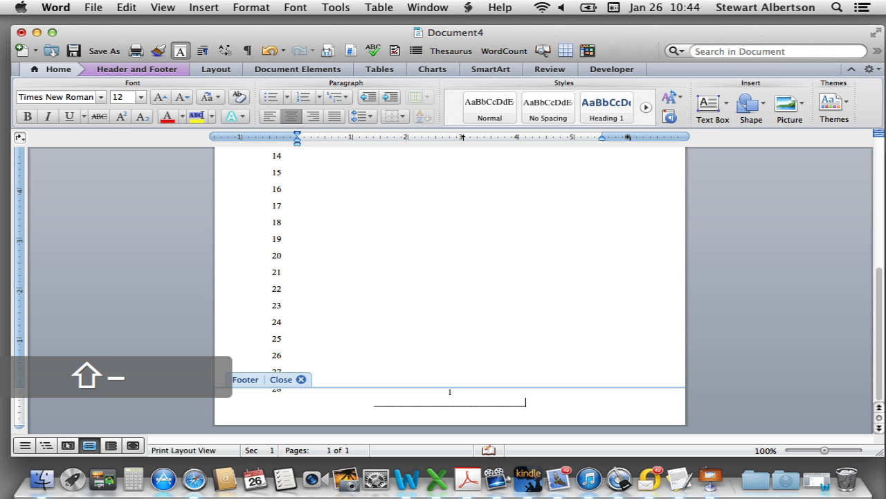
key(Return)
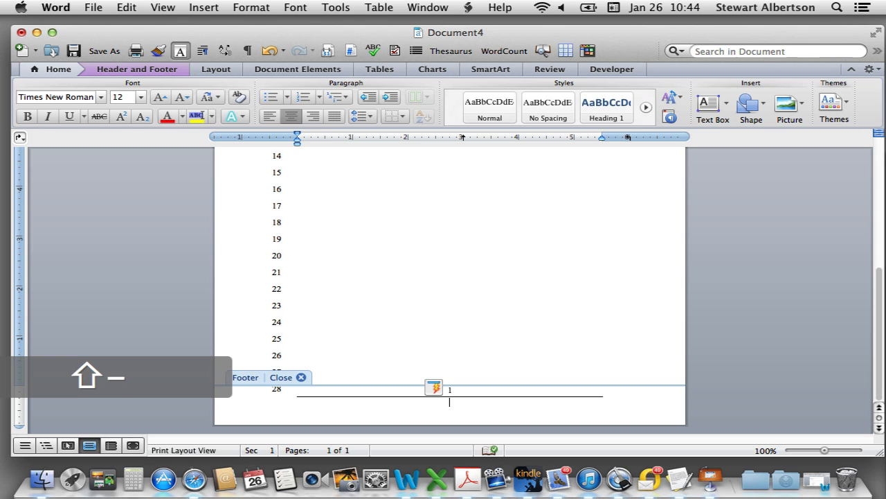
text(Complaint)
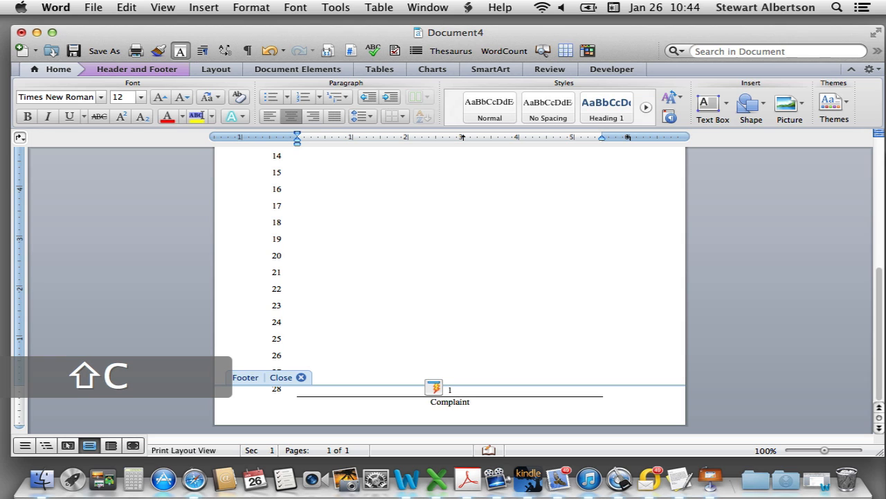
text( for Damages)
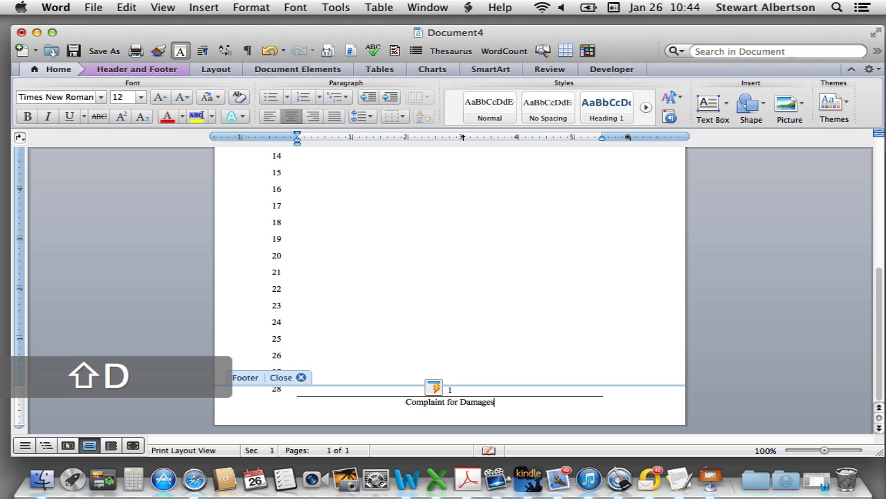
text( and Demand)
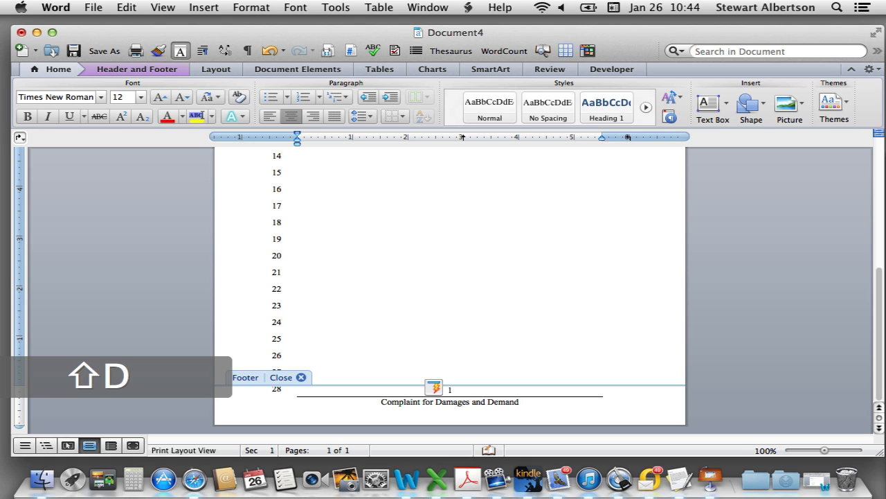
text( for Jury Trial)
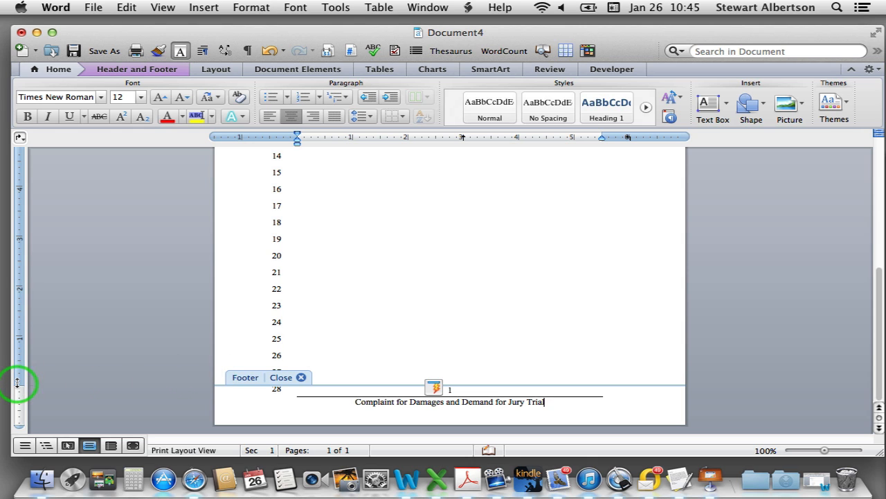
drag(17, 386, 16, 396)
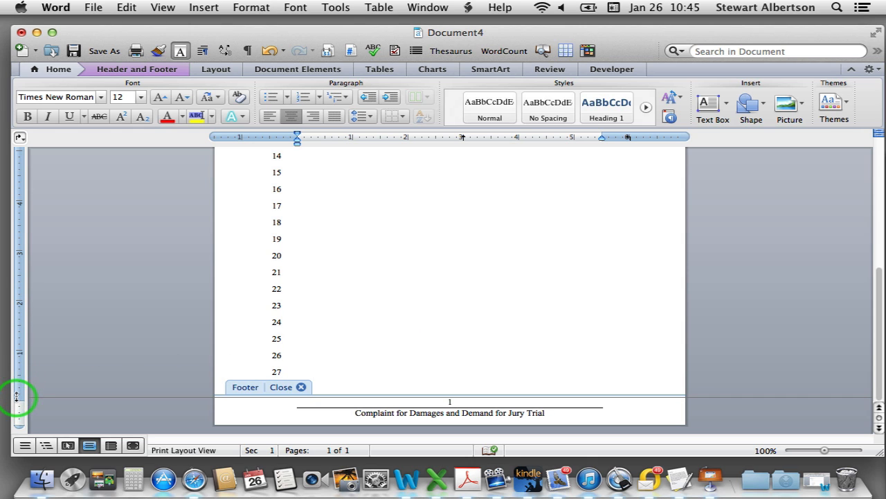
double_click(461, 326)
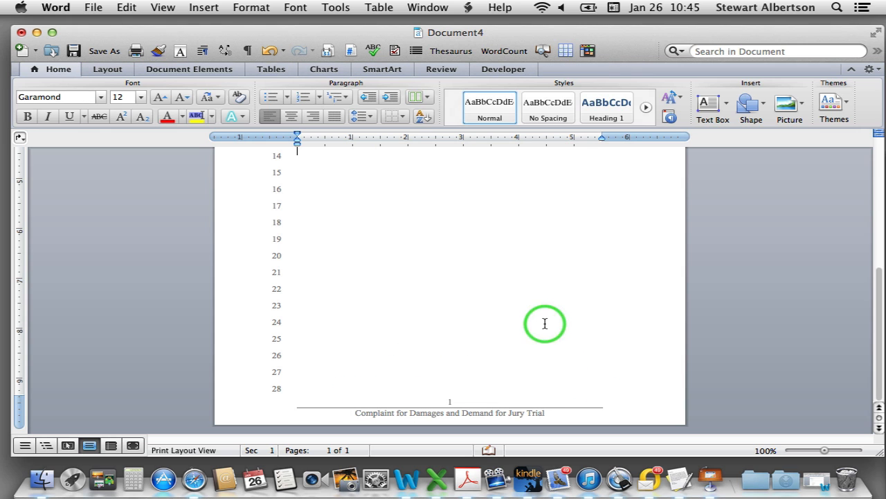
Add blank numbered lines until a second page appears, then return to the caption's lower-left cell
scroll(426, 229, up, 5)
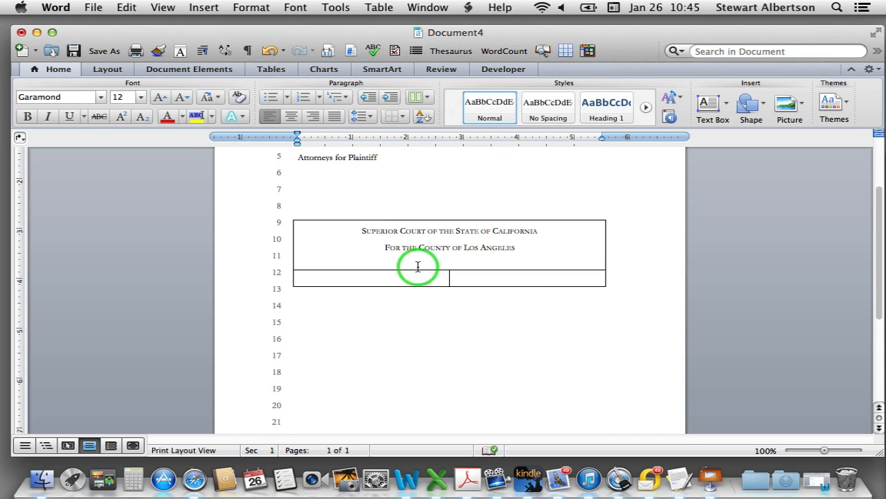
scroll(409, 253, down, 3)
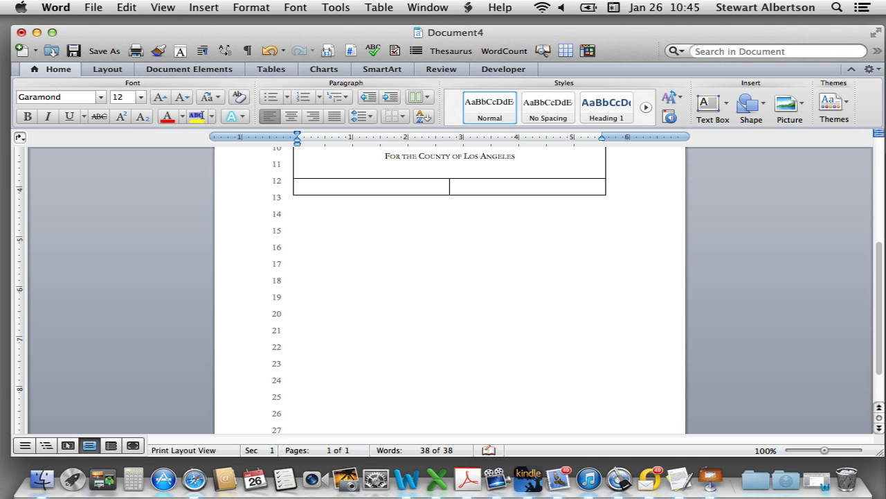
key(Return)
key(Return)
key(Return)
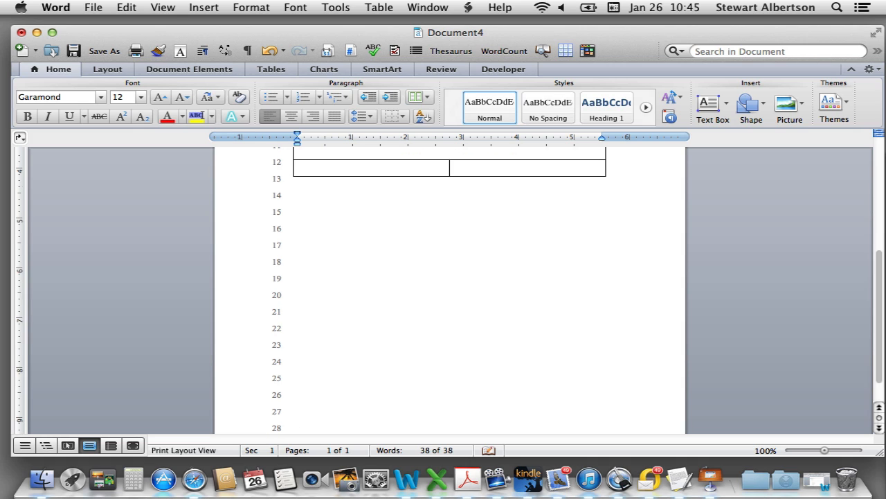
key(Return)
key(Return)
key(Return)
key(Return)
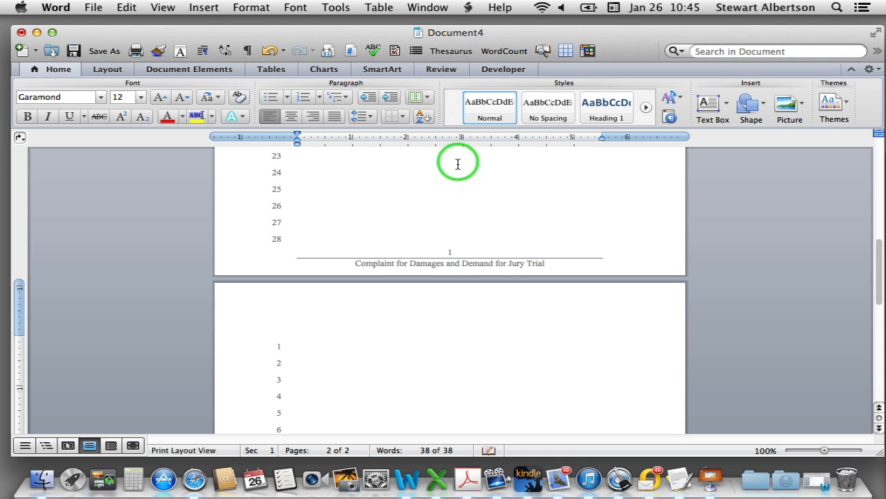
scroll(502, 413, down, 10)
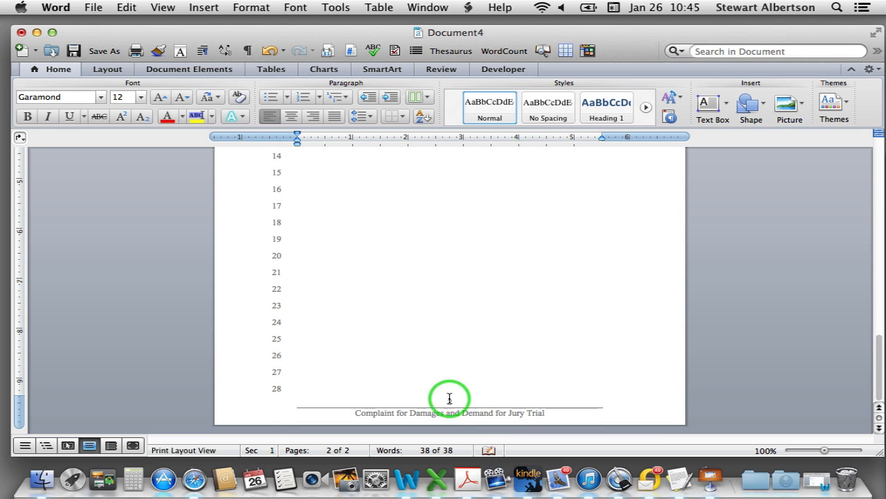
scroll(395, 233, up, 10)
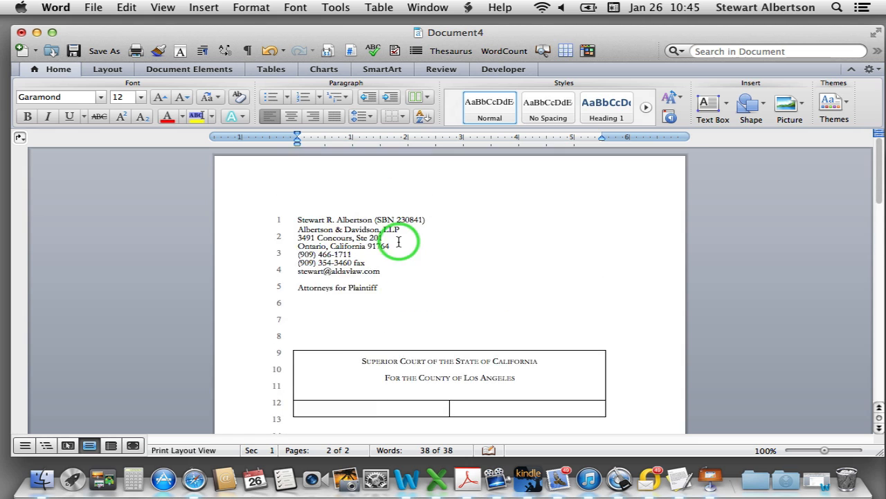
scroll(415, 256, up, 3)
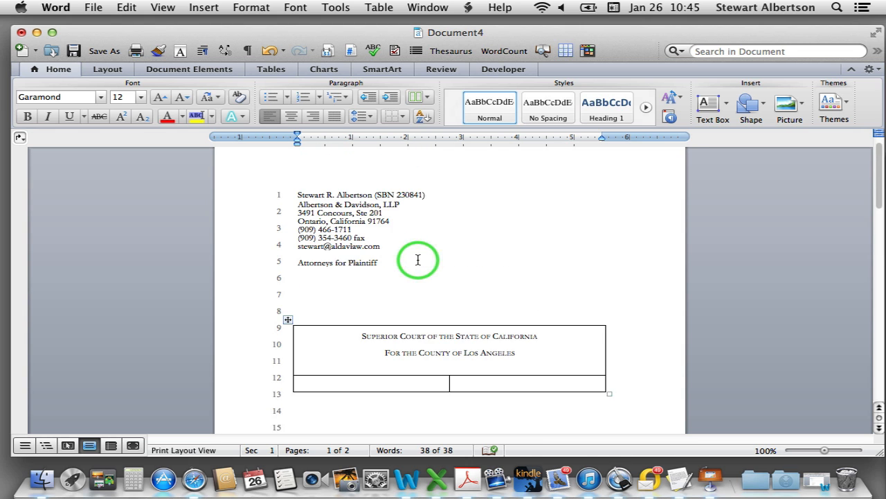
scroll(415, 256, down, 3)
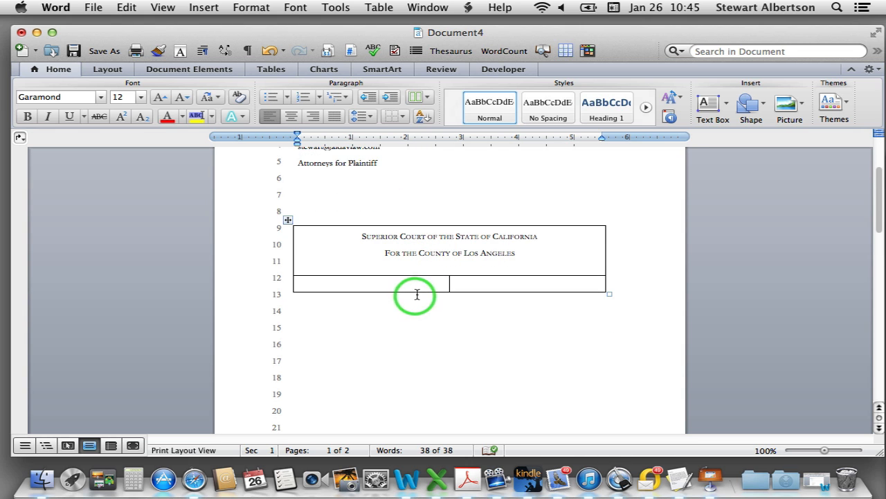
click(388, 286)
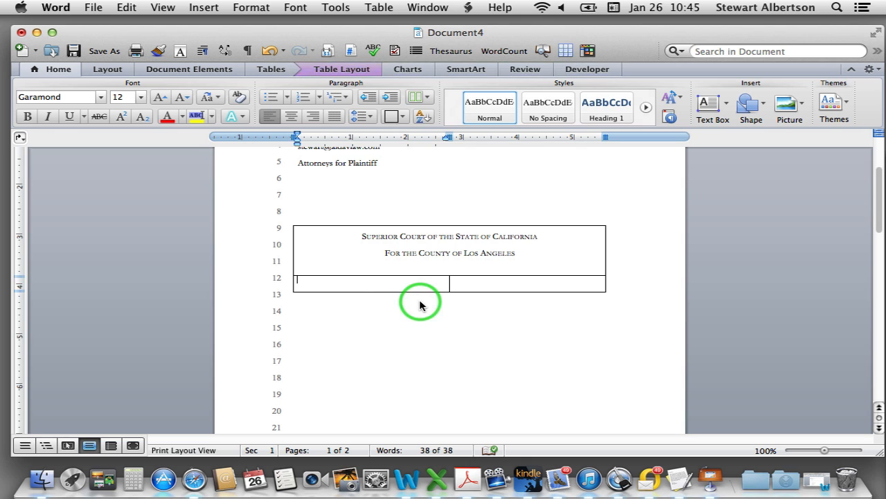
scroll(420, 306, up, 3)
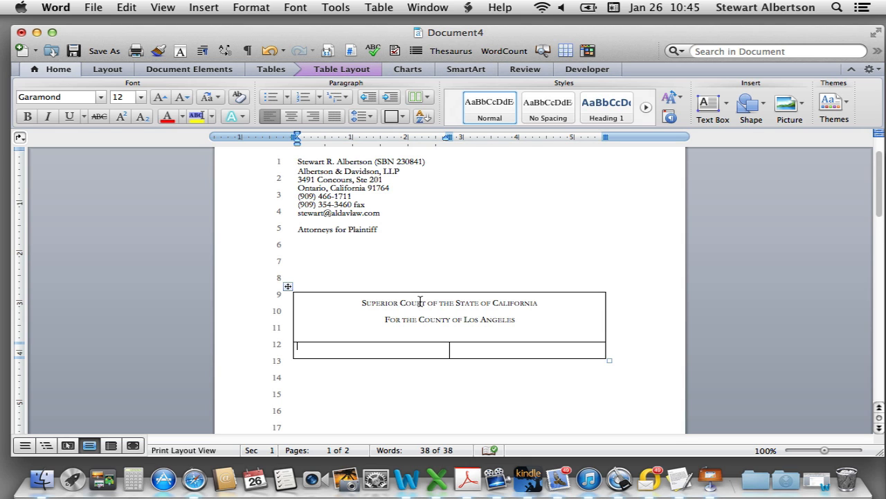
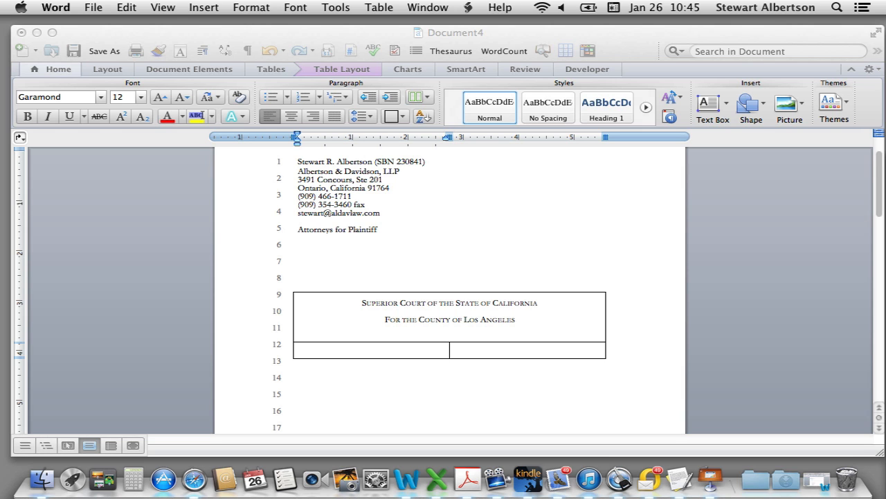
In the lower-left caption cell, type Harmed Plaintiff, Plaintiff,, v., Bad Defendant and Defendant. on separate lines
click(306, 347)
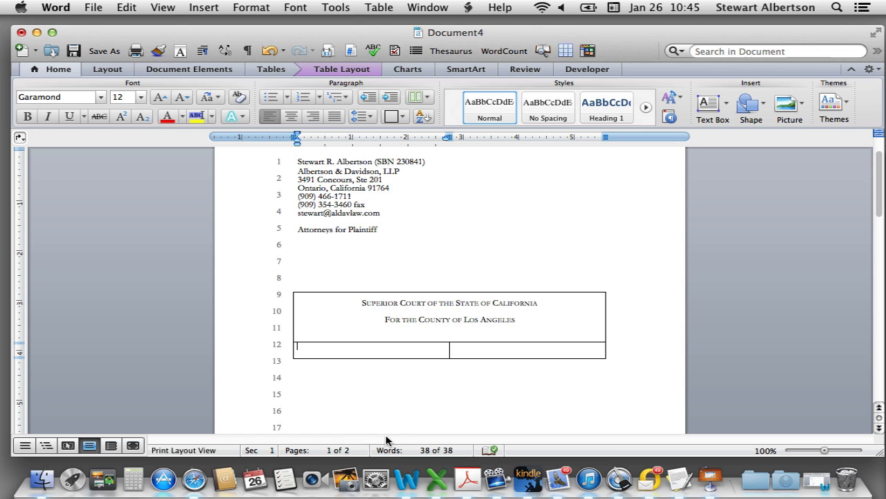
text(Harmed Plaintiff)
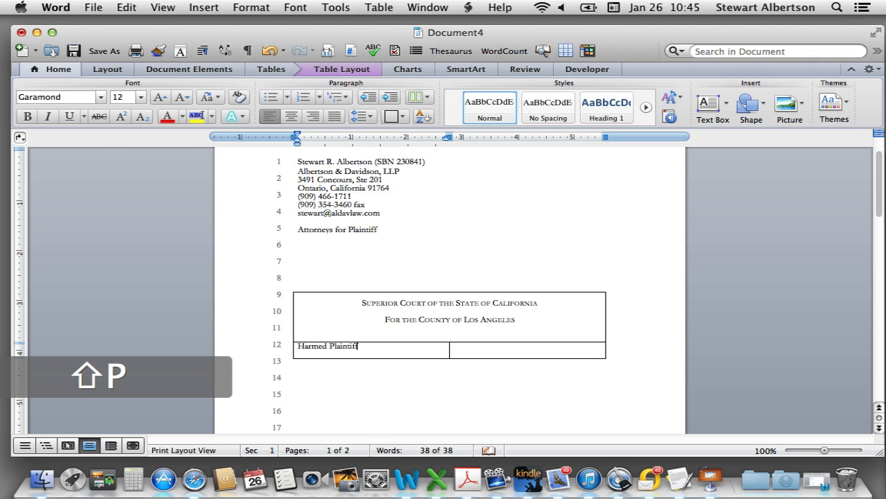
key(Return)
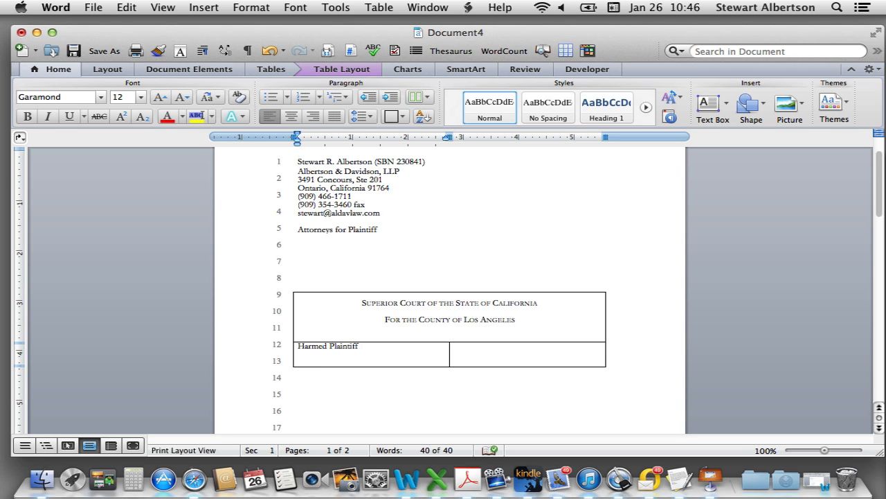
text(Plaintiff)
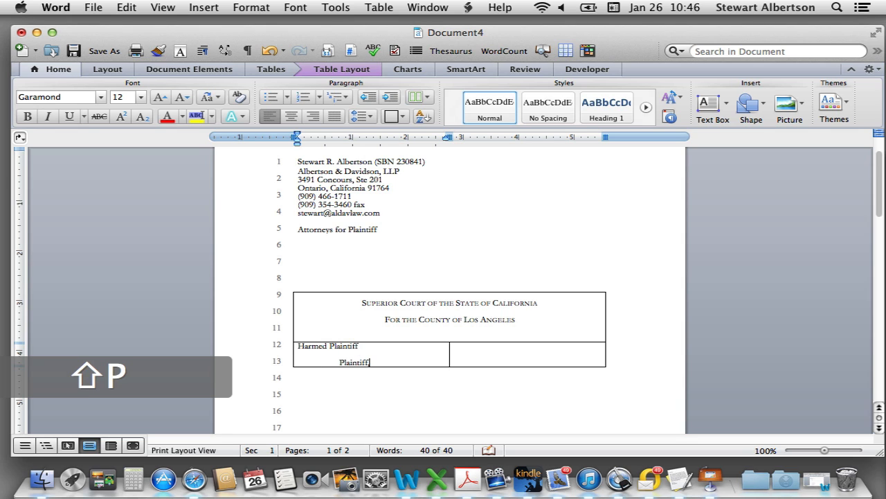
text(,)
key(Return)
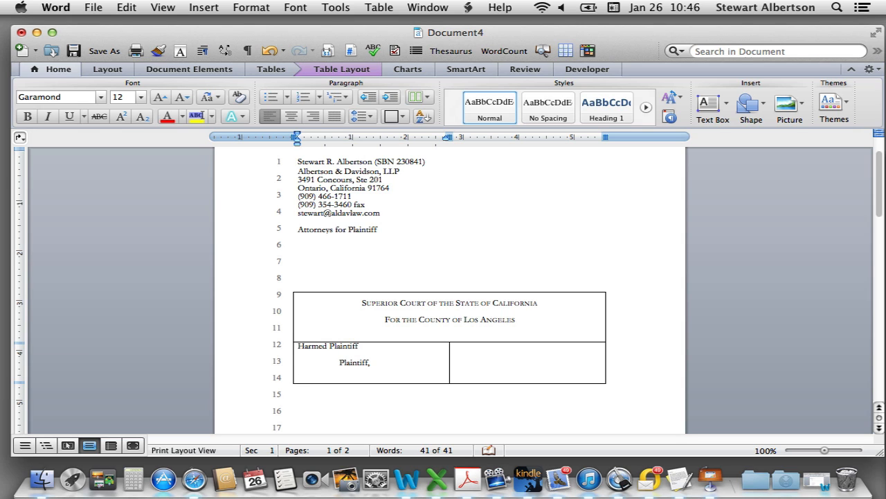
key(Return)
key(Return)
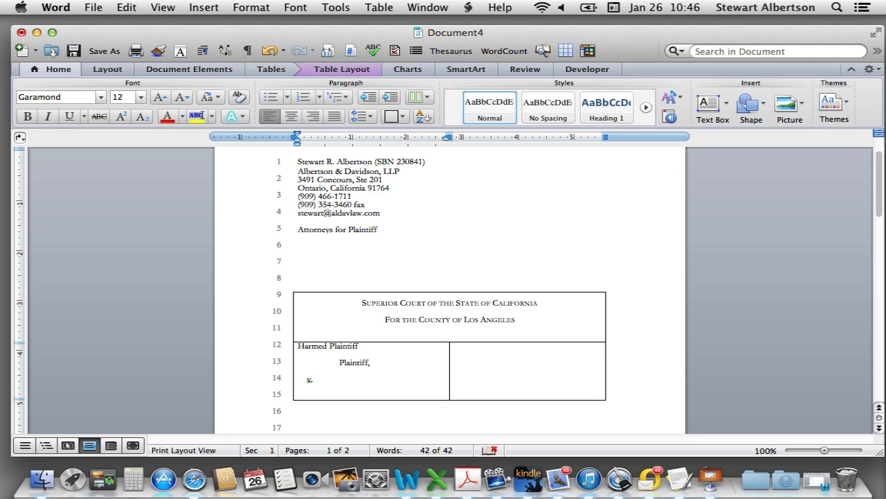
text(Bad Defendant)
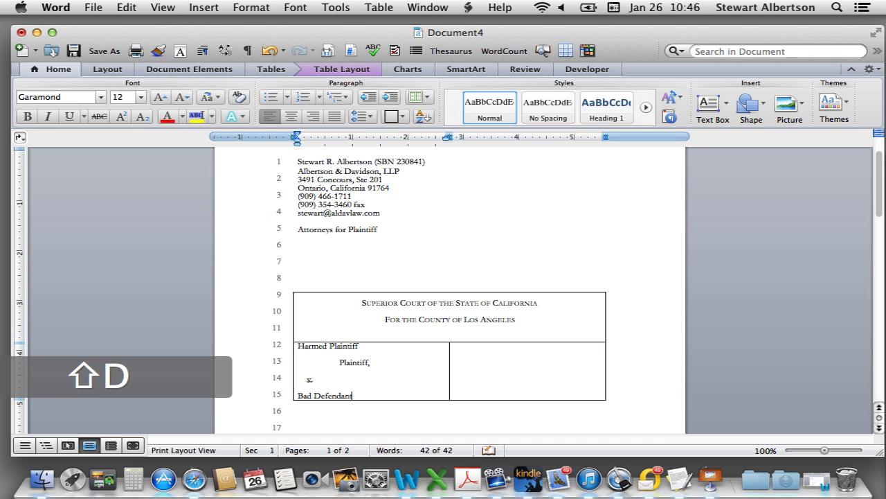
key(Return)
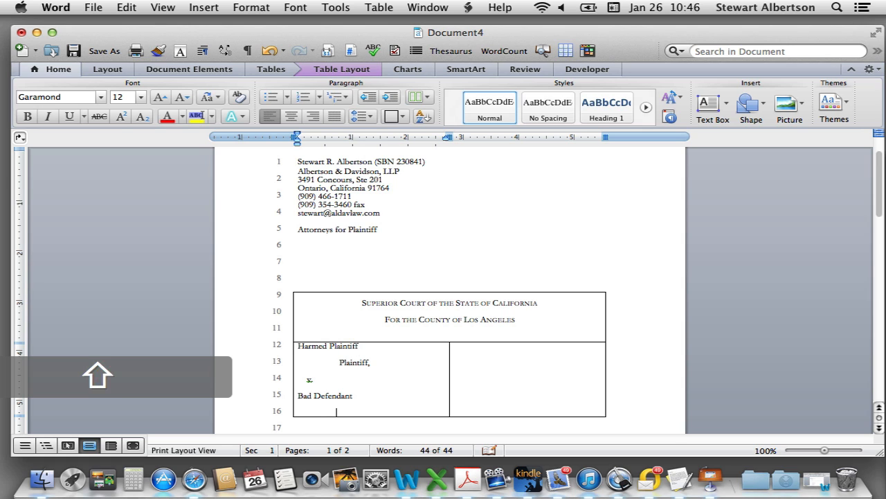
text(Defendant.)
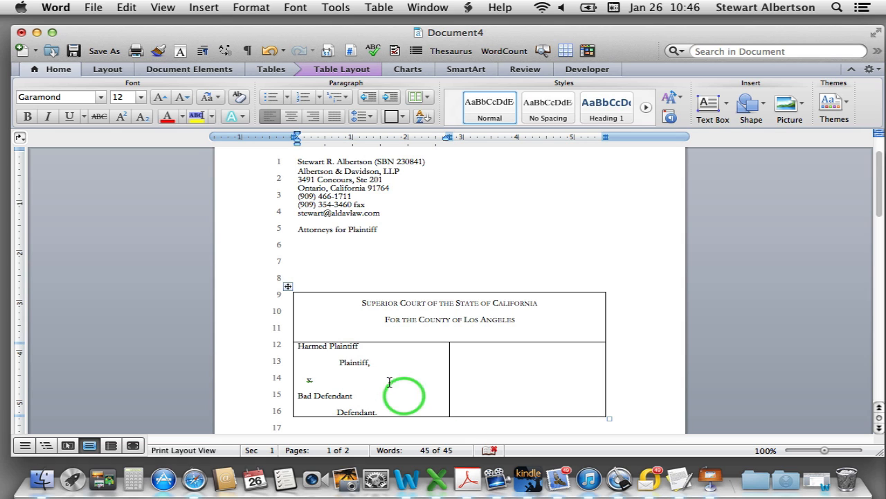
key(BackSpace)
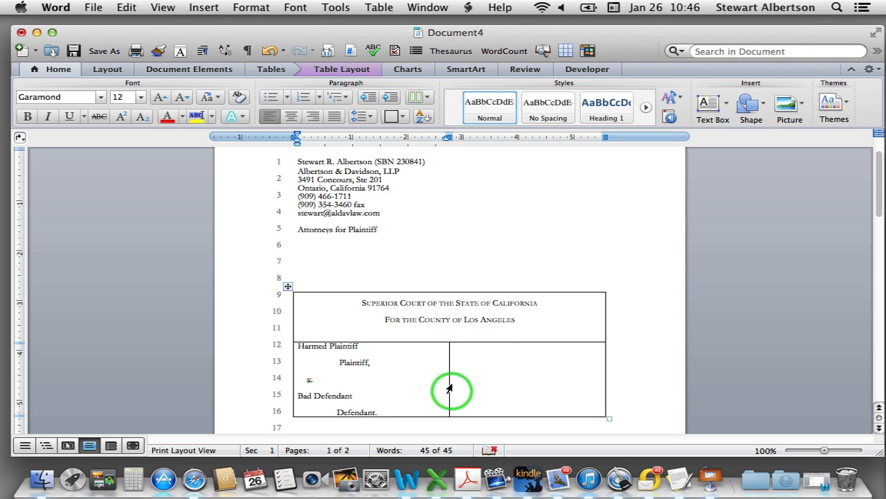
Add blank lines above Harmed Plaintiff and give both lower caption cells exactly 24 pt line spacing
click(298, 345)
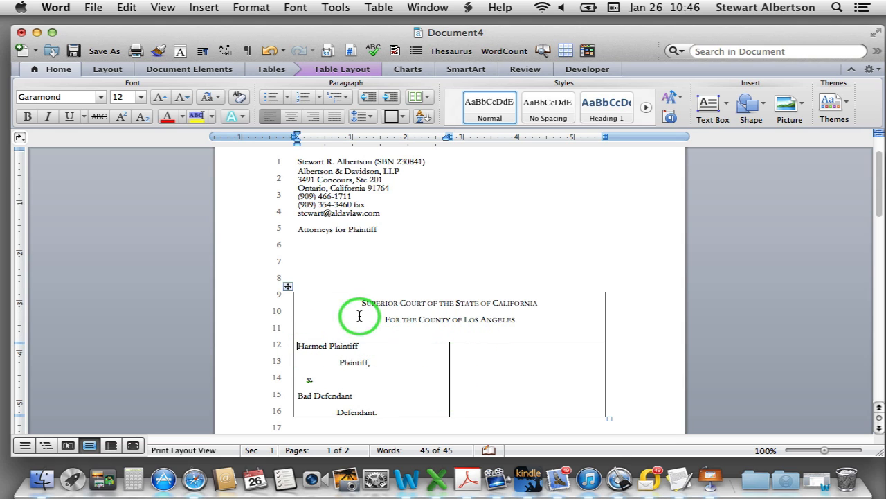
key(Return)
key(Return)
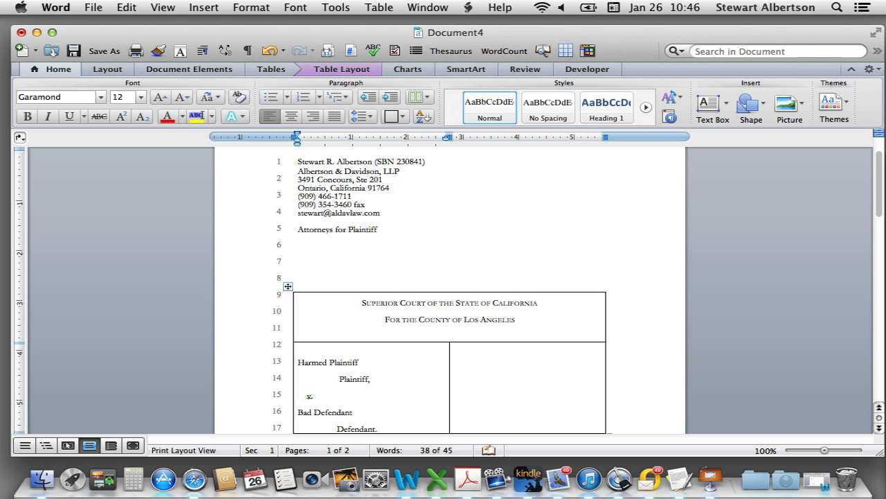
click(493, 362)
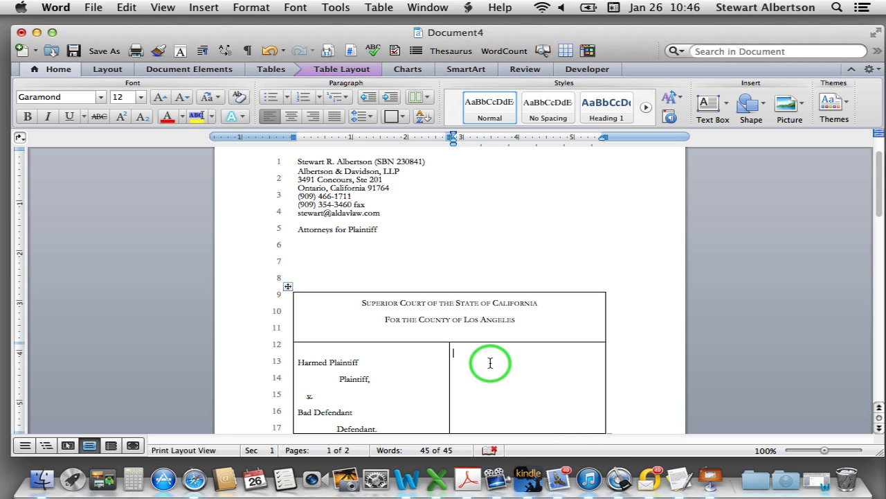
scroll(485, 366, down, 3)
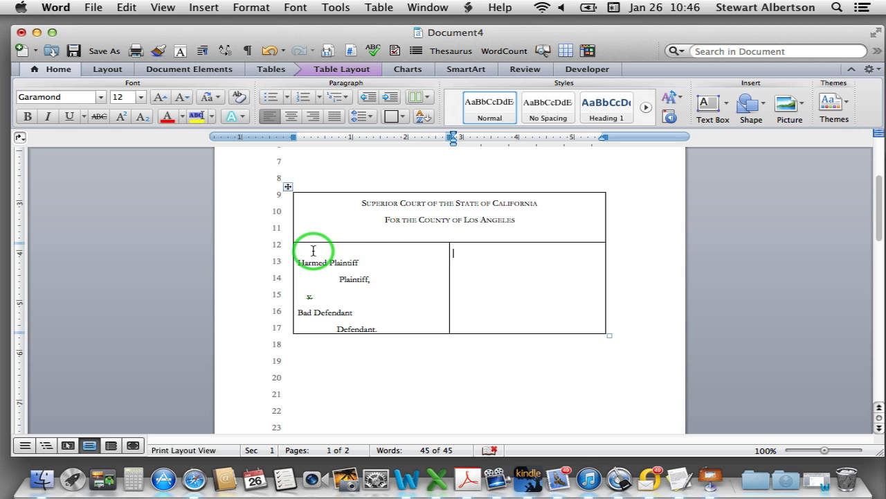
drag(376, 247, 525, 289)
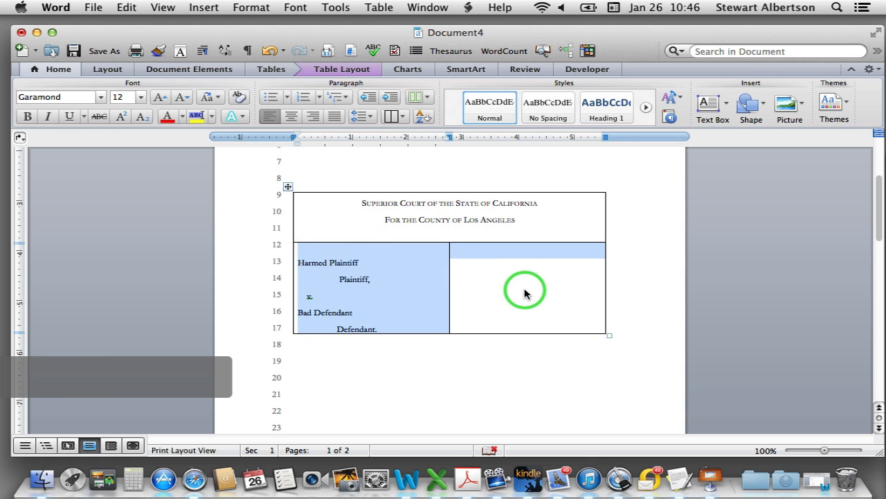
key(super+alt+m)
click(570, 253)
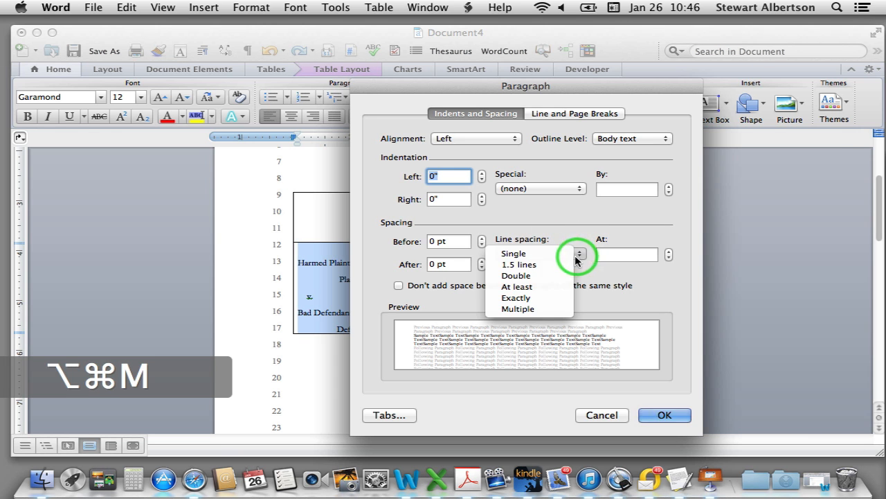
click(561, 301)
double_click(603, 254)
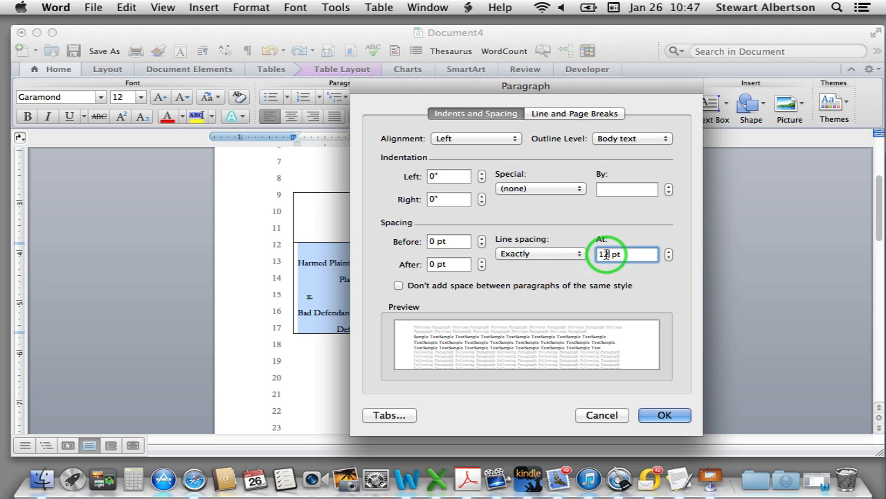
text(24)
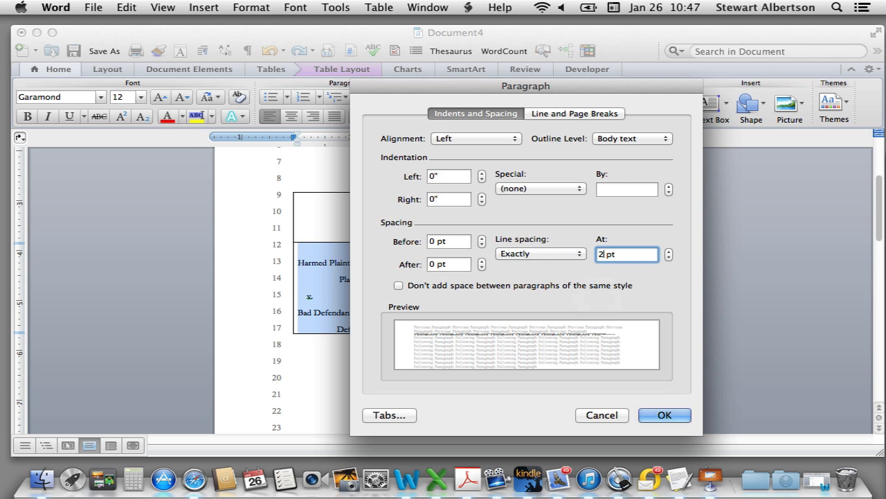
click(665, 415)
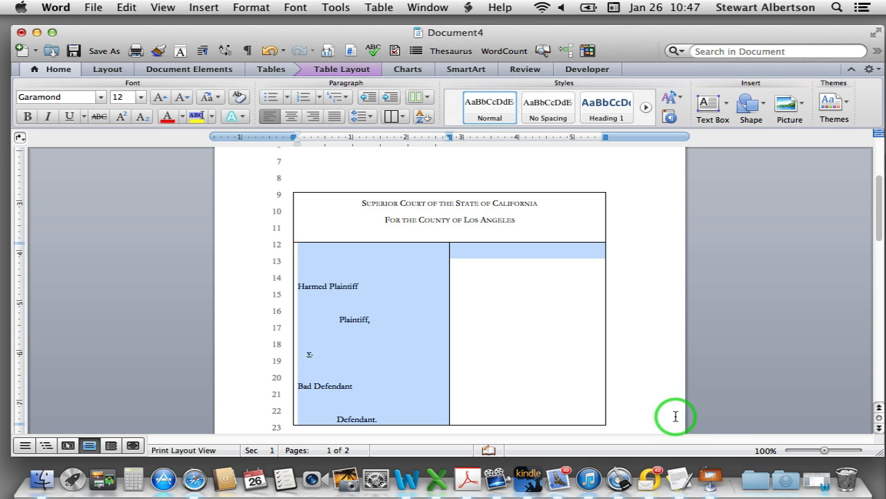
click(388, 335)
Adjust the blank lines above Harmed Plaintiff, Plaintiff, and v. in the left cell
click(298, 286)
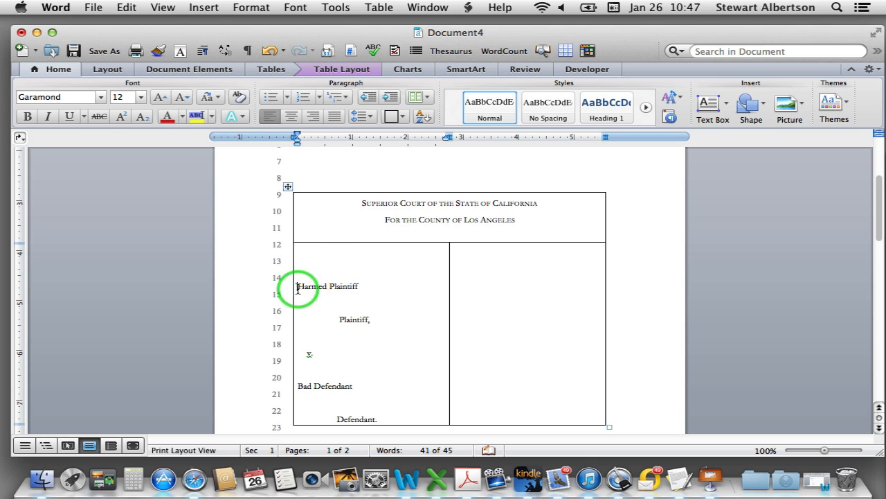
key(BackSpace)
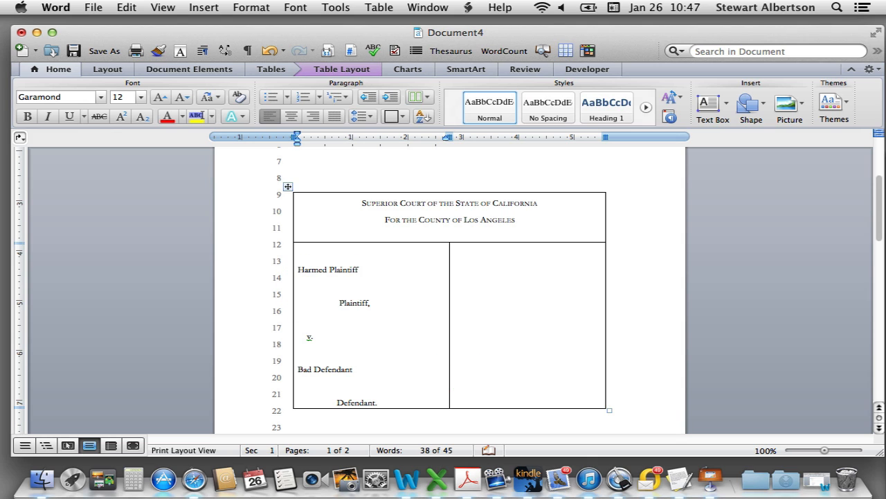
key(BackSpace)
key(Return)
click(356, 284)
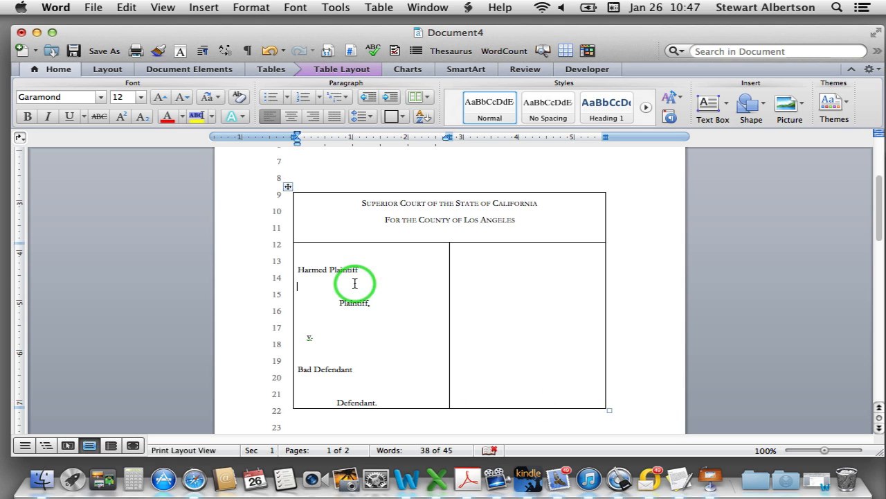
key(BackSpace)
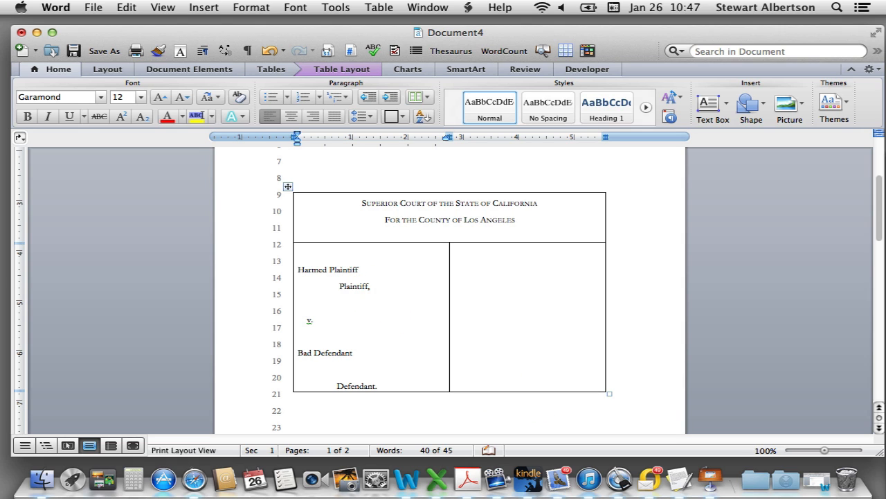
click(305, 303)
key(BackSpace)
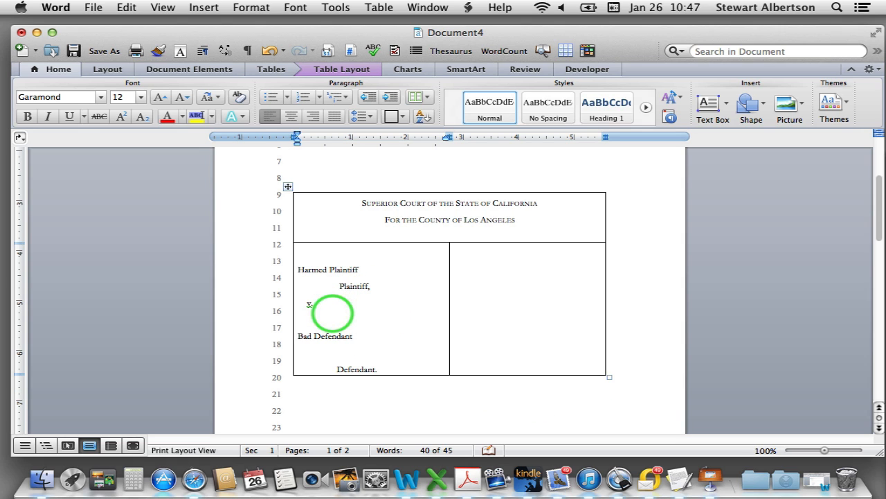
Keep one blank line between v. and Bad Defendant and fix the period after Defendant
click(297, 334)
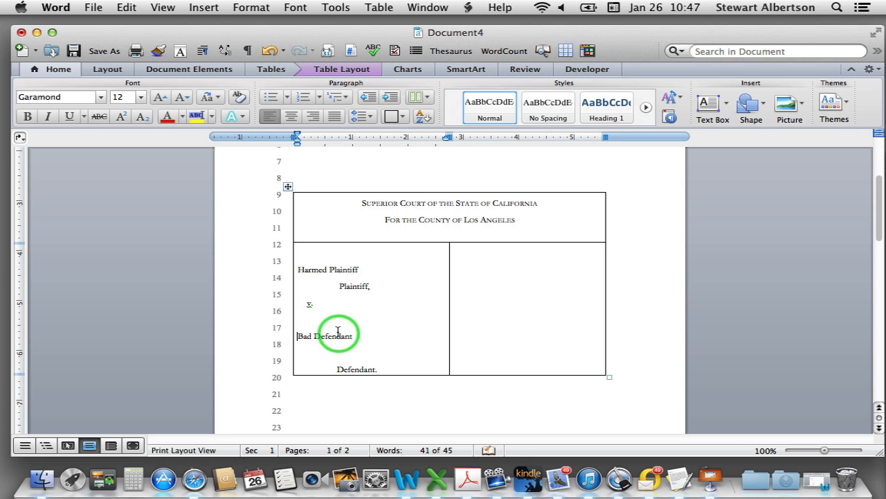
click(312, 322)
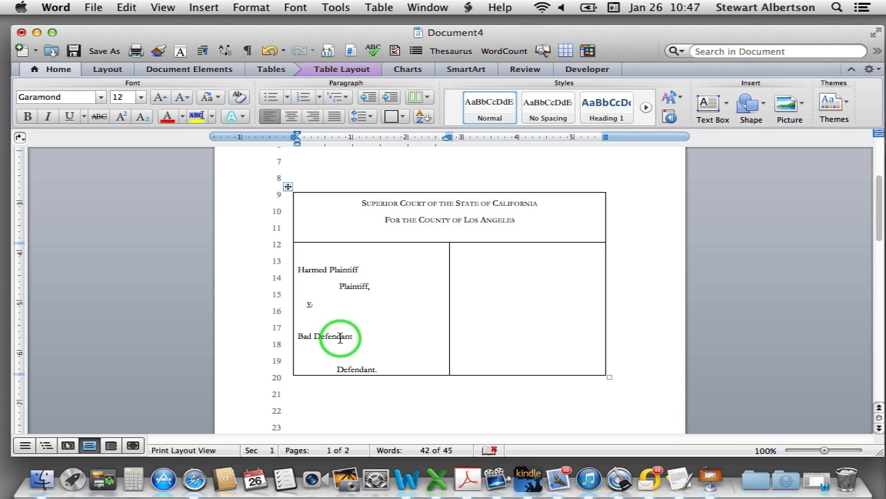
key(BackSpace)
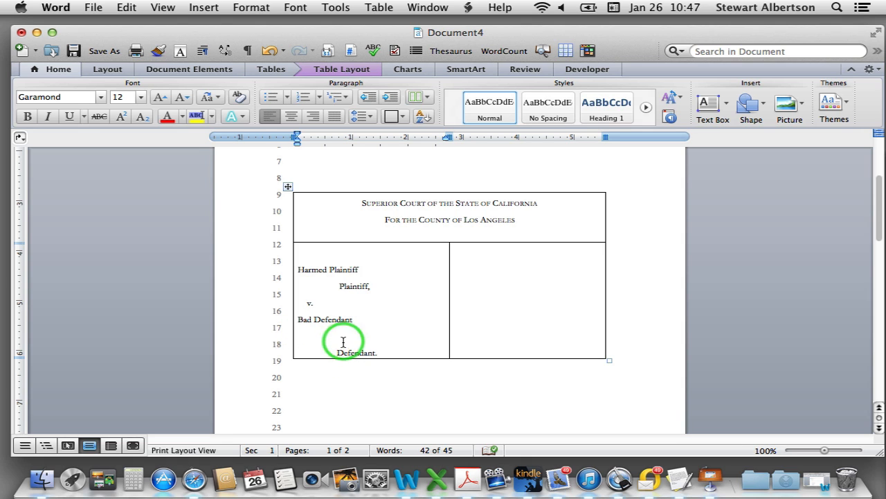
click(297, 318)
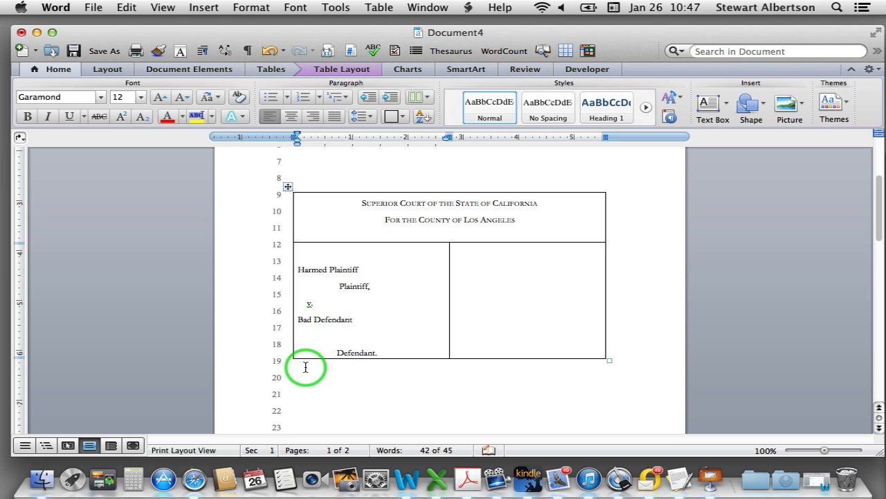
key(Return)
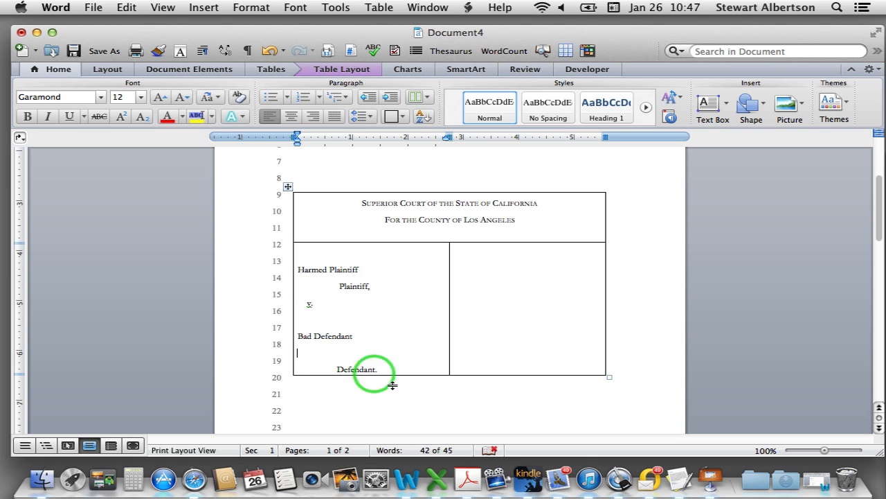
key(BackSpace)
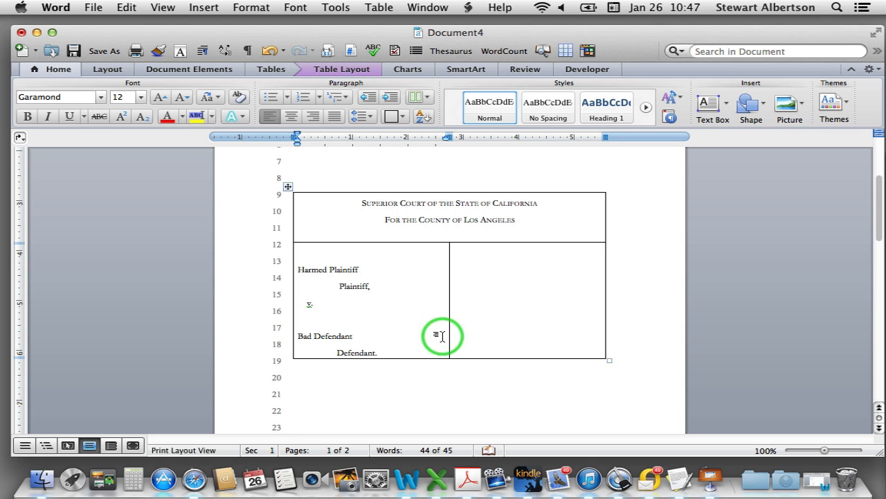
click(417, 348)
key(BackSpace)
text(.)
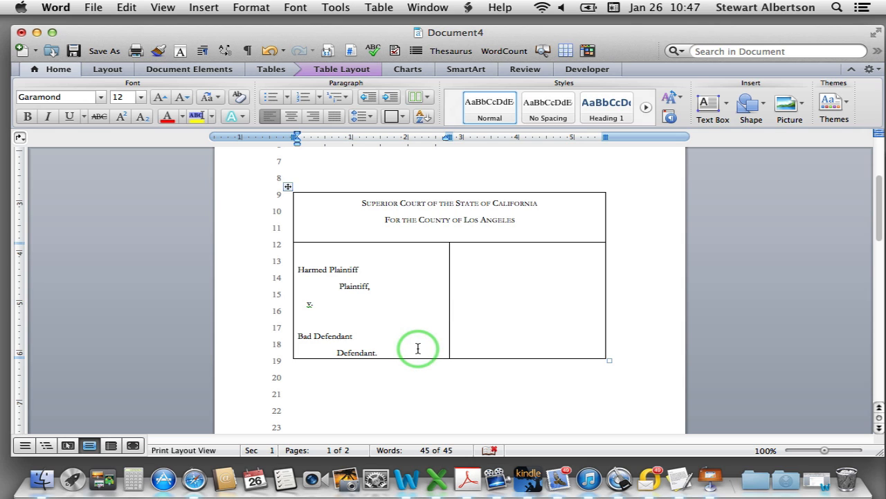
key(Return)
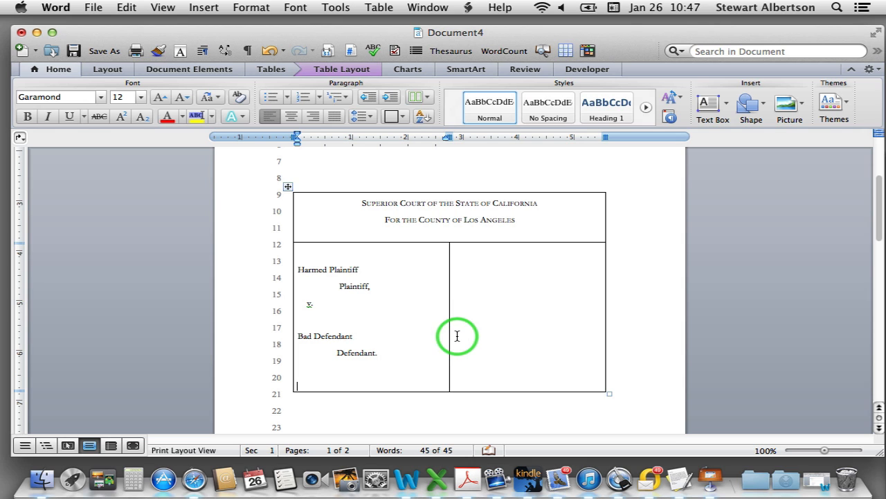
click(480, 255)
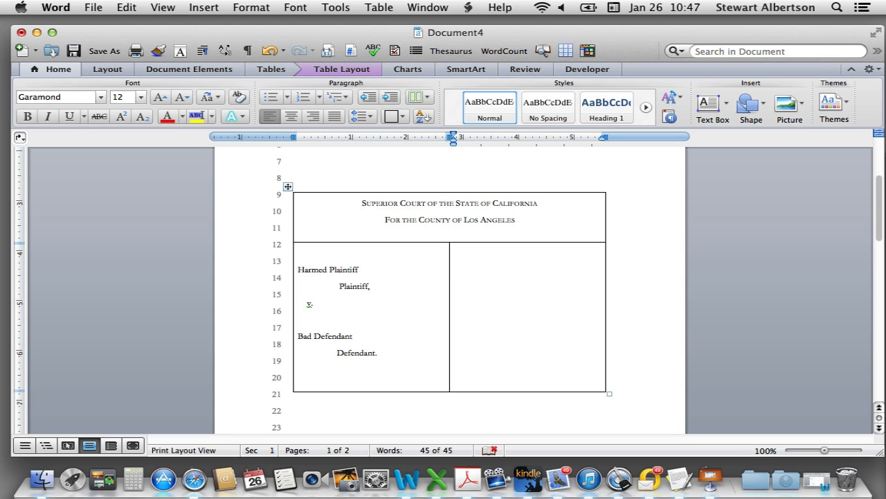
Type 'Case No:' and 'Complaint for Damages and Demand for Jury Trial' into the right caption cell
text(Case No: )
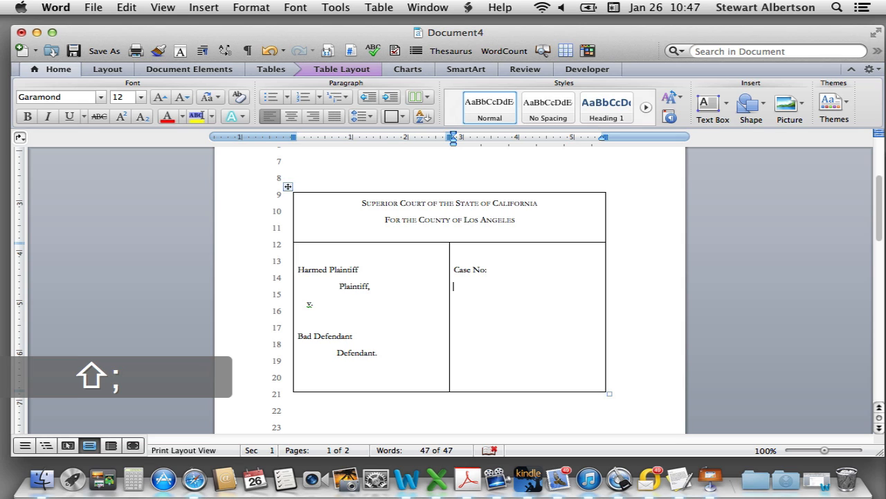
text(Complai)
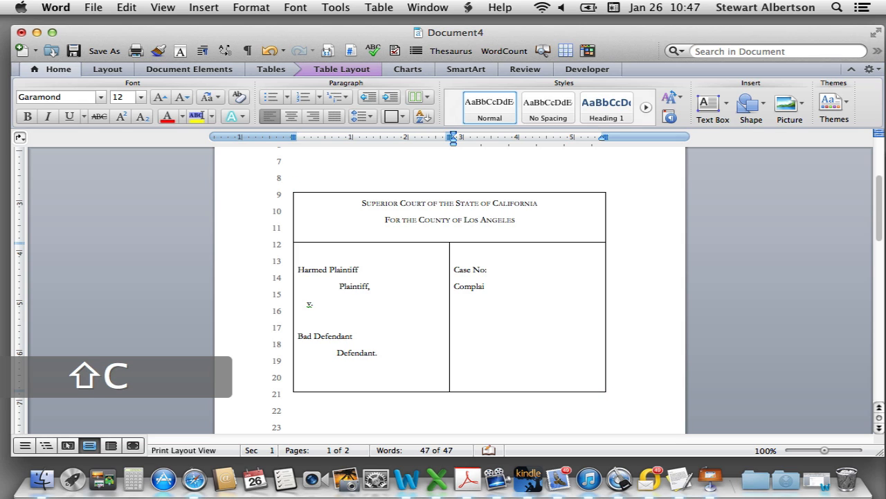
text(nt for Dama)
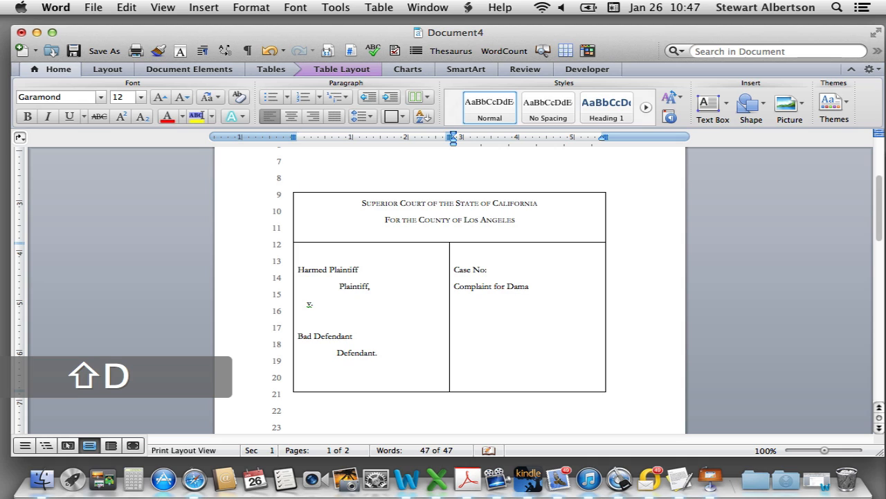
text(ges and Demand for Jury)
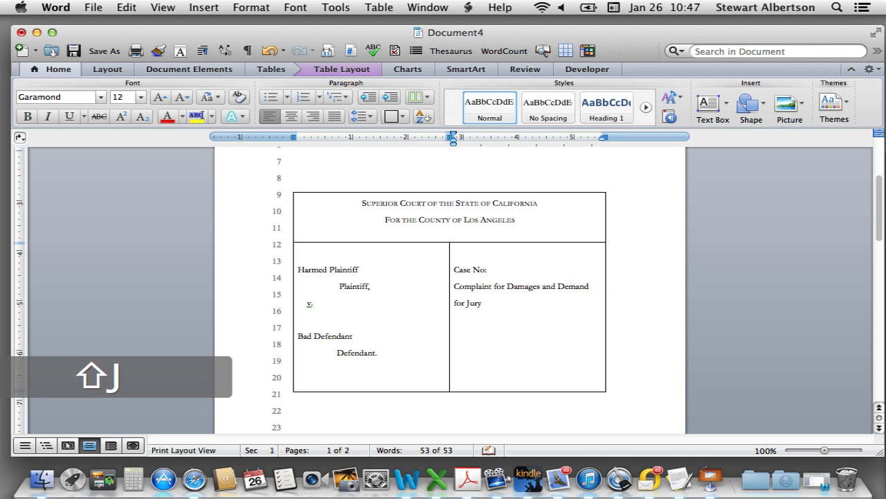
text( Trial)
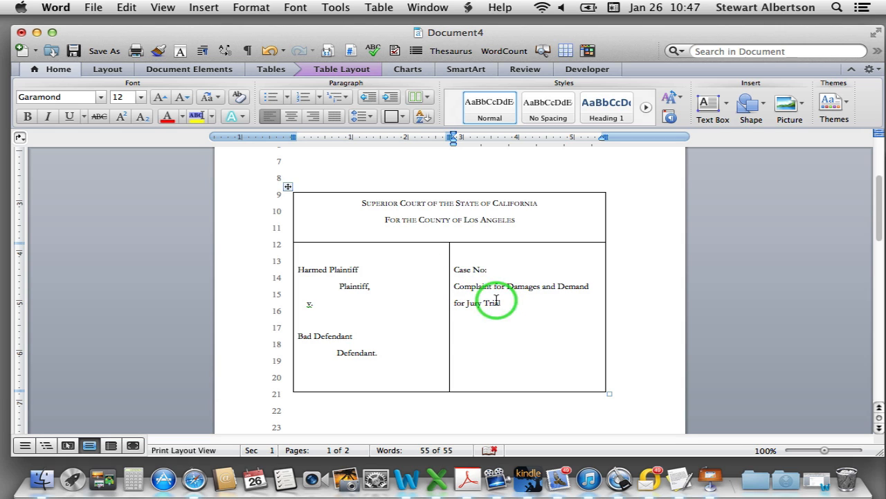
Give the Complaint for Damages and Demand for Jury Trial title exactly 12 pt line spacing
click(297, 270)
click(480, 270)
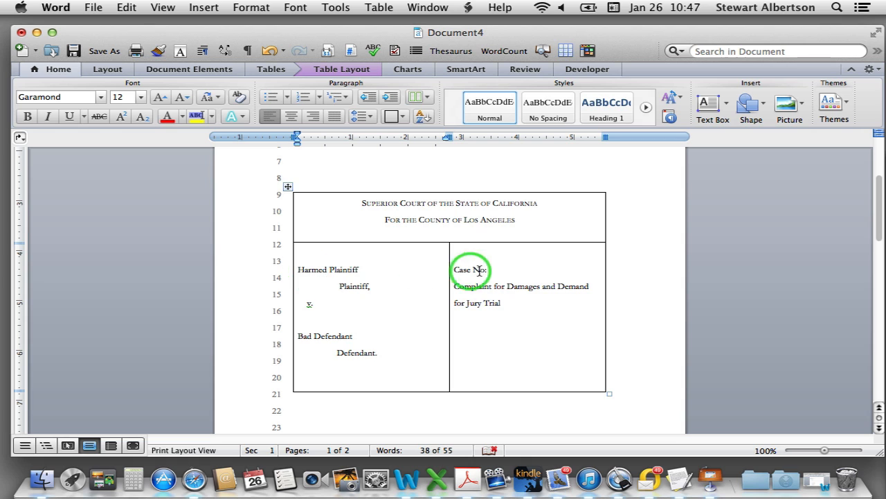
drag(518, 310, 455, 290)
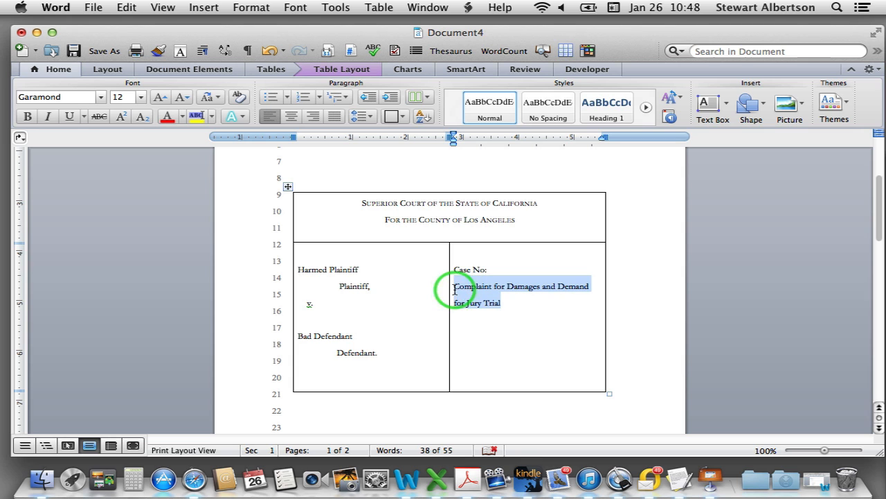
key(alt+super+m)
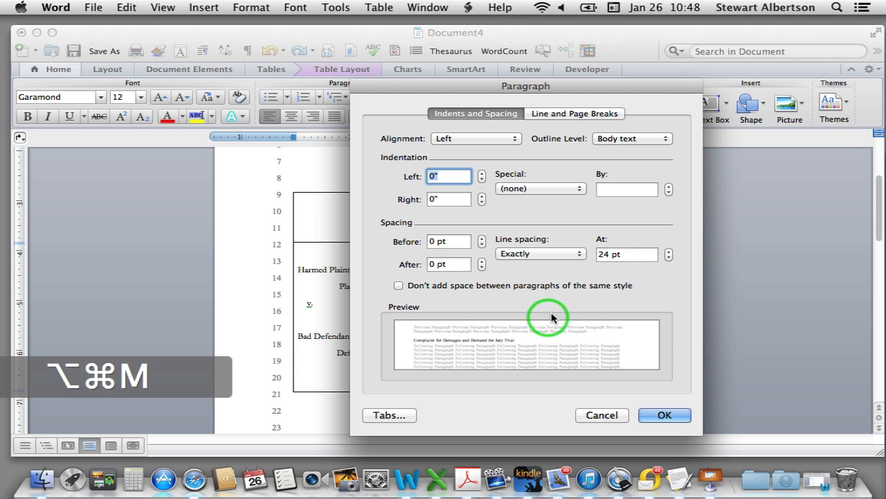
double_click(602, 253)
text(12)
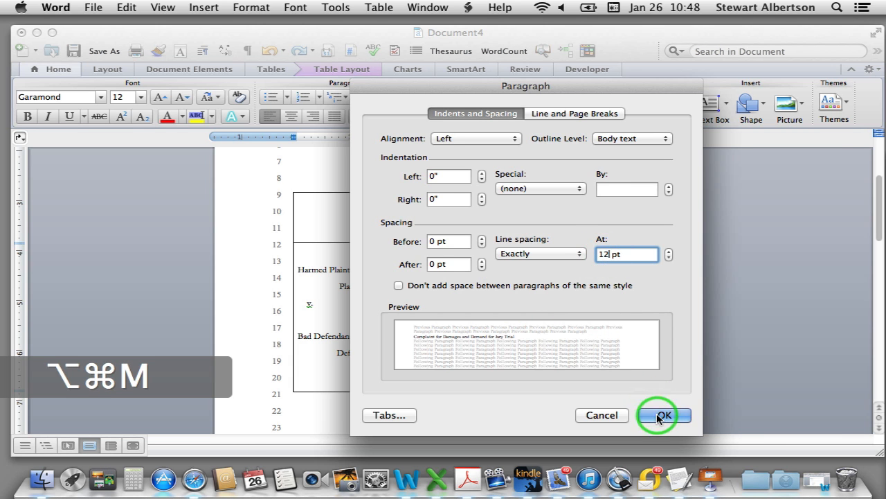
click(661, 416)
Insert a blank line between Case No: and the complaint title
click(458, 281)
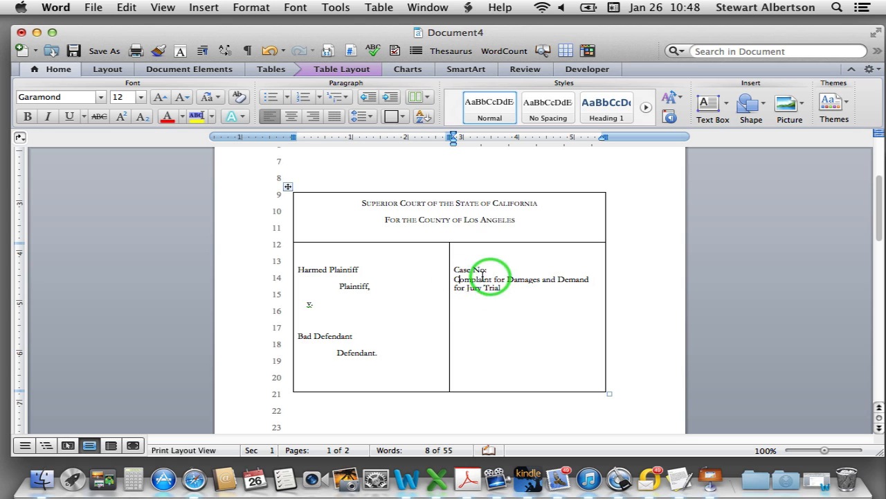
click(450, 282)
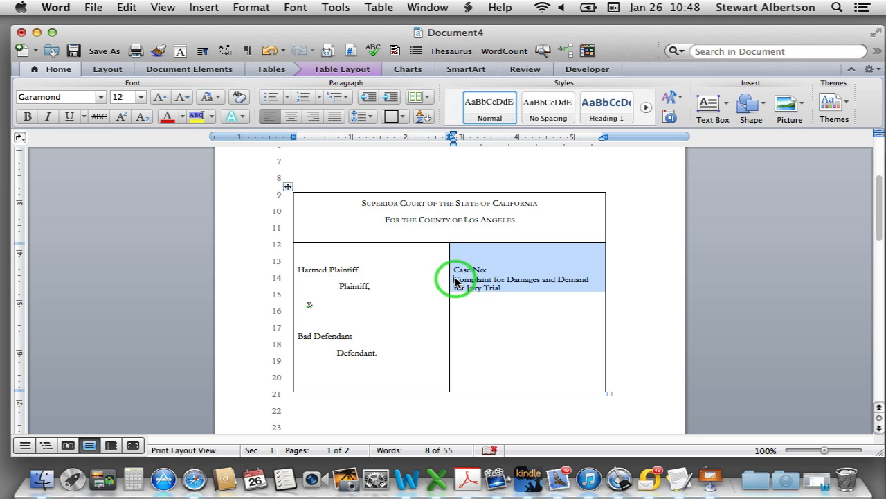
click(456, 280)
key(Return)
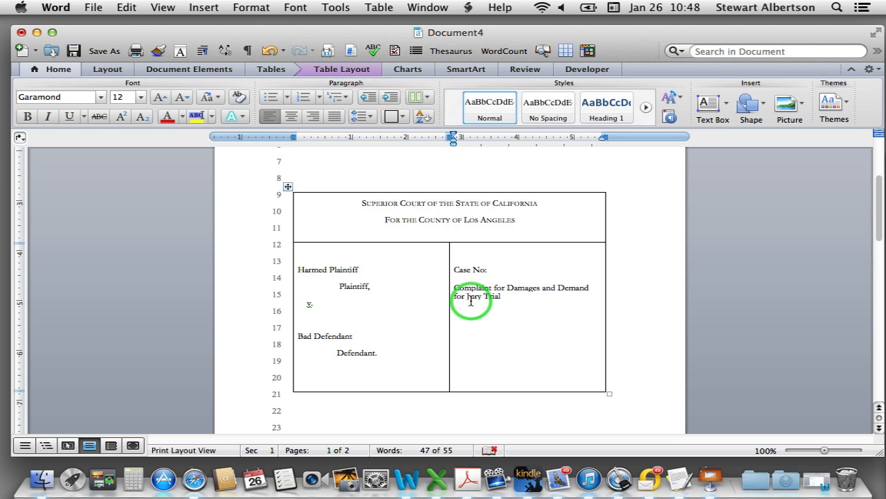
drag(503, 295, 453, 289)
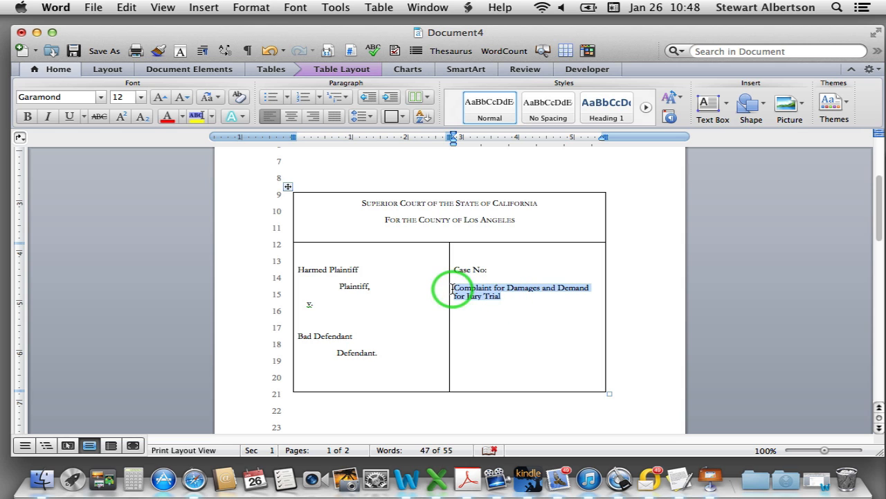
key(alt+super+m)
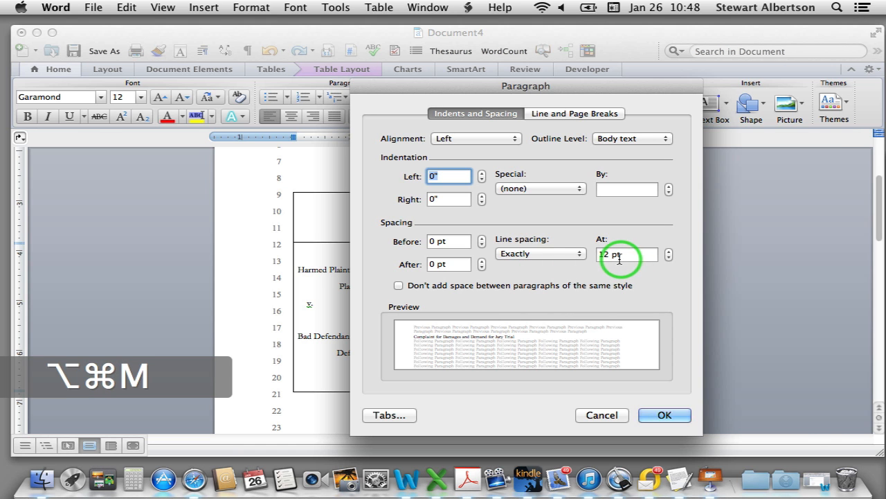
click(582, 255)
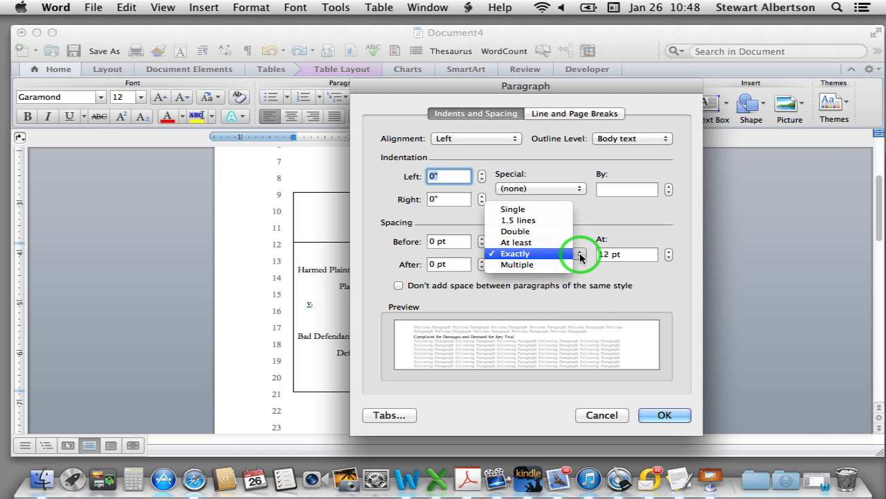
click(552, 209)
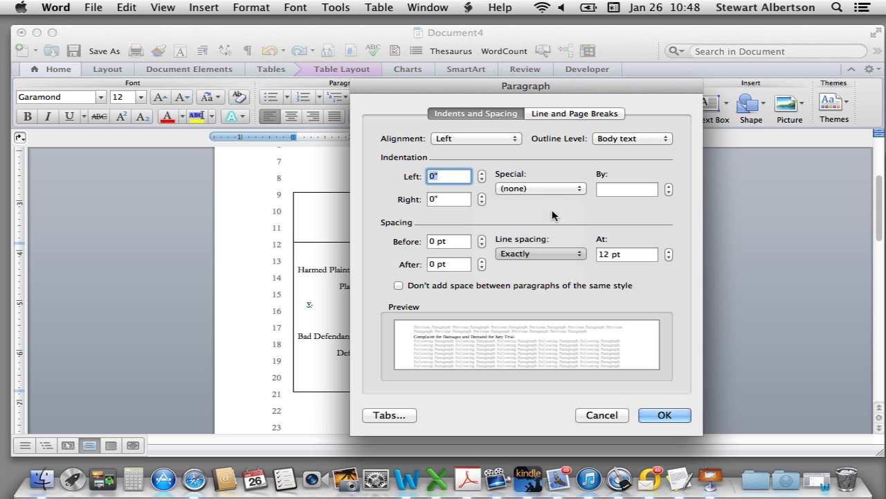
click(664, 415)
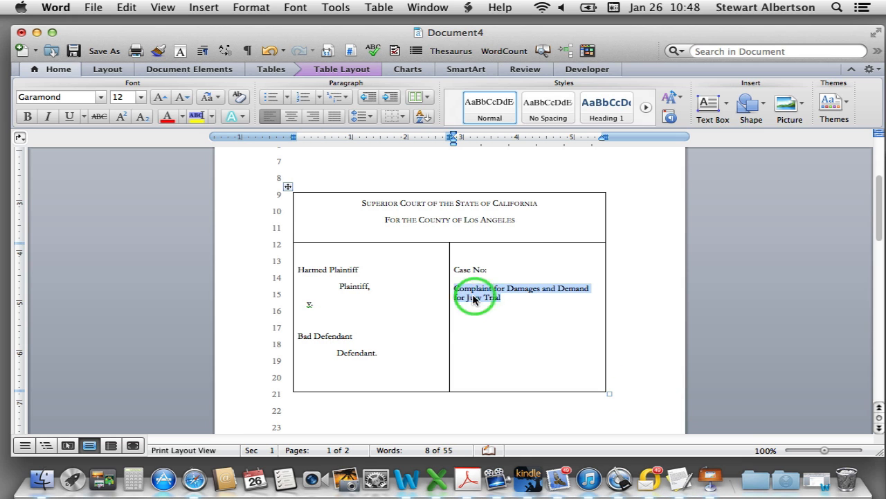
click(528, 337)
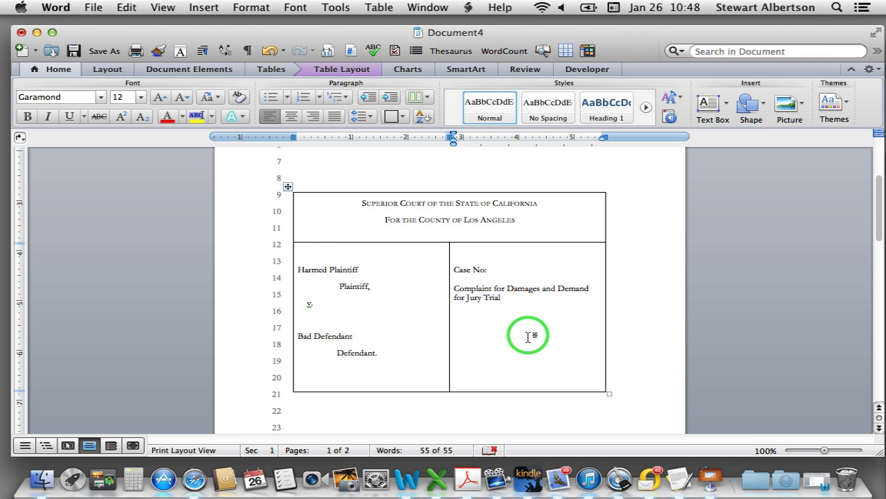
scroll(528, 337, down, 5)
scroll(528, 335, up, 5)
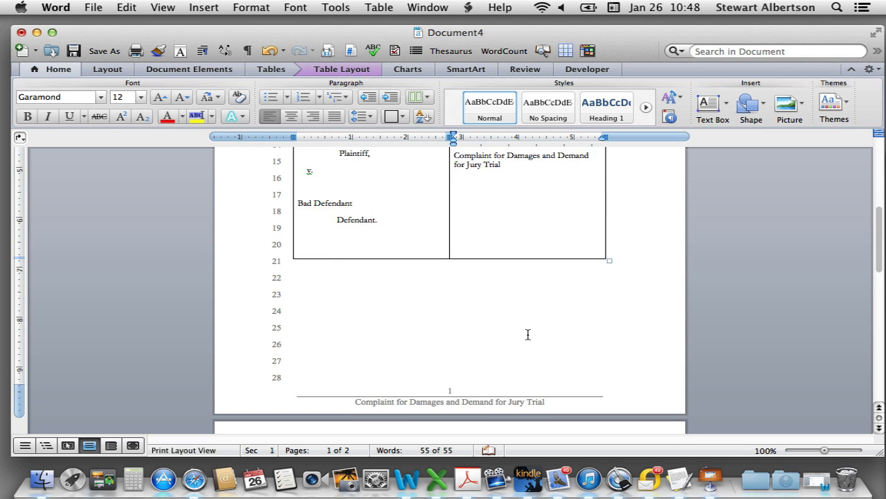
scroll(528, 337, up, 5)
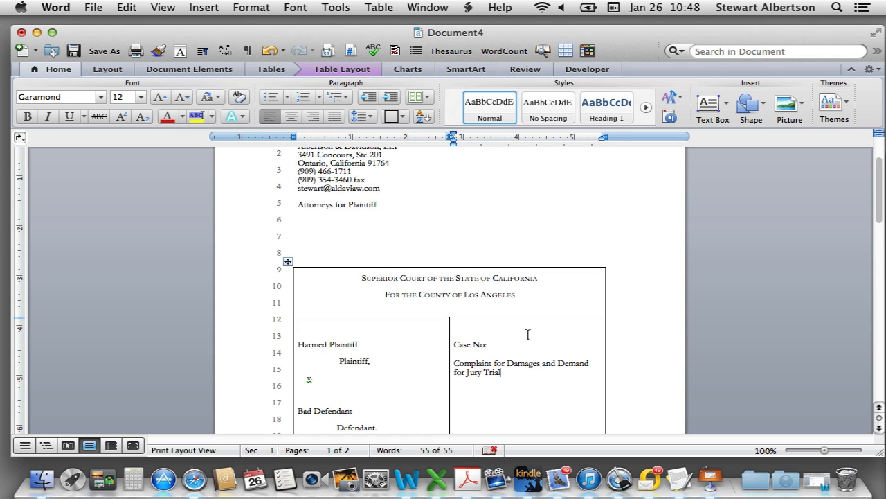
scroll(527, 334, down, 3)
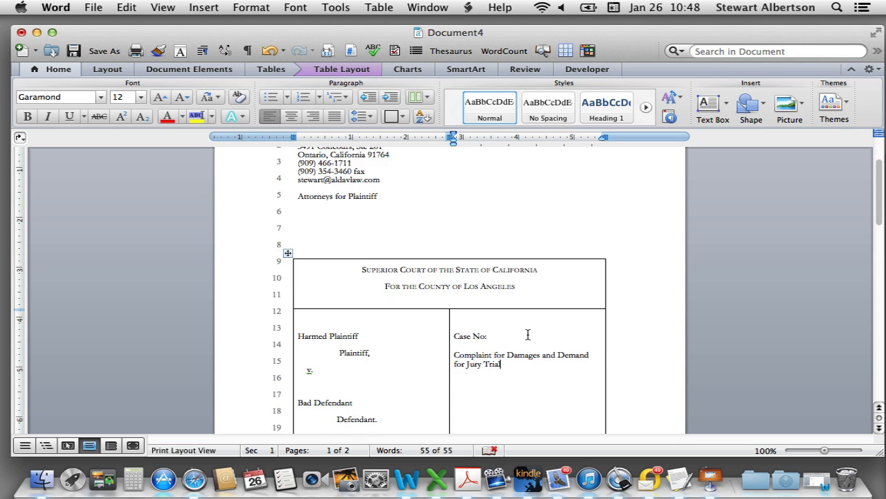
scroll(528, 335, down, 3)
scroll(528, 335, up, 3)
scroll(527, 334, down, 2)
scroll(511, 290, down, 1)
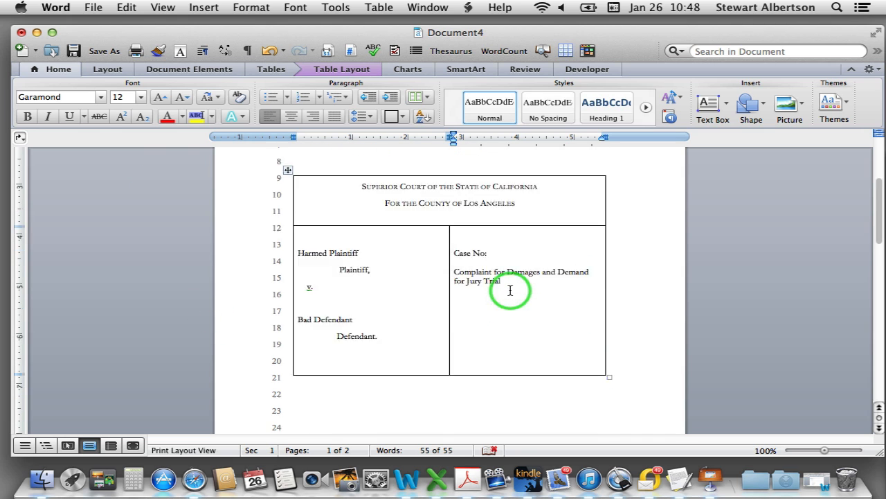
scroll(512, 297, down, 1)
scroll(512, 312, up, 3)
Remove the top, bottom, left and right borders from the court heading cell
click(332, 283)
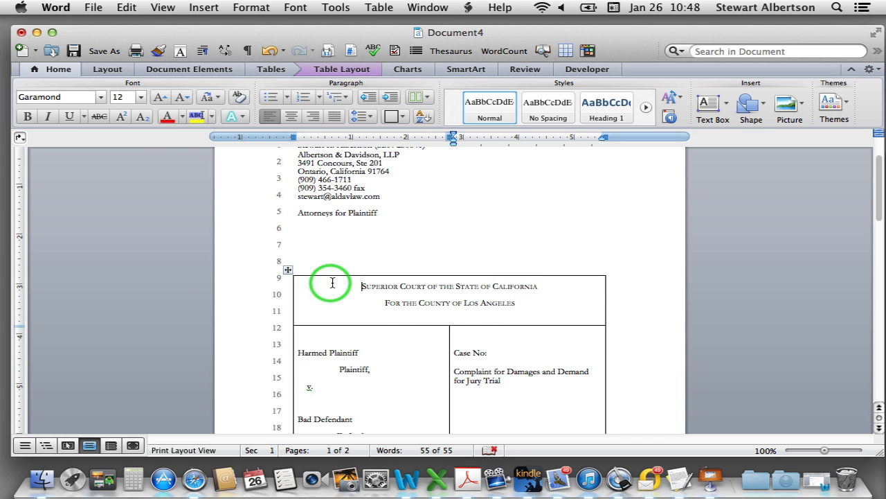
mouse_move(332, 283)
mouse_down()
mouse_move(594, 312)
mouse_move(527, 308)
mouse_up()
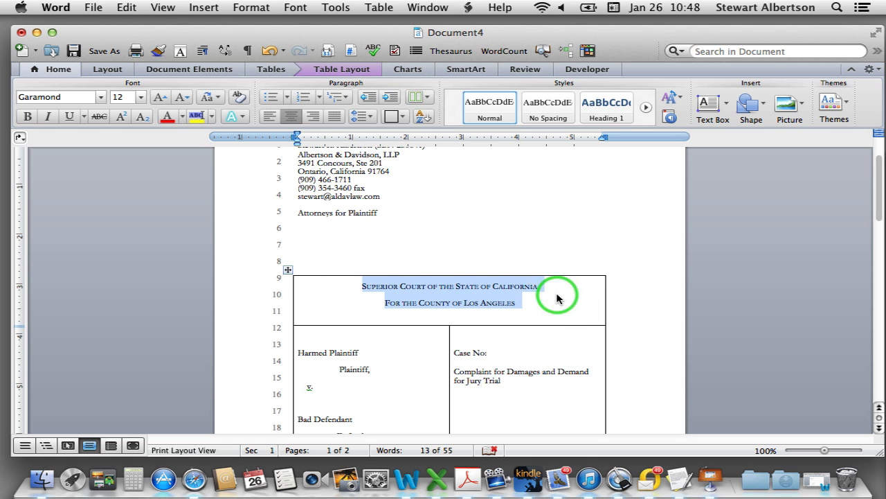
right_click(460, 294)
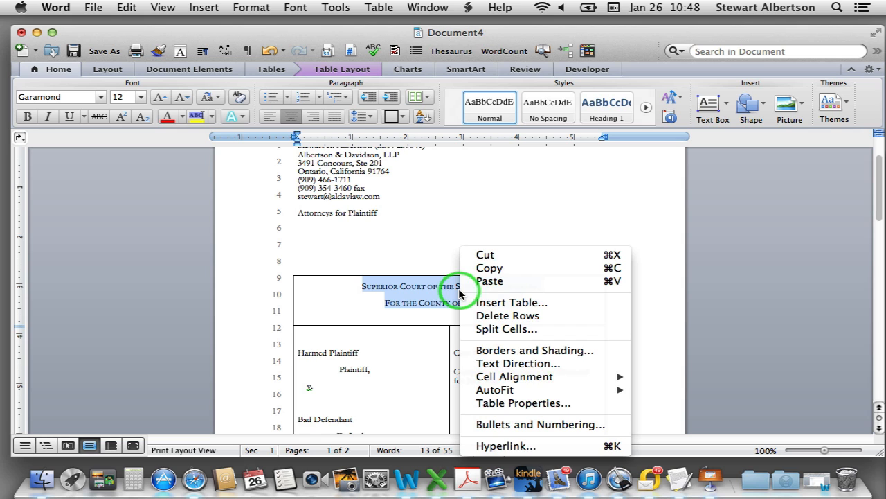
click(509, 351)
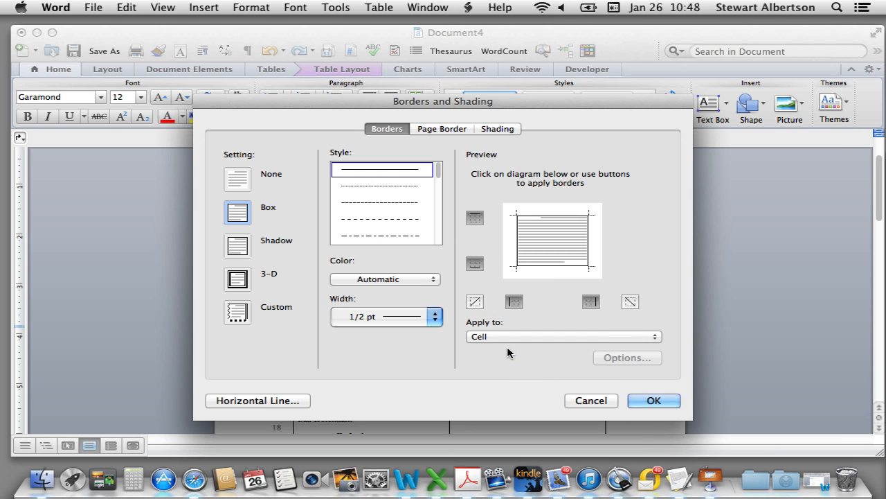
click(237, 313)
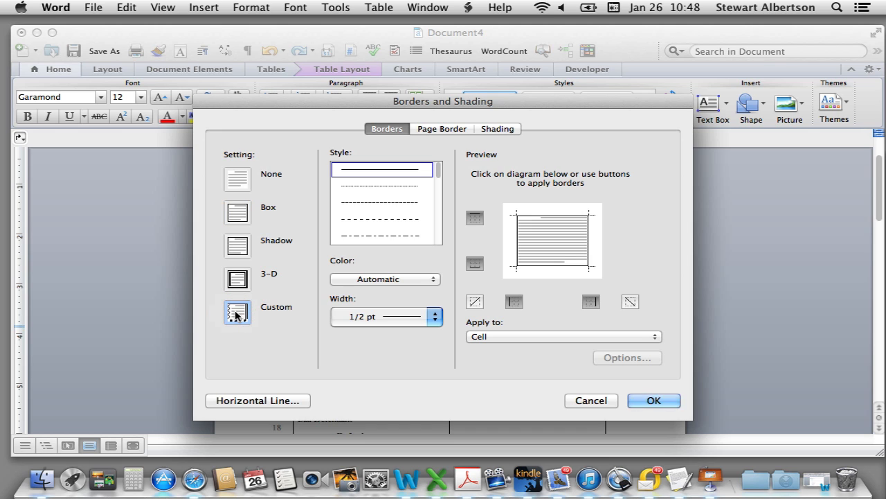
click(474, 219)
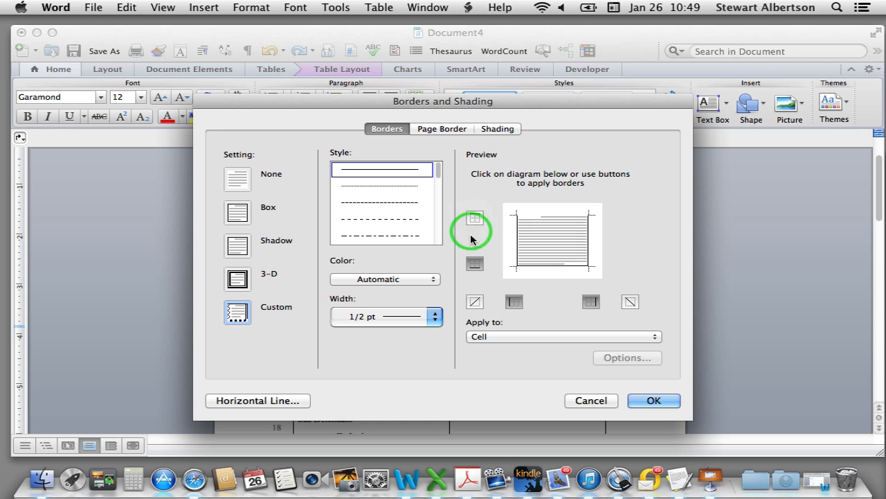
click(471, 266)
click(514, 302)
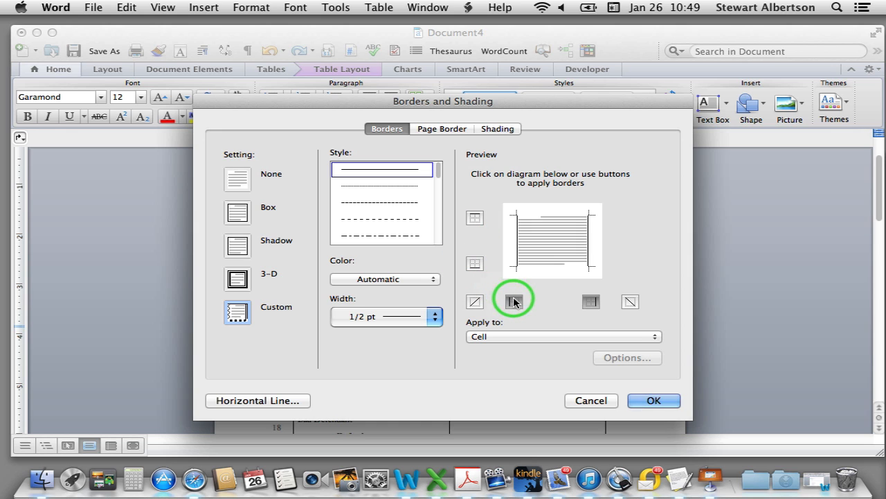
click(592, 301)
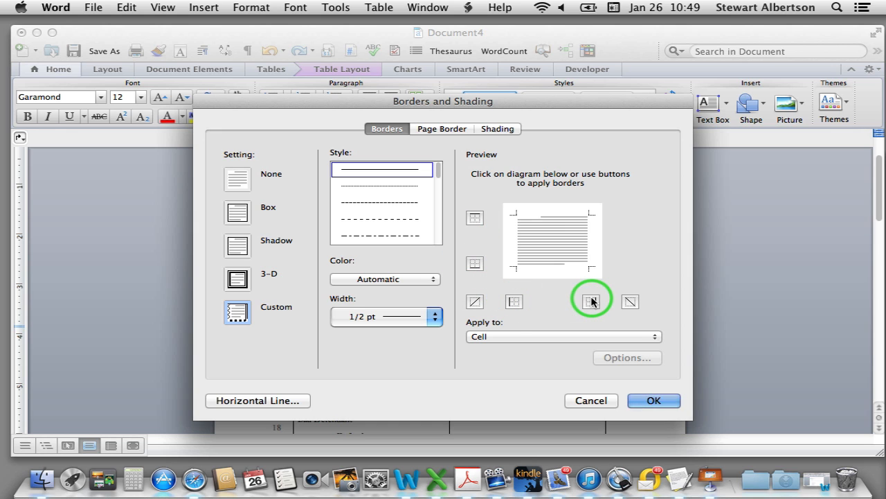
click(653, 399)
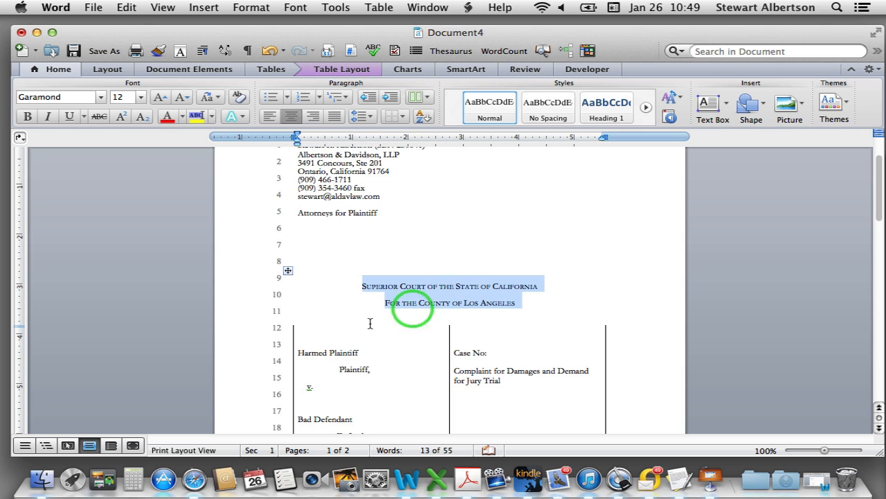
click(370, 325)
scroll(409, 312, down, 4)
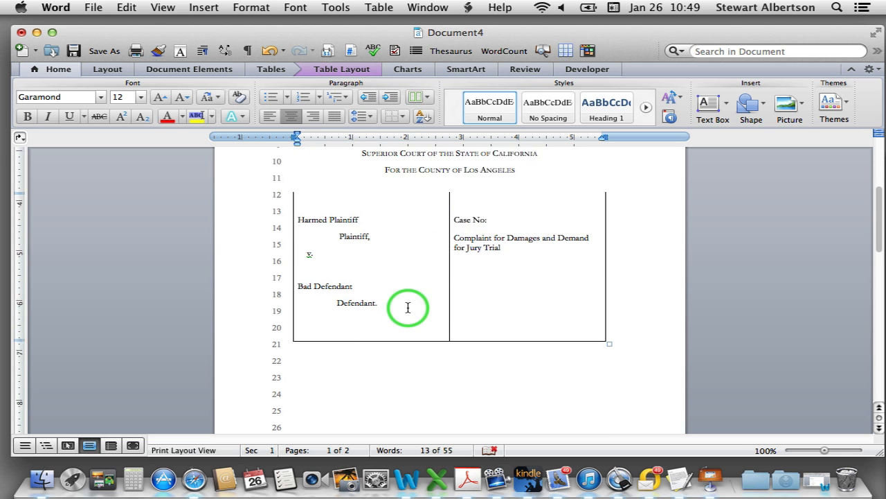
scroll(408, 304, up, 1)
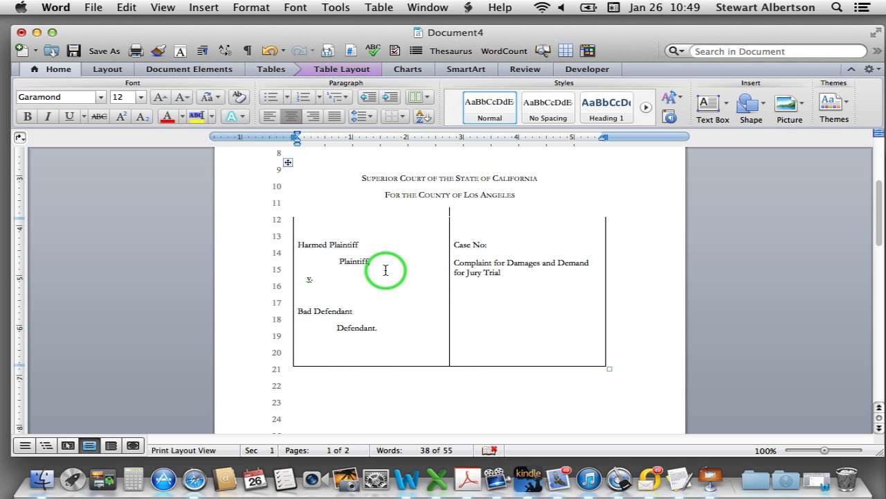
Turn off the left border of the Plaintiff/Defendant cell in Borders and Shading
click(294, 251)
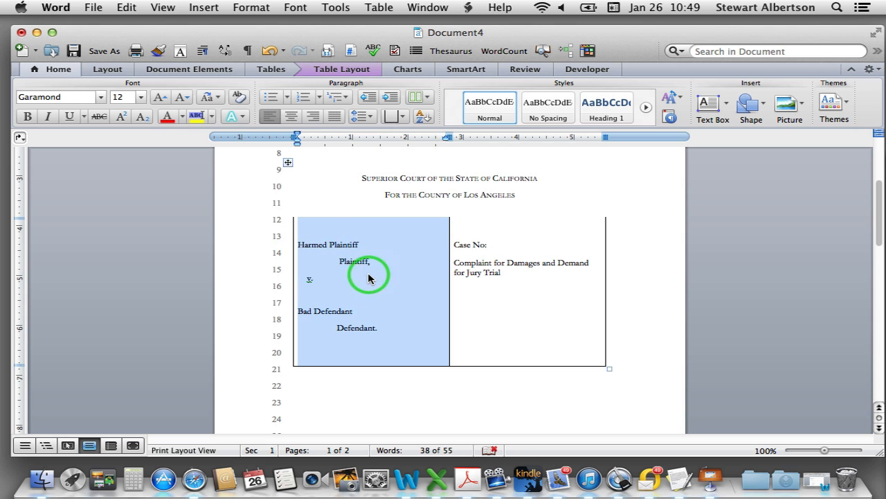
right_click(382, 268)
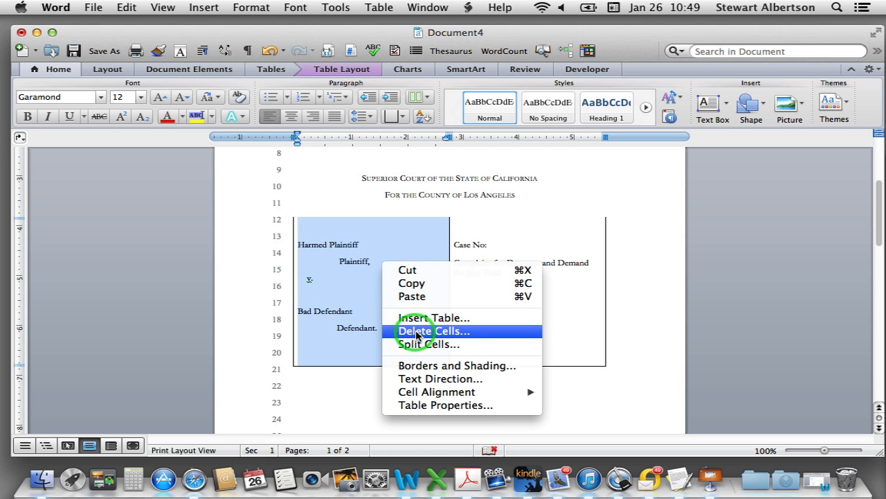
click(422, 369)
click(482, 266)
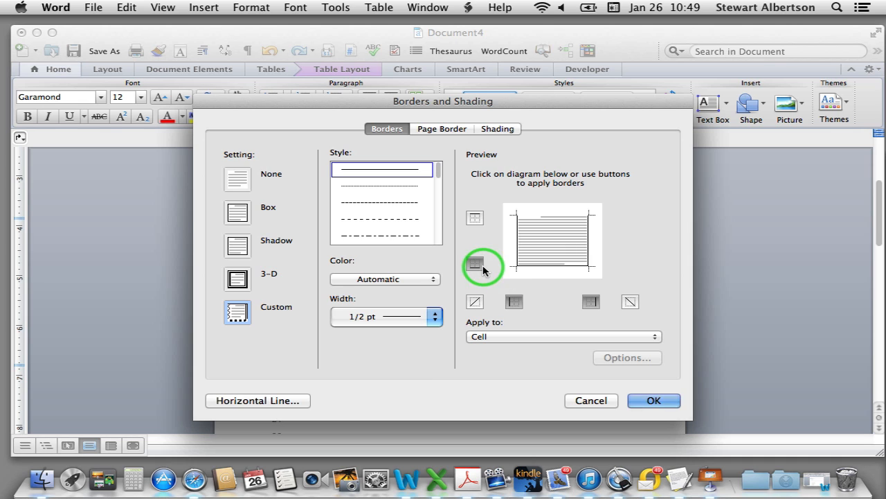
click(513, 303)
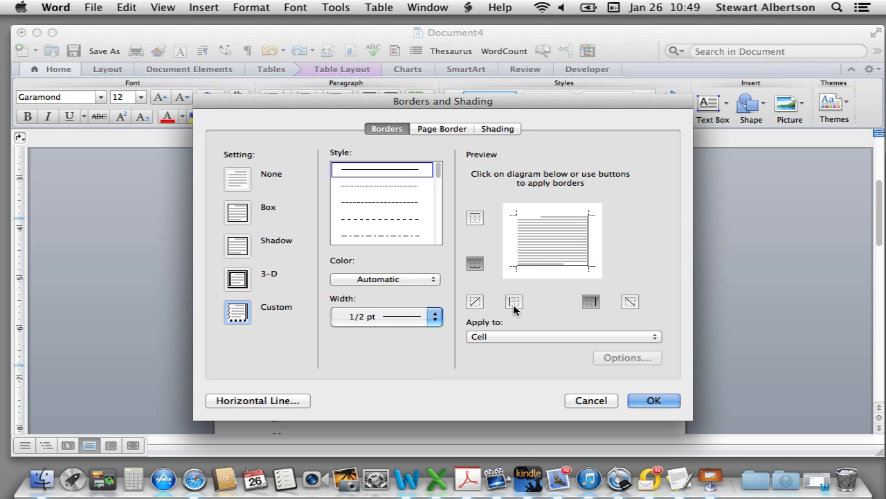
click(653, 401)
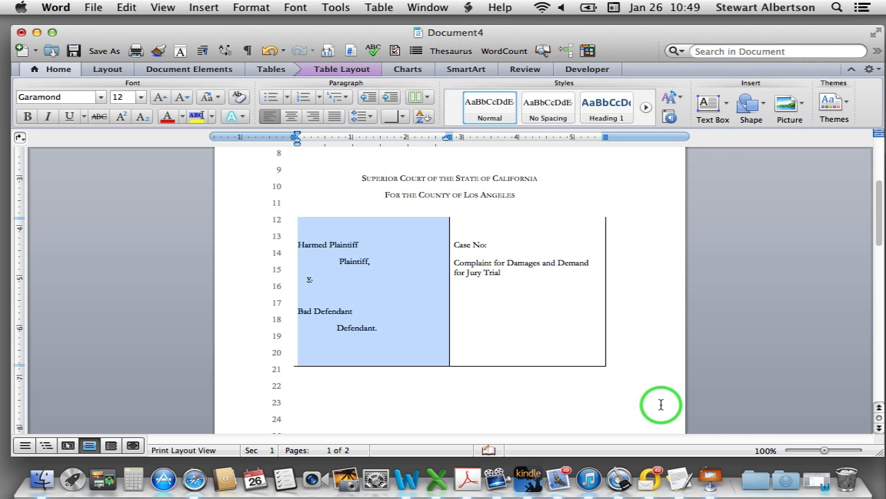
click(481, 305)
Turn off the Case No cell's right and bottom borders in Borders and Shading
drag(466, 229, 503, 320)
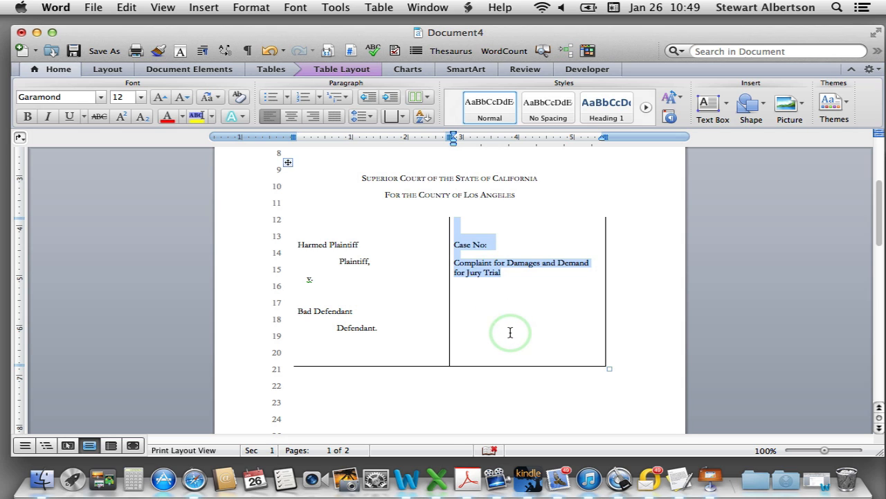
right_click(478, 250)
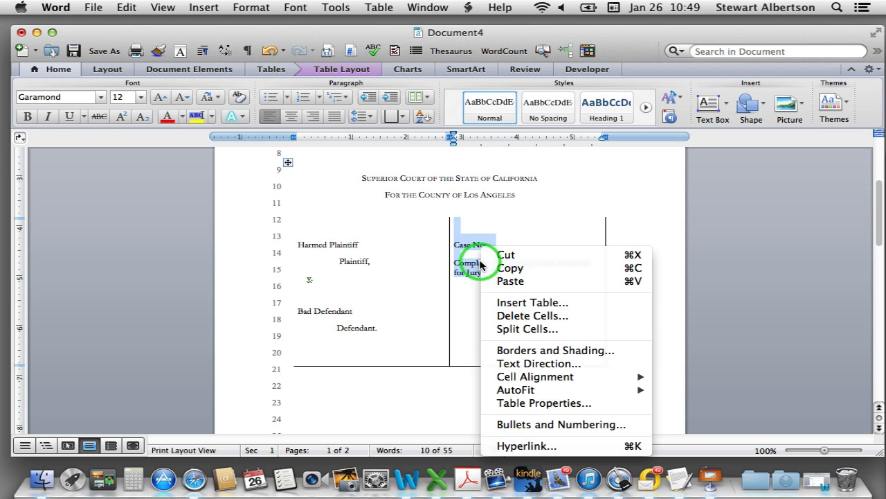
click(539, 352)
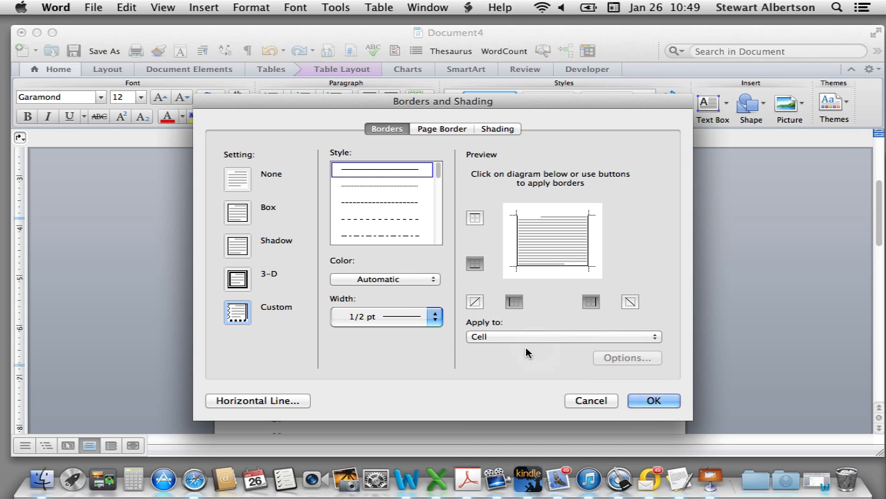
click(592, 303)
click(475, 263)
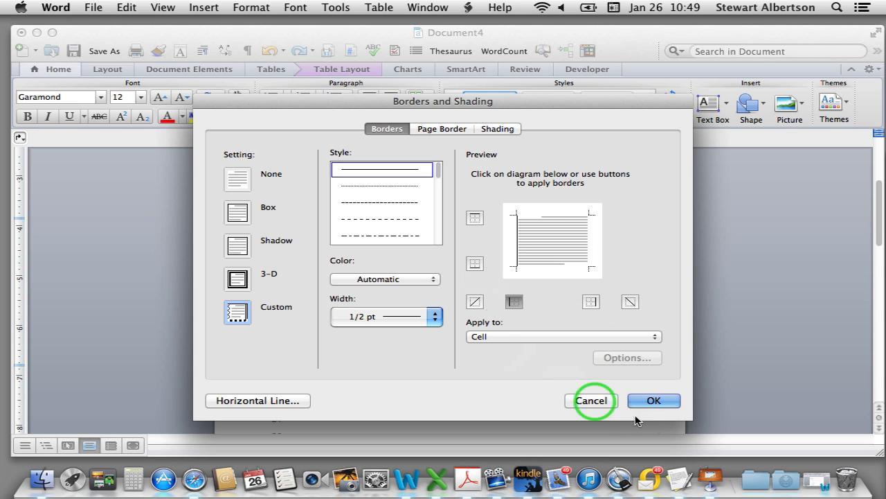
click(651, 408)
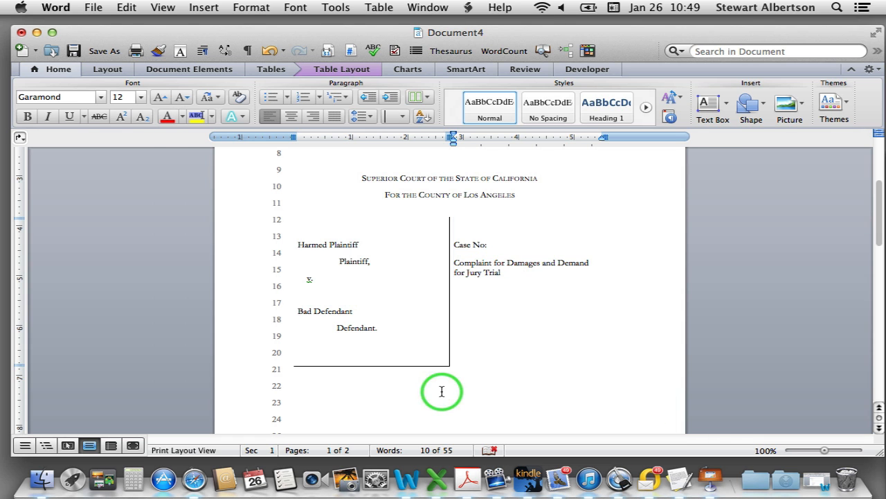
Return to the top of page 1 and enter editing mode in the page header
scroll(497, 292, up, 5)
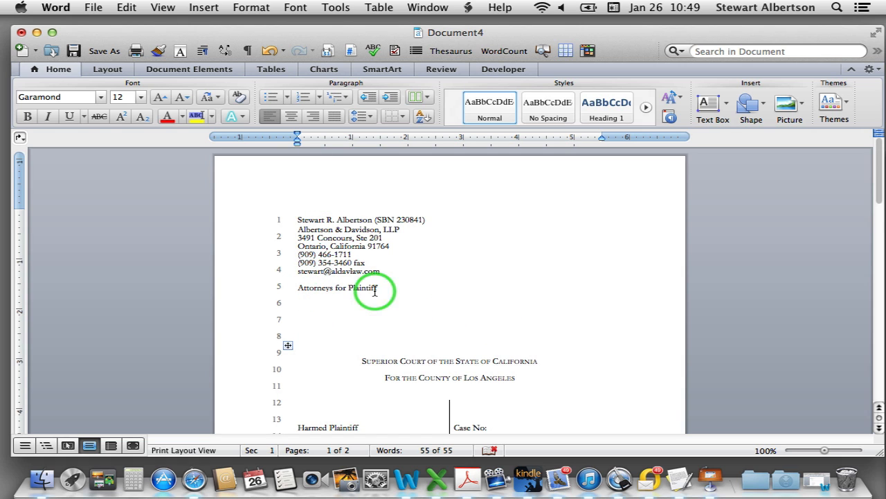
scroll(403, 355, down, 3)
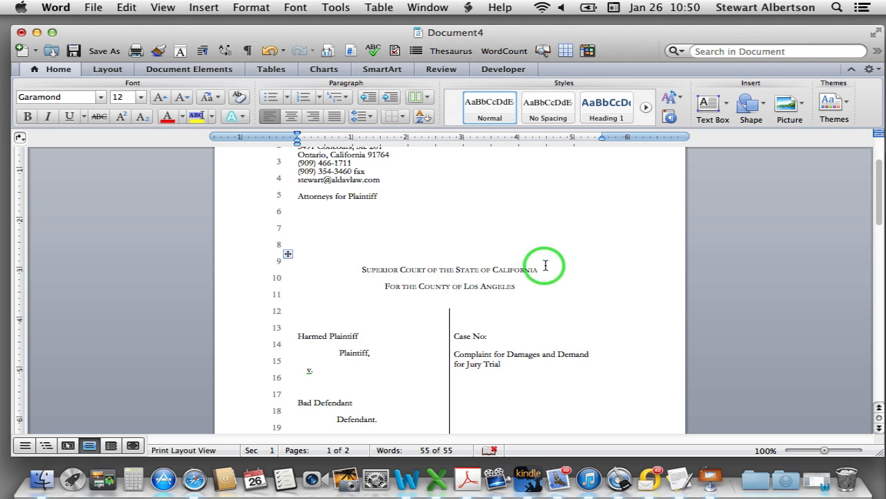
scroll(518, 377, up, 3)
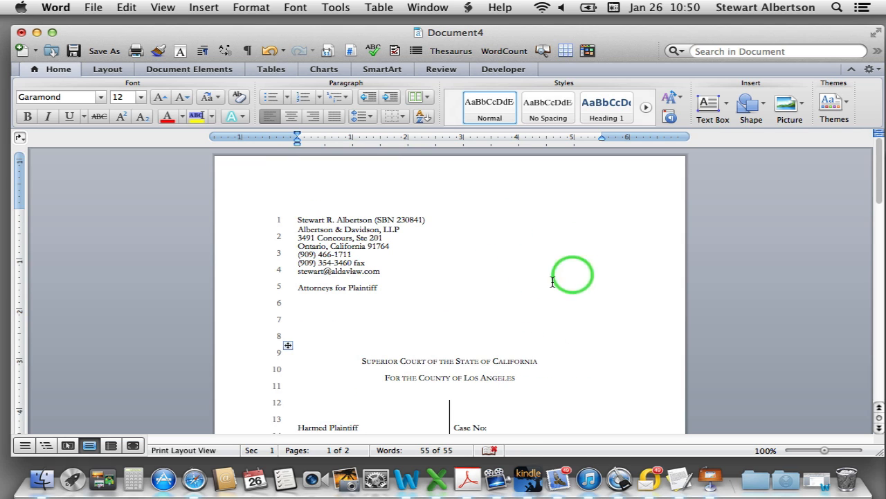
scroll(572, 318, down, 6)
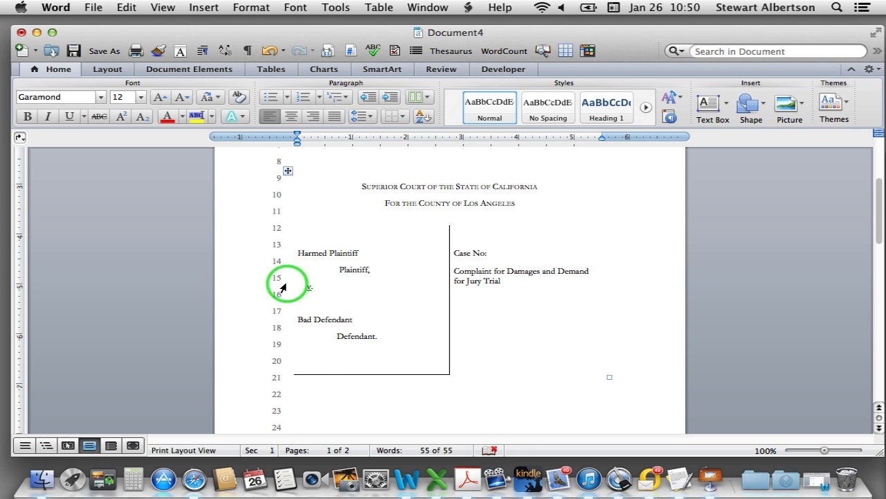
scroll(292, 307, up, 6)
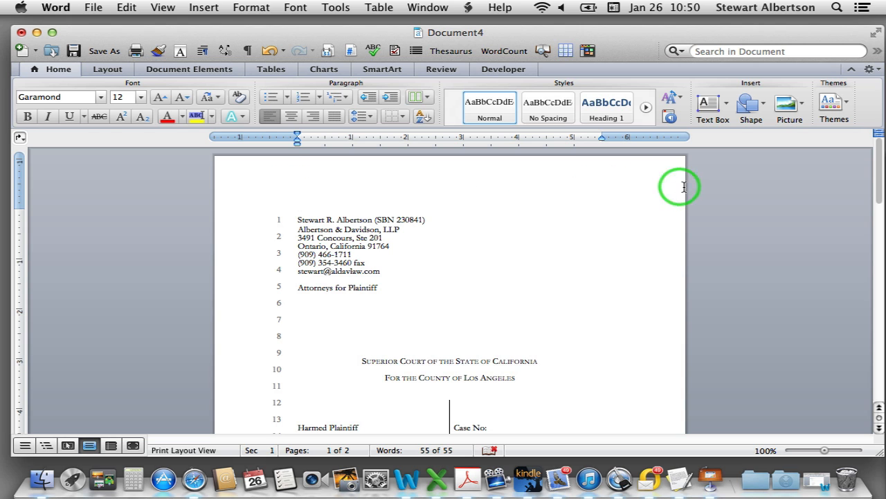
scroll(451, 277, down, 5)
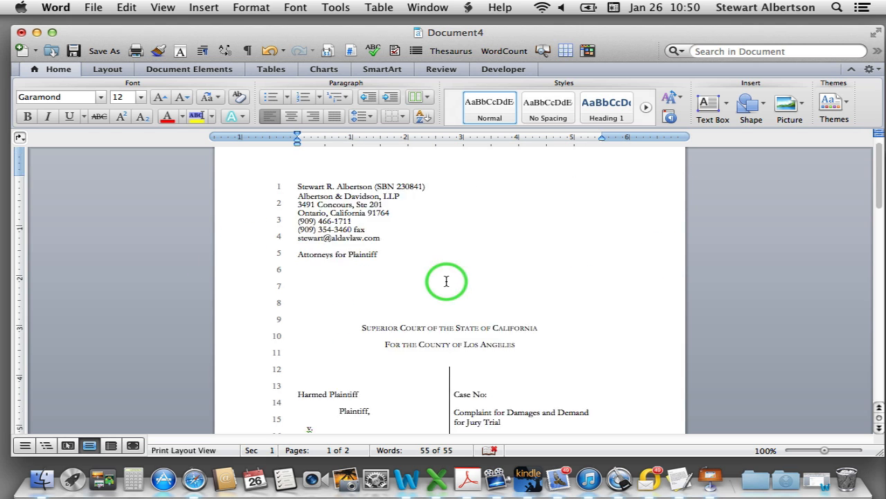
scroll(444, 287, down, 11)
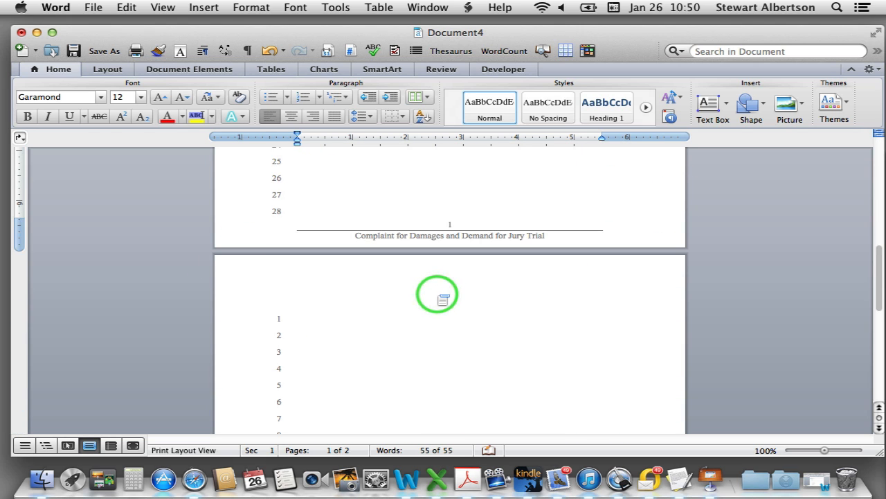
scroll(435, 293, up, 10)
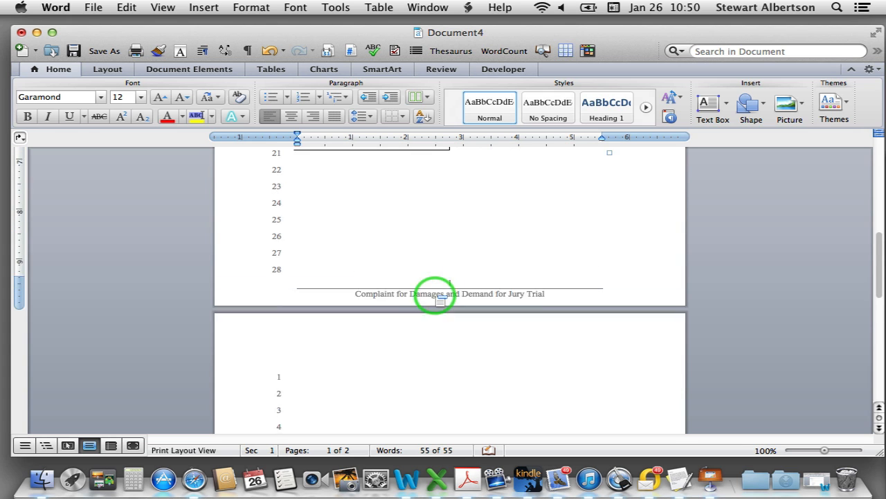
scroll(435, 295, up, 4)
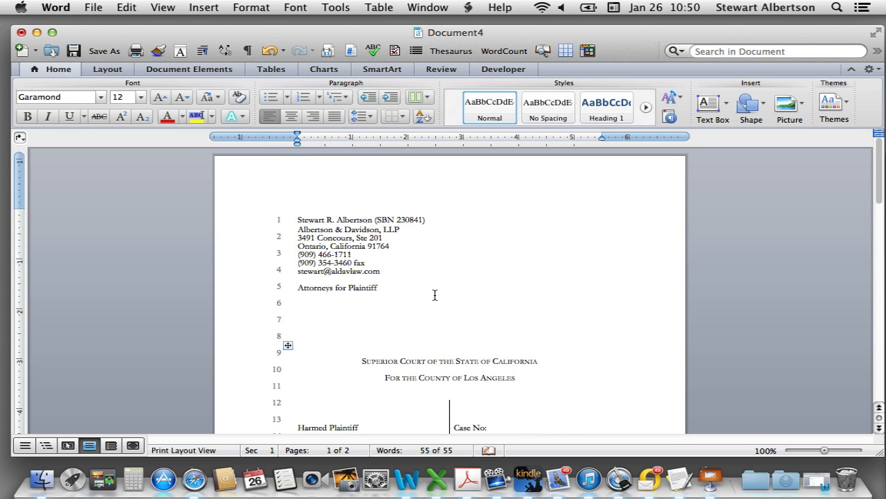
scroll(435, 295, down, 4)
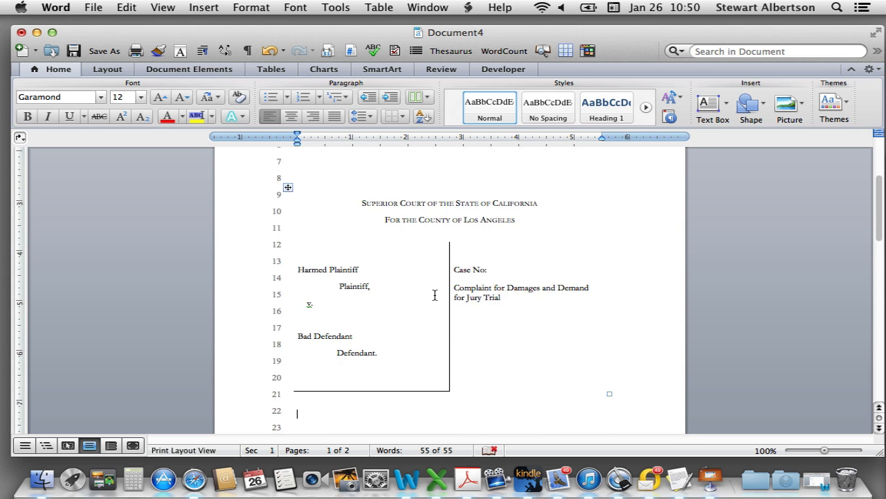
scroll(435, 295, up, 5)
scroll(435, 295, down, 8)
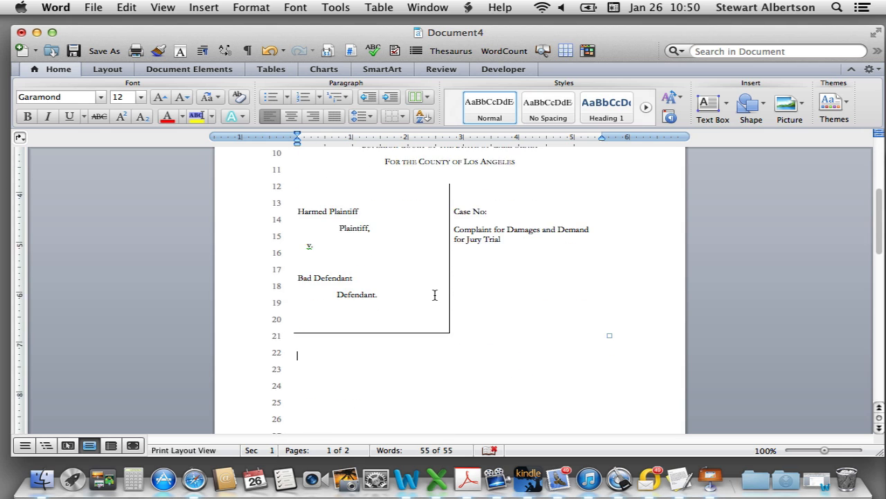
scroll(435, 295, up, 5)
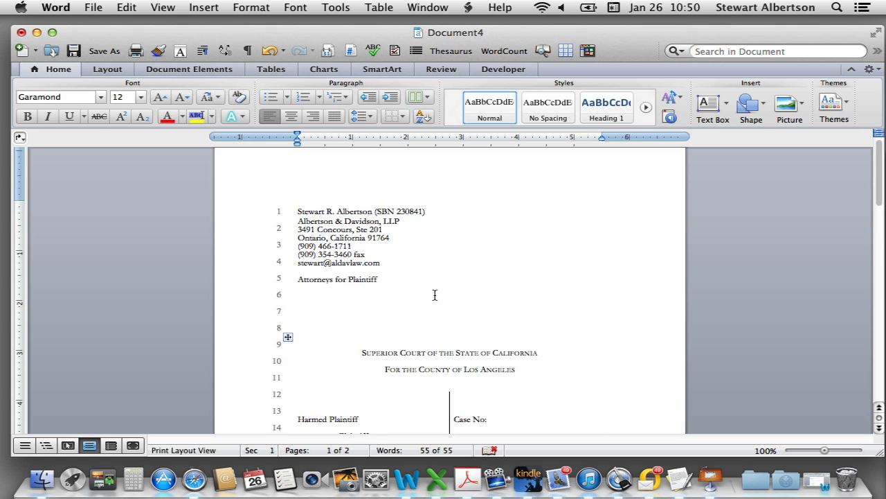
scroll(435, 295, down, 5)
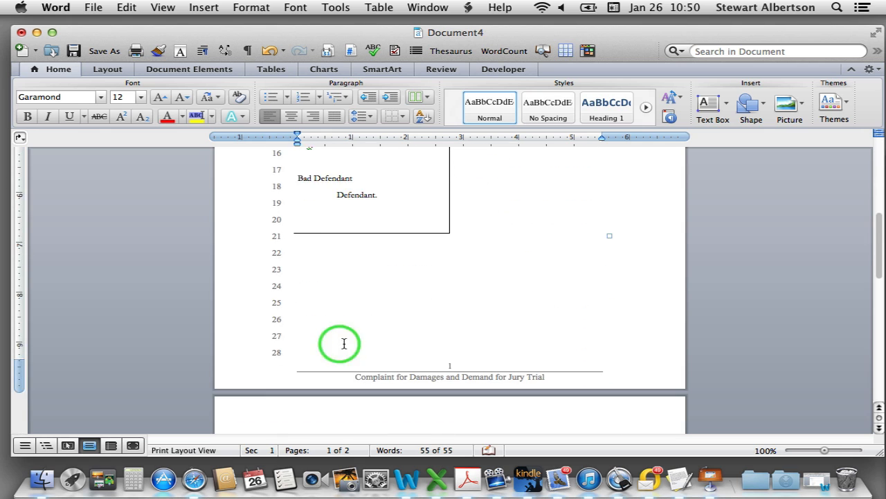
scroll(498, 242, up, 3)
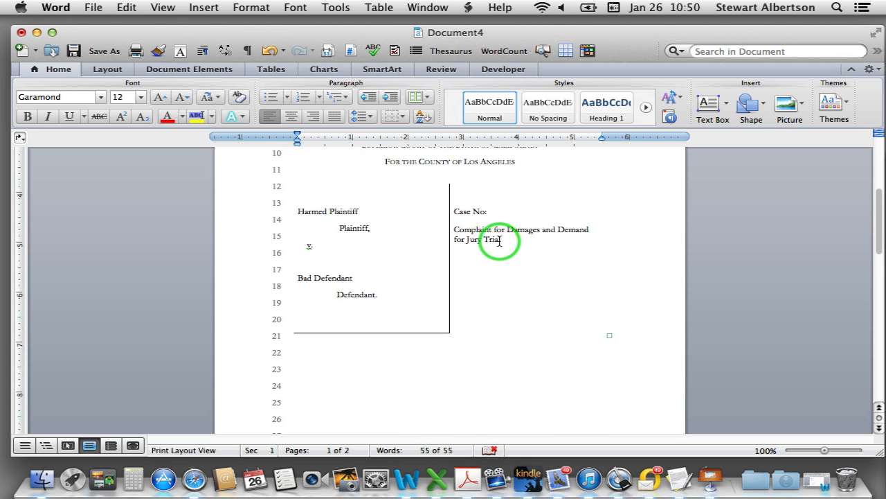
scroll(499, 242, up, 4)
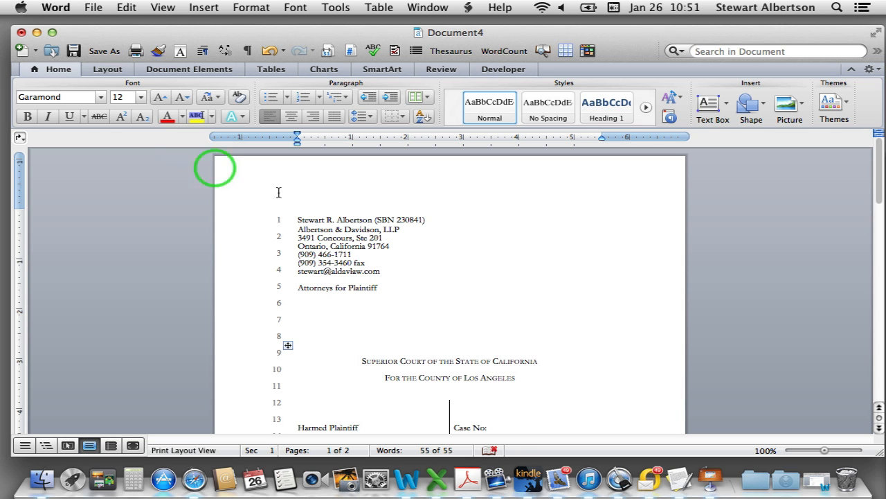
scroll(317, 211, down, 15)
scroll(316, 211, up, 15)
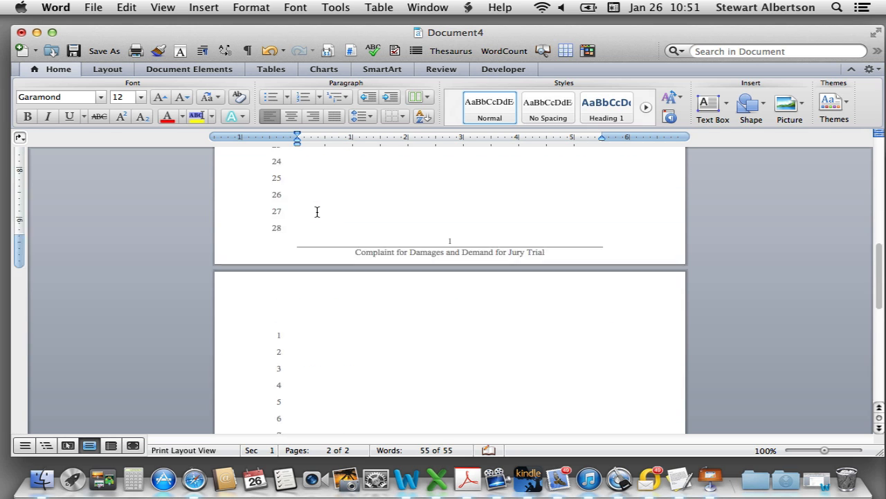
scroll(316, 212, down, 5)
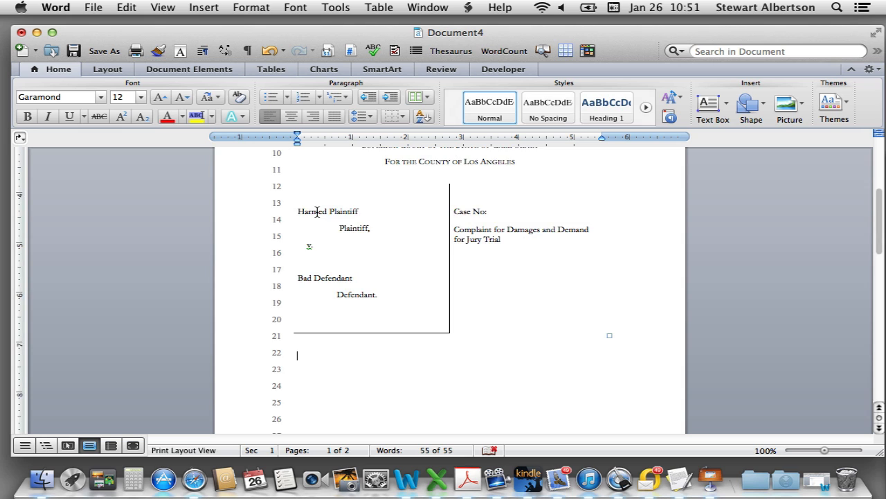
scroll(317, 211, up, 1)
click(317, 213)
scroll(318, 213, up, 4)
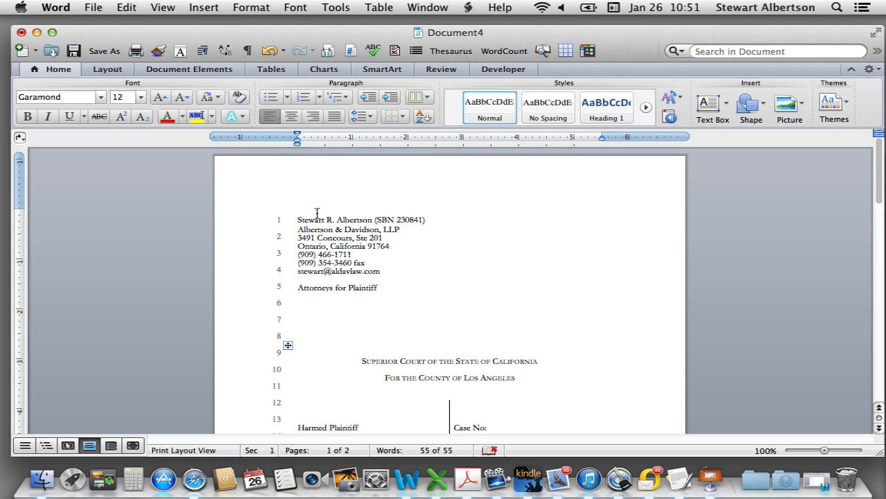
click(379, 258)
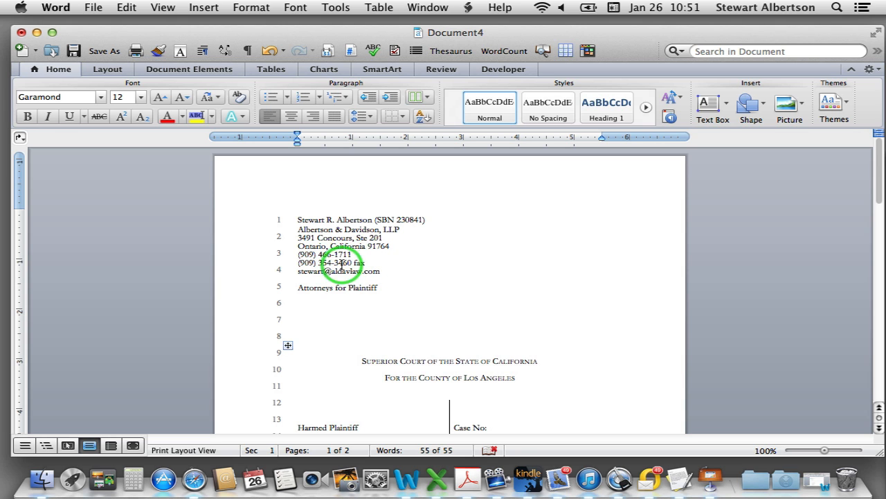
scroll(380, 255, down, 3)
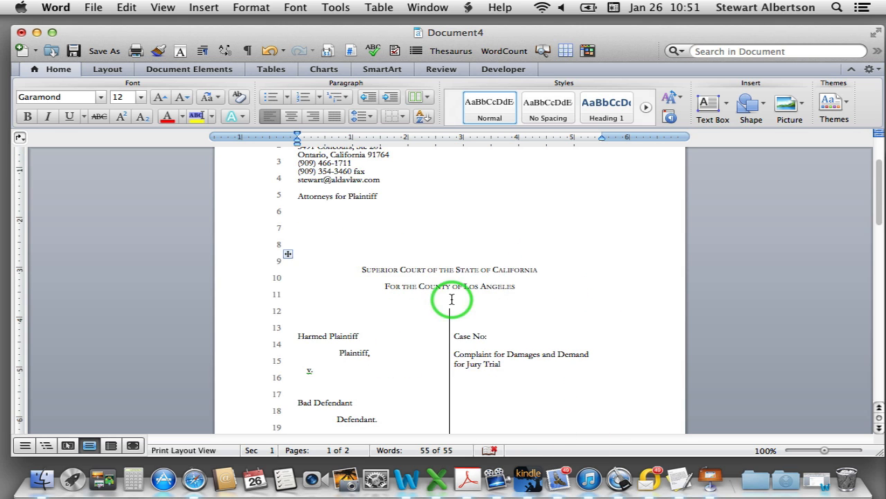
scroll(457, 298, down, 4)
scroll(464, 298, up, 5)
scroll(249, 252, up, 2)
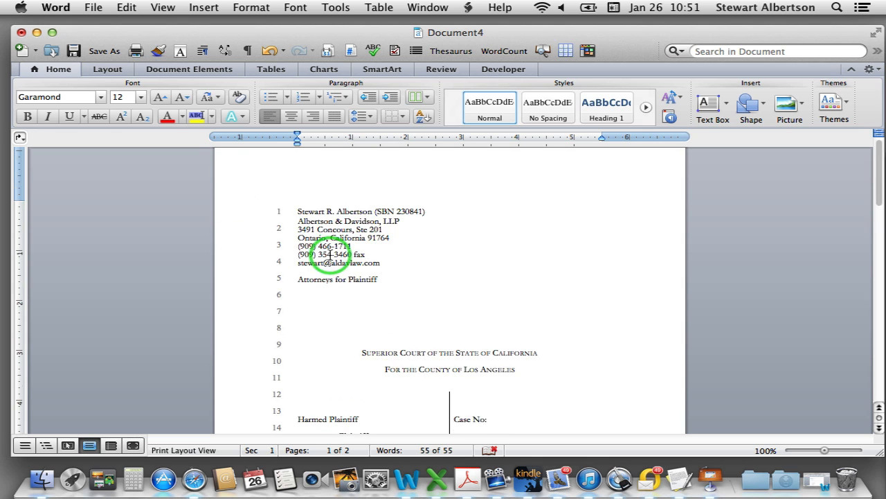
double_click(325, 178)
Change the exact line spacing of all header line numbers from 24 pt to 18 pt
click(274, 257)
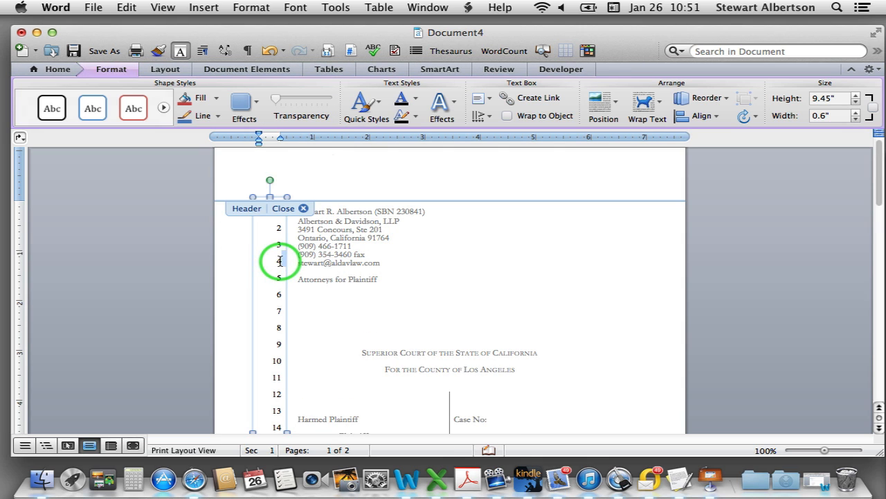
click(278, 262)
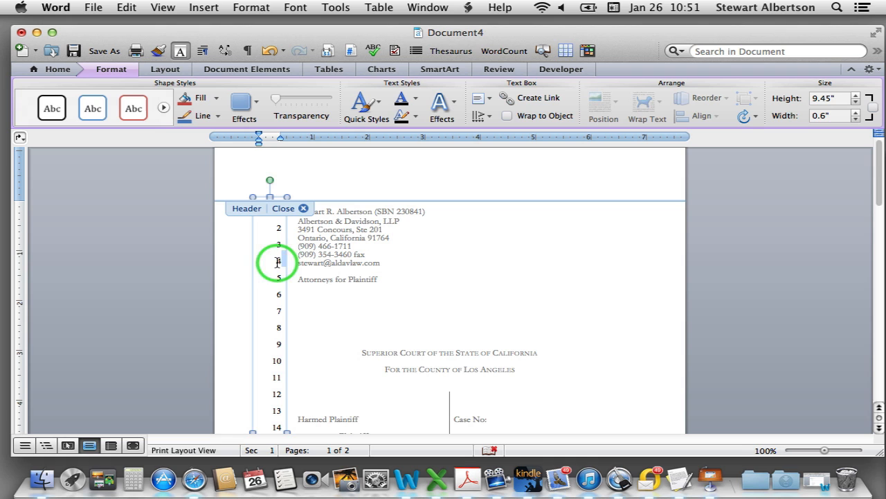
key(super+a)
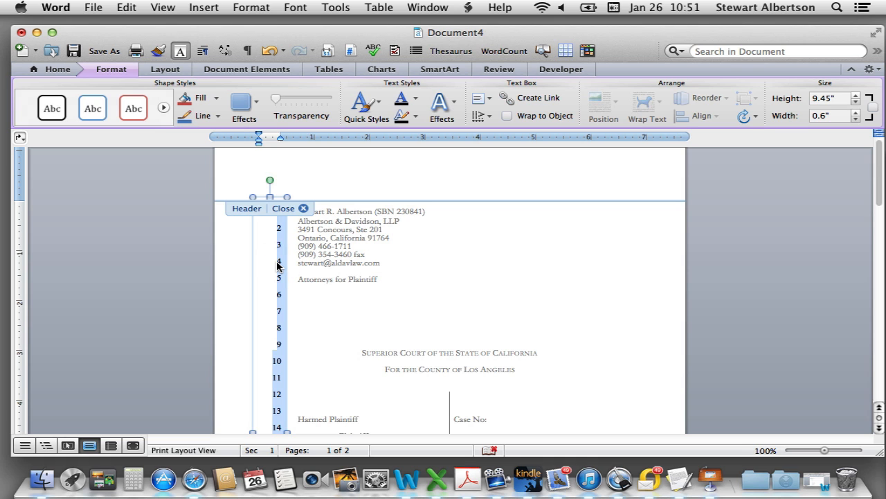
key(alt+super+m)
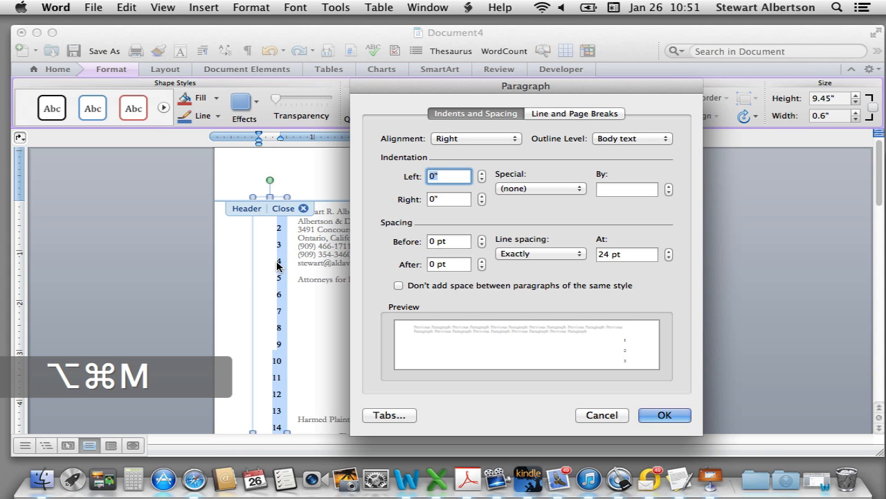
double_click(604, 255)
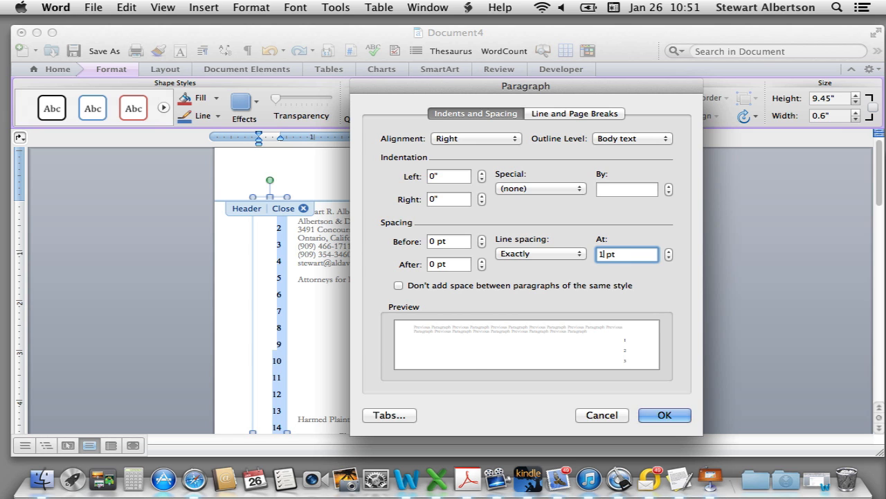
text(8)
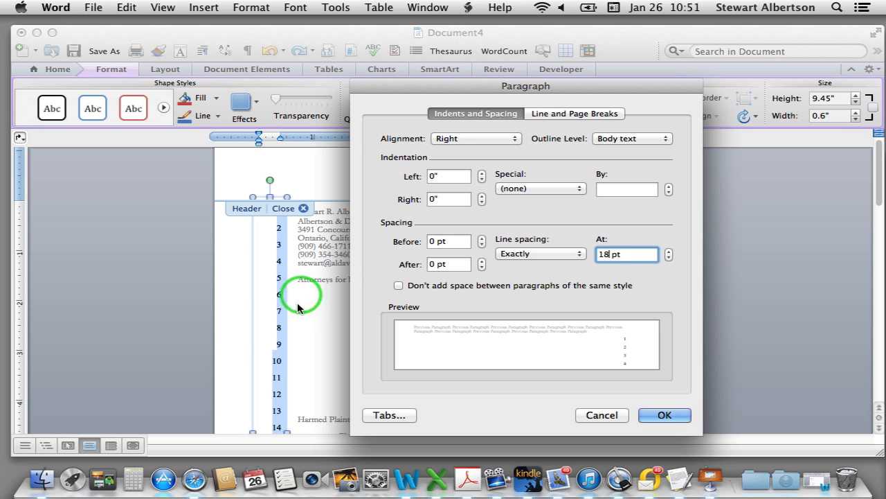
click(664, 415)
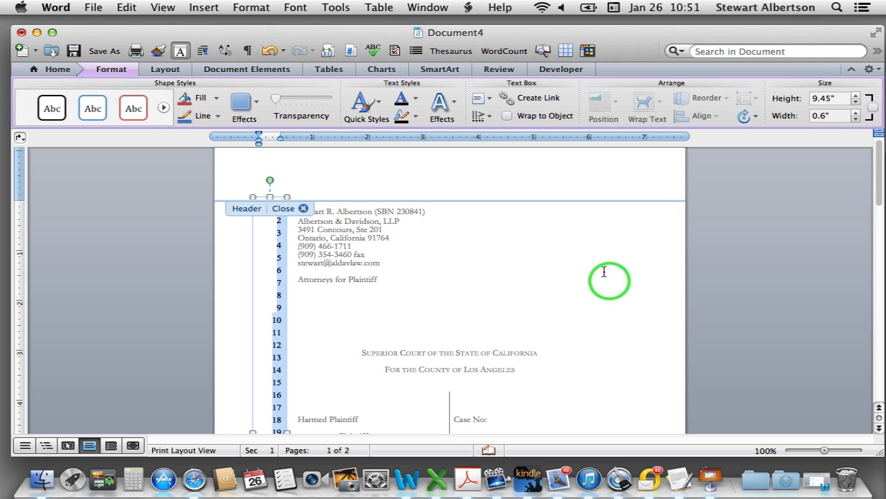
Extend the margin line numbers below 28 toward the footer, then close header and footer editing
scroll(409, 424, down, 8)
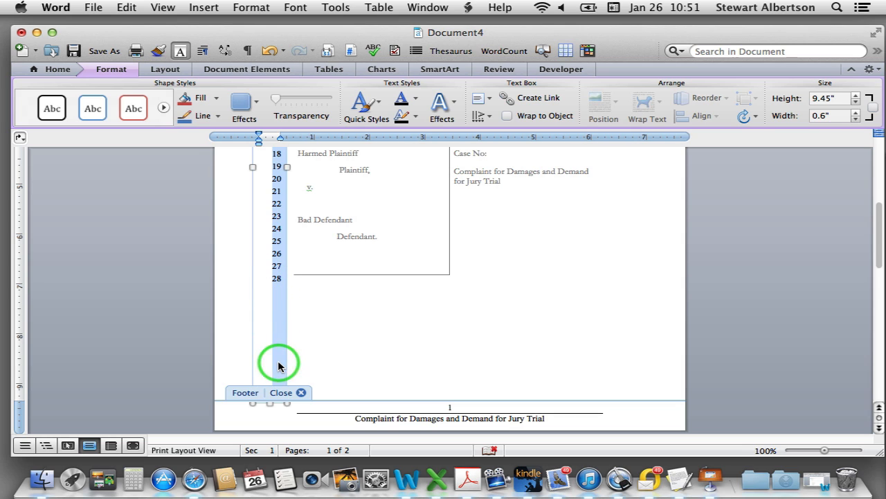
click(280, 281)
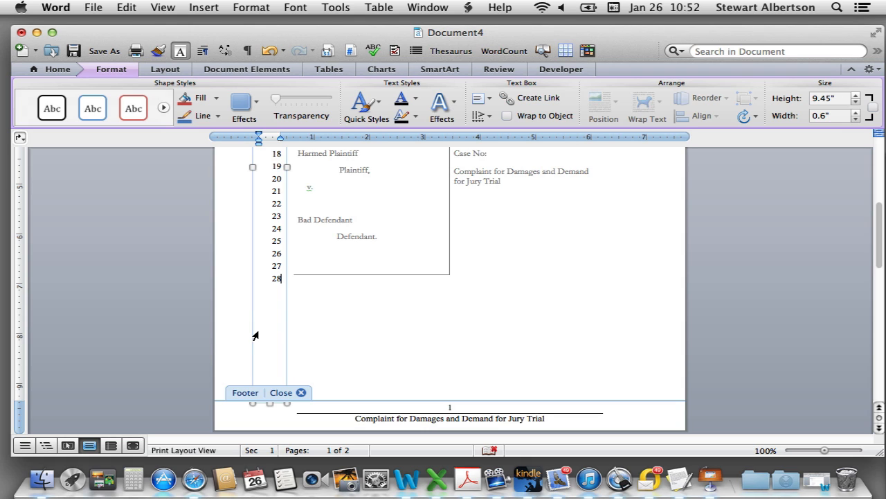
key(shift+Return)
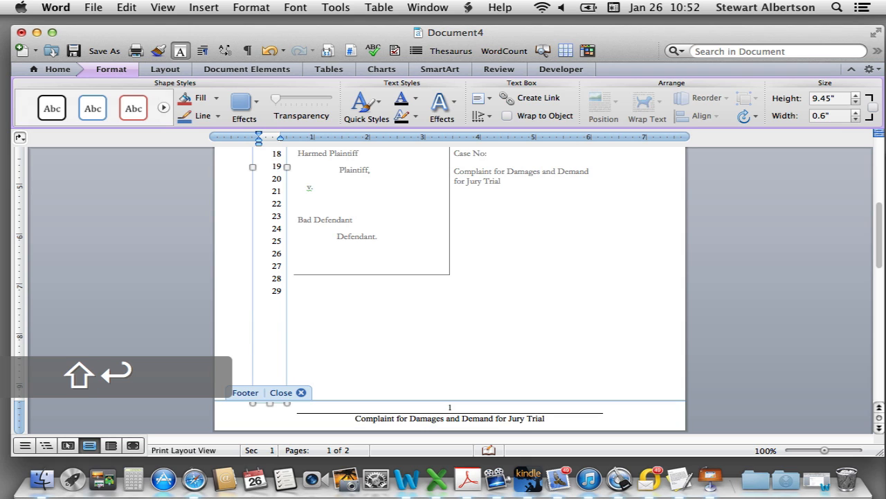
text(30)
key(shift+Return)
text(31)
key(shift+Return)
text(33)
key(shift+Return)
text(34)
key(shift+Return)
click(298, 392)
Set the left caption cell's plaintiff and defendant text to exactly 18 pt line spacing
scroll(396, 284, up, 10)
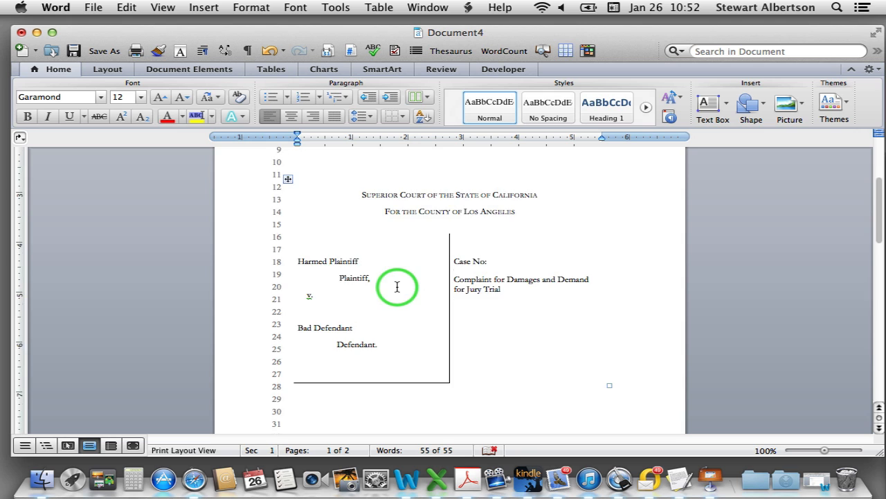
scroll(397, 289, down, 10)
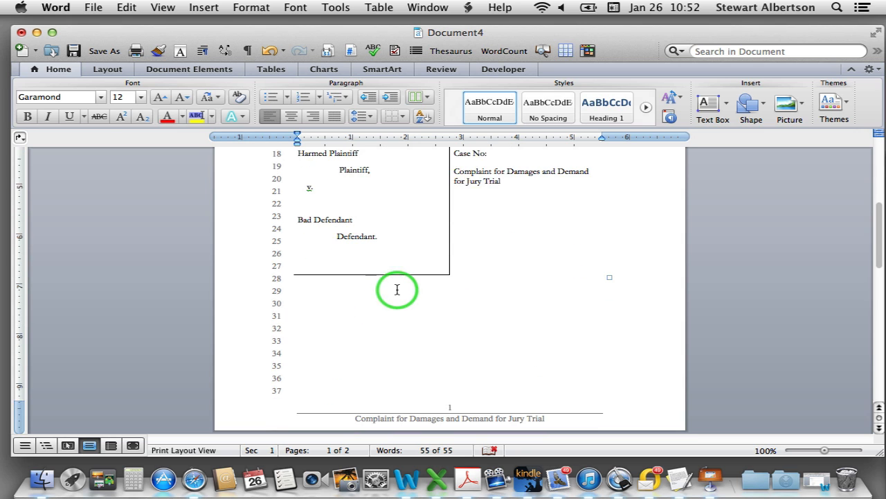
scroll(396, 289, down, 2)
scroll(397, 289, up, 5)
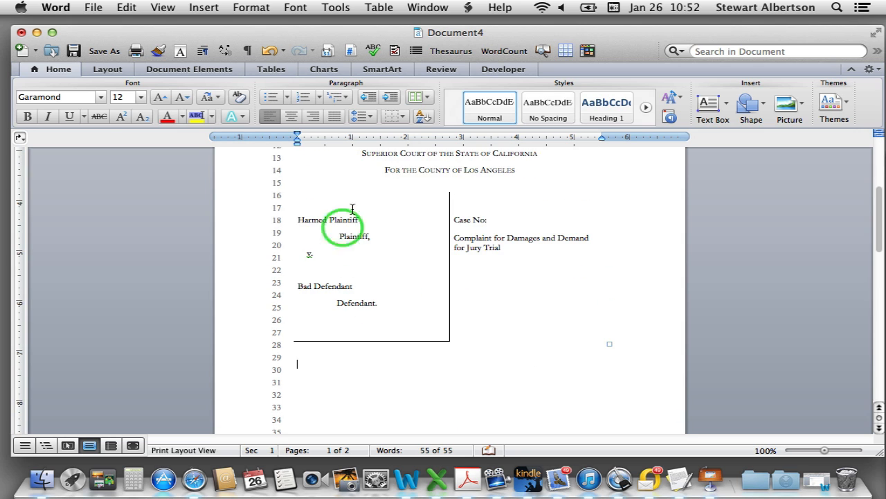
scroll(406, 293, down, 2)
scroll(403, 297, up, 3)
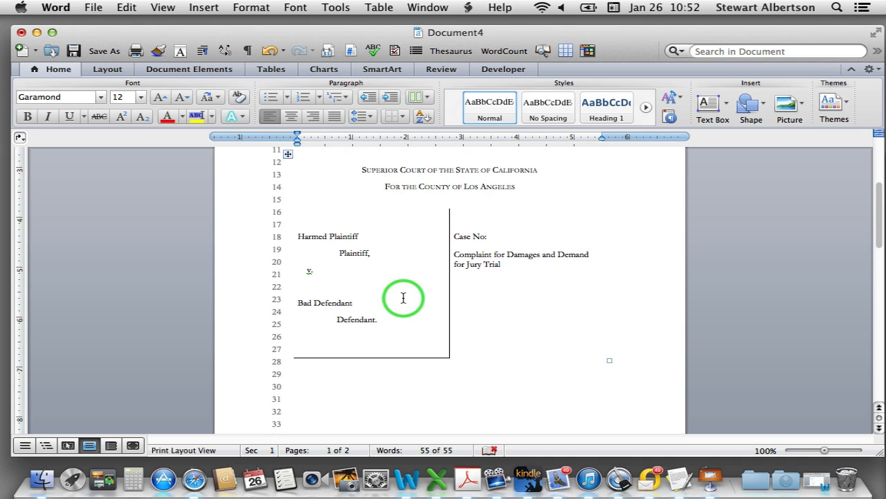
scroll(326, 248, up, 2)
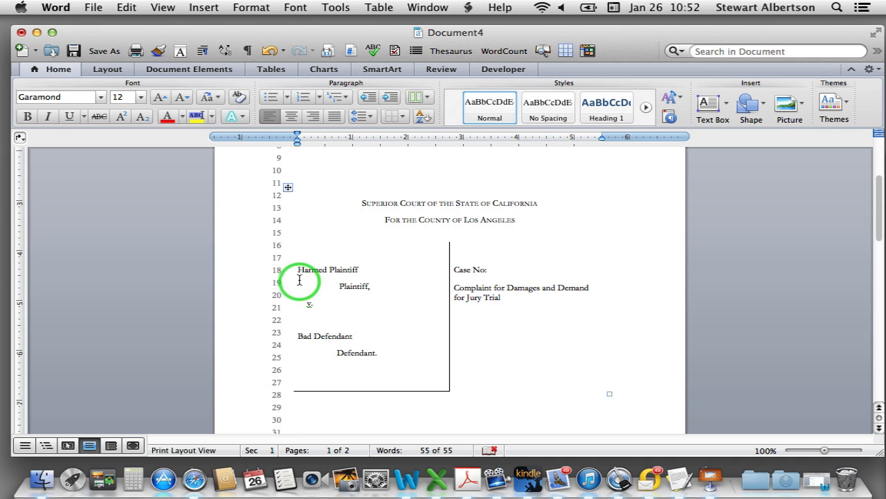
drag(298, 271, 432, 309)
key(alt+super+m)
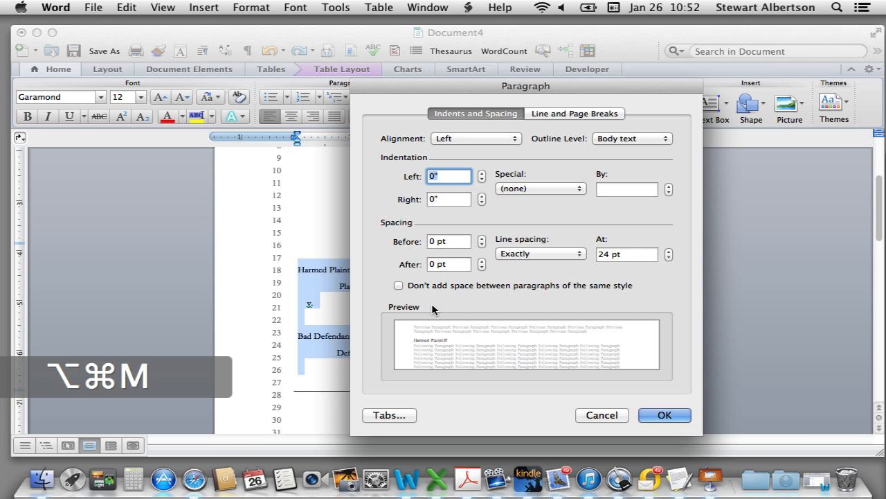
double_click(602, 254)
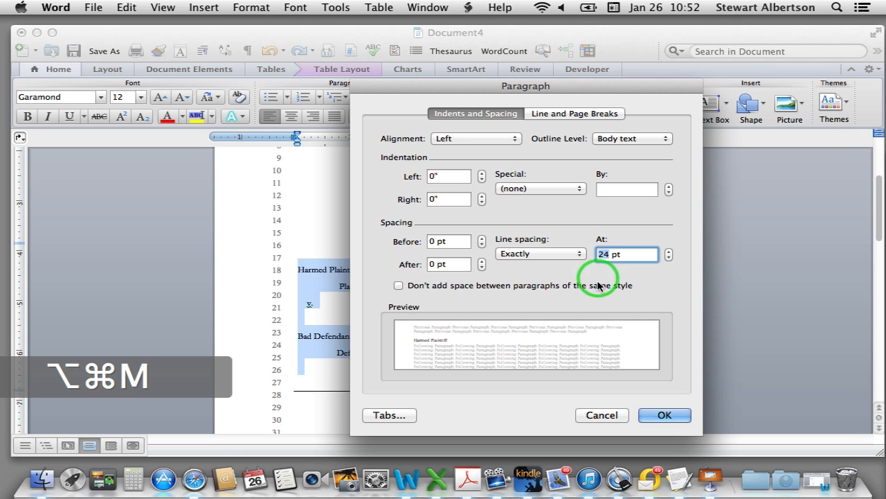
text(18)
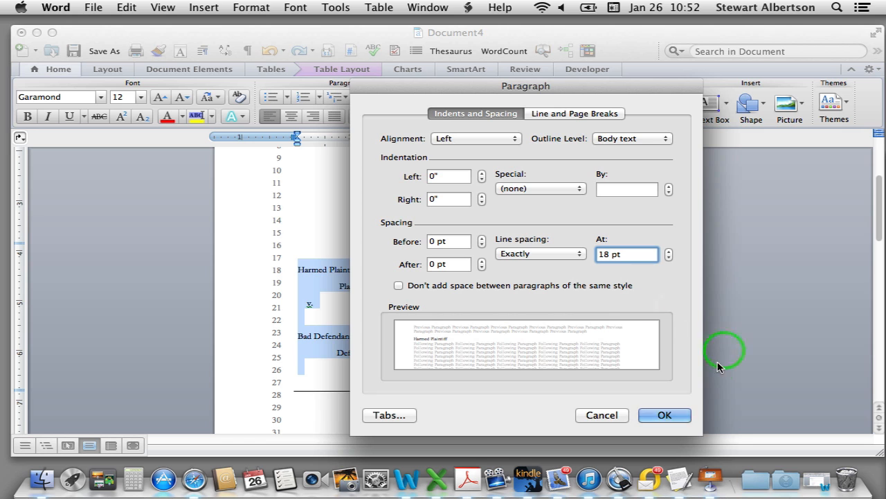
click(685, 415)
click(396, 302)
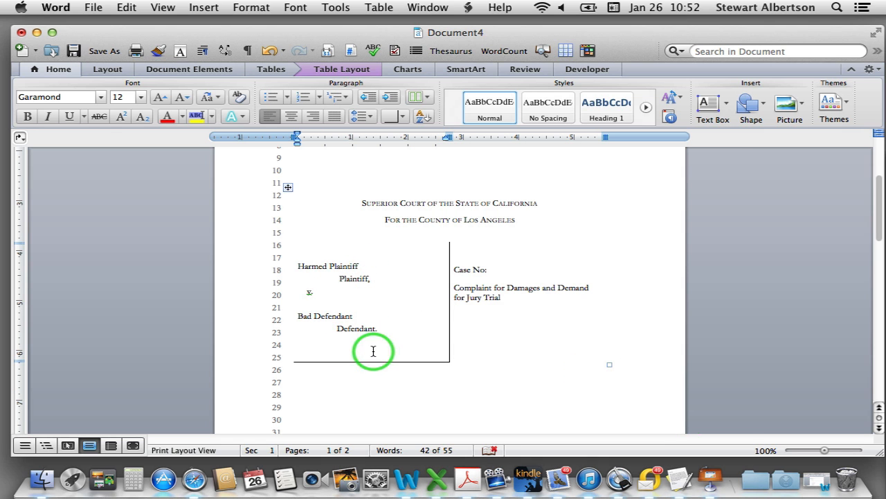
Give the right cell's Case No and complaint title Exactly 18 pt line spacing
drag(454, 270, 576, 288)
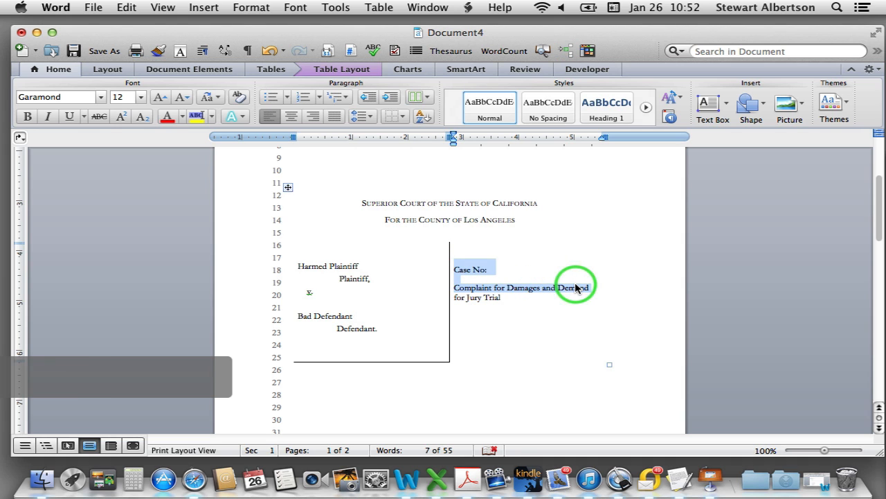
key(alt+super+m)
click(580, 254)
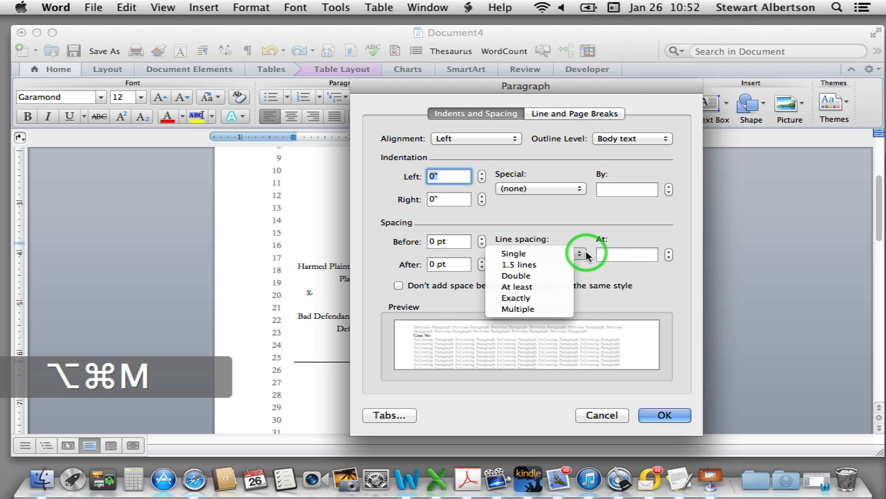
click(575, 296)
click(602, 254)
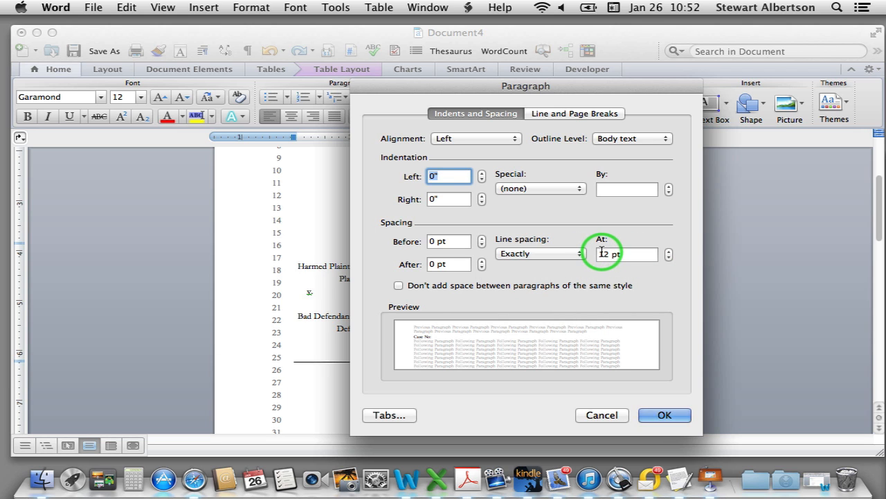
text(8)
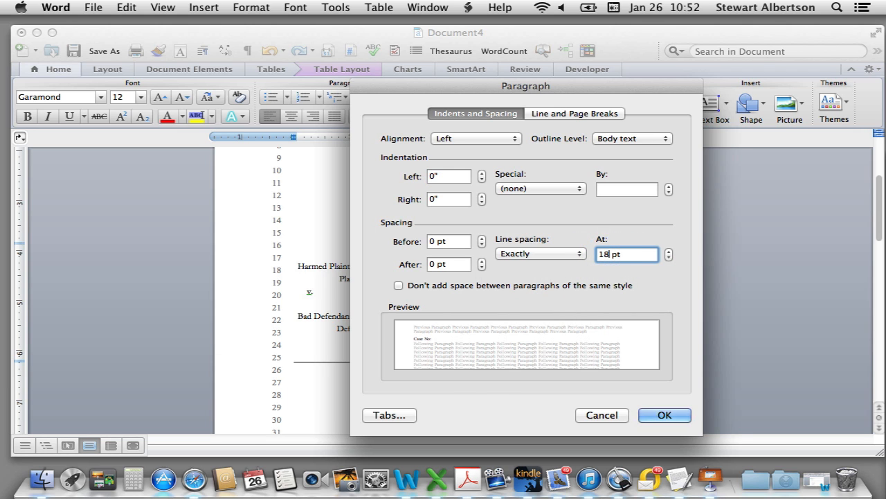
key(Return)
click(498, 272)
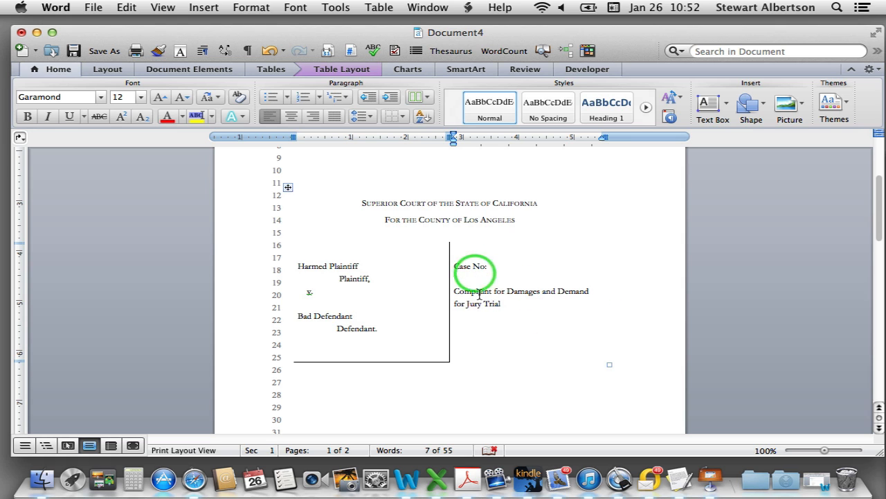
click(542, 343)
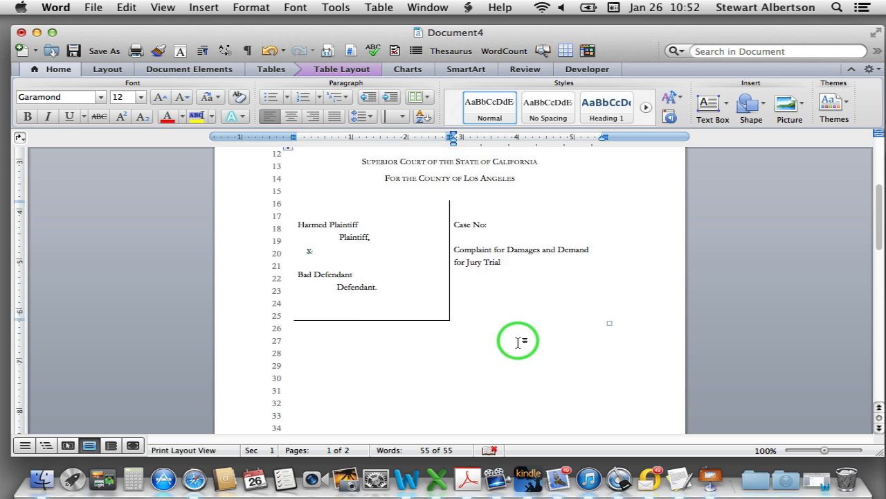
scroll(518, 339, down, 5)
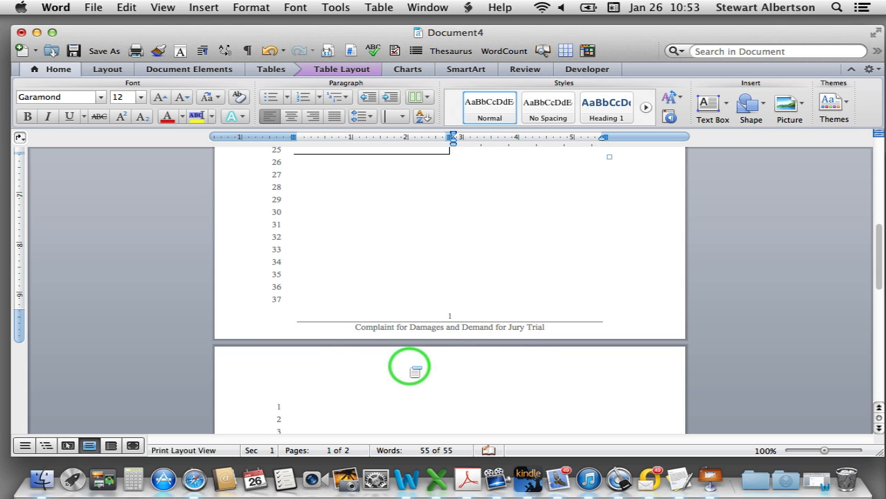
Change the Layout Top margin from 1.05" to 1"
scroll(409, 369, up, 6)
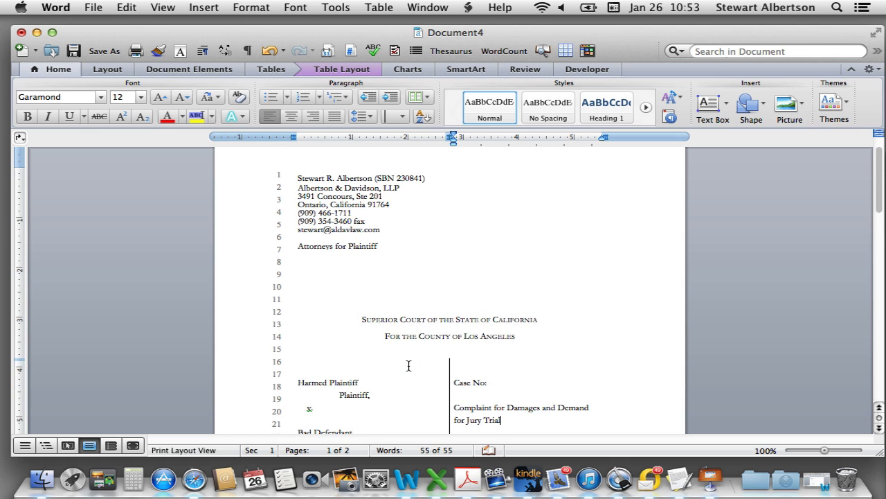
click(296, 179)
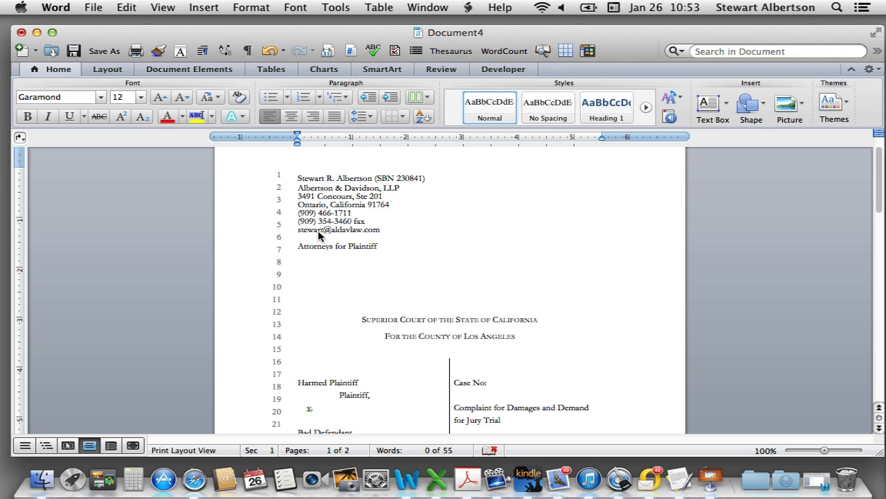
scroll(319, 236, up, 2)
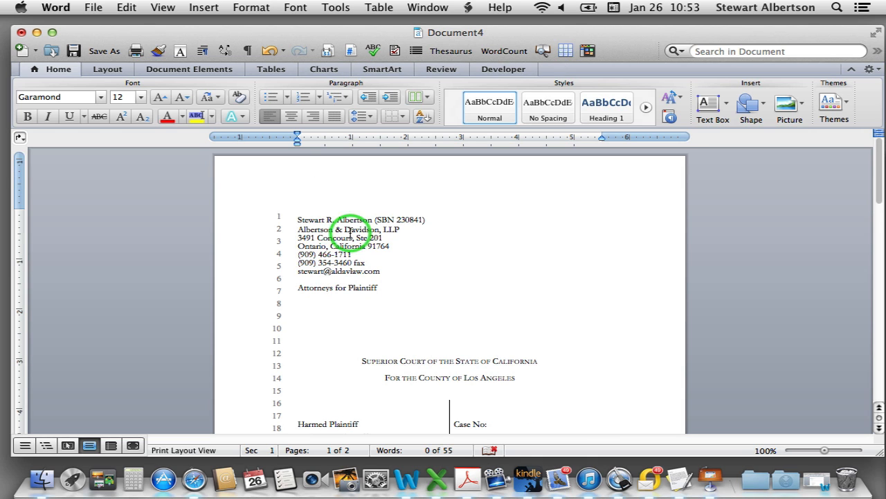
click(111, 68)
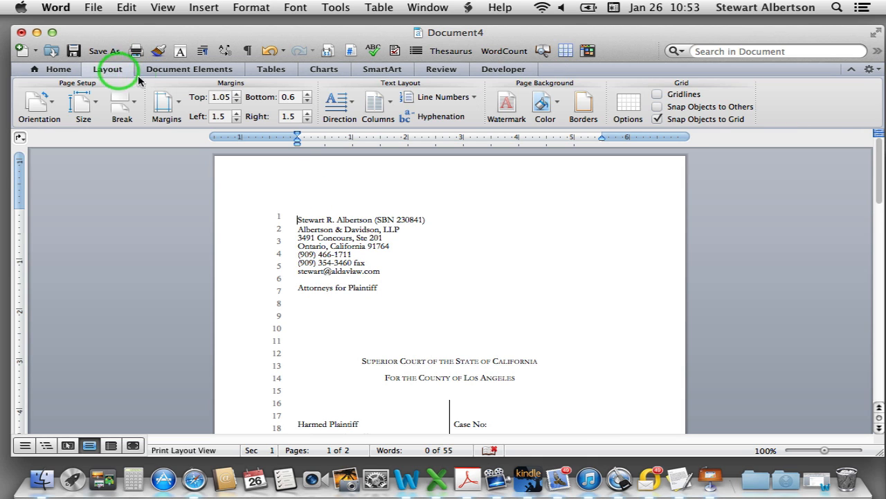
click(231, 95)
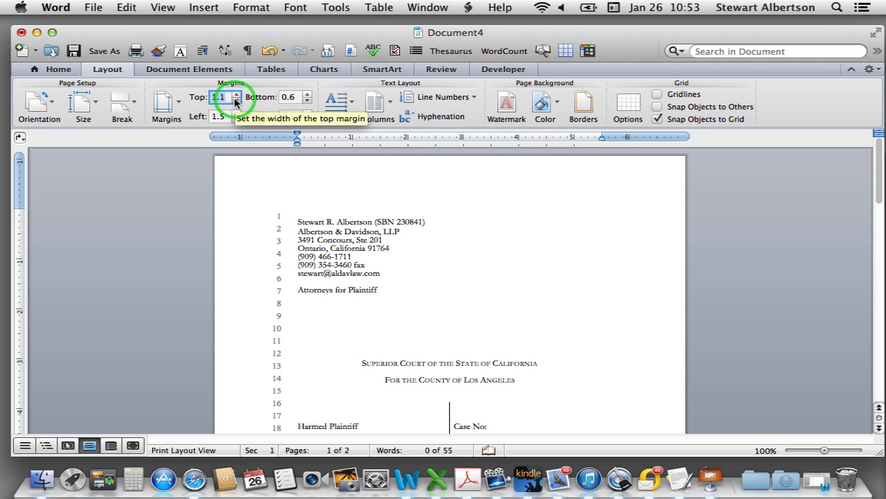
click(236, 101)
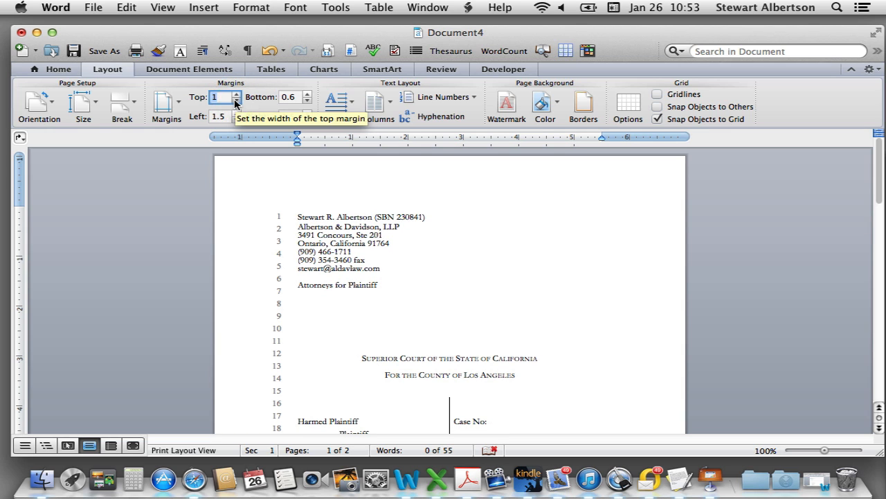
click(456, 261)
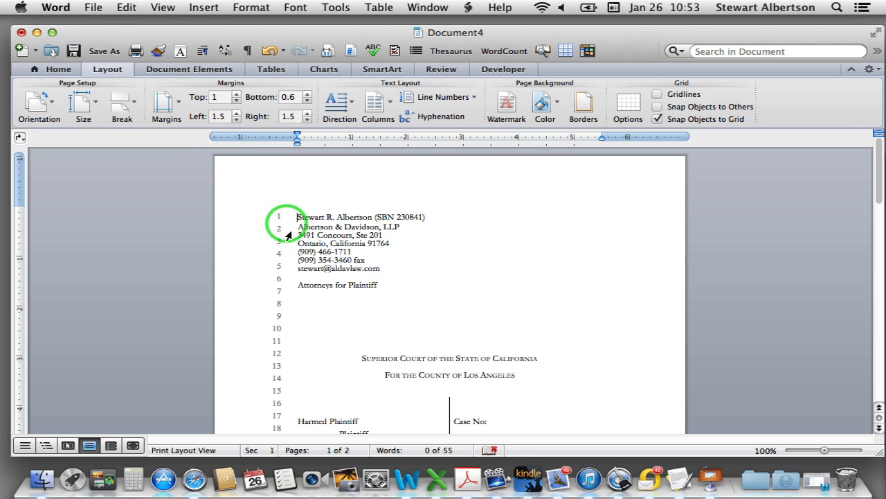
scroll(429, 325, down, 3)
scroll(429, 325, down, 7)
scroll(367, 267, up, 2)
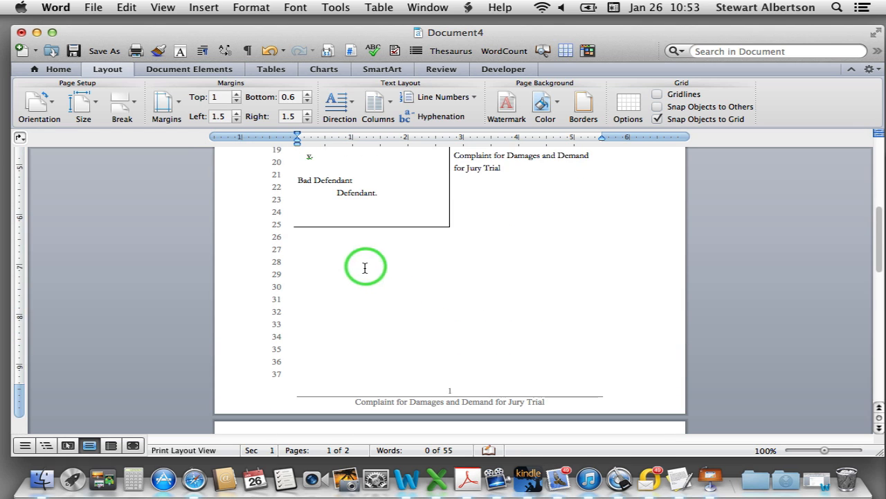
Start an indented placeholder paragraph on line 27 and select it with the empty lines below
click(338, 251)
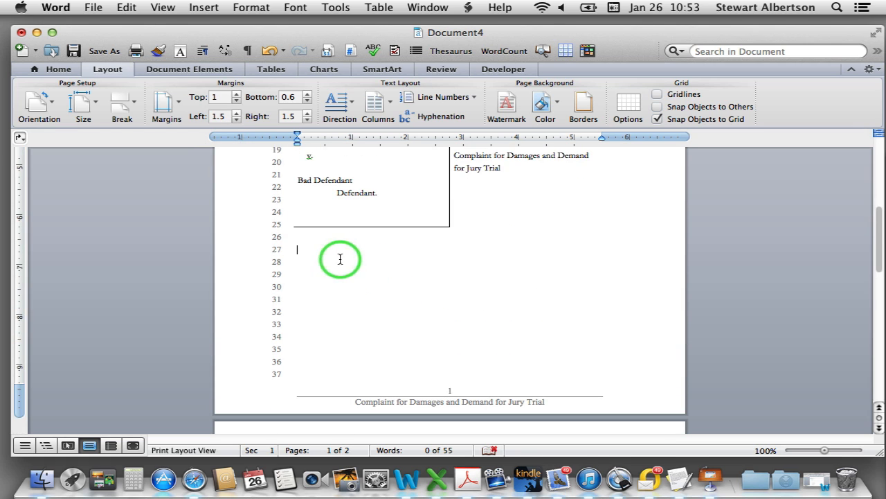
key(super+a)
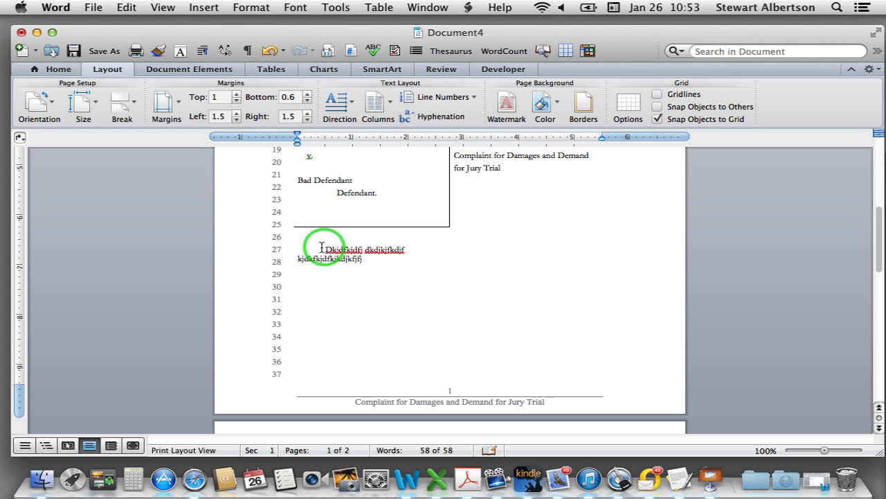
drag(320, 249, 457, 428)
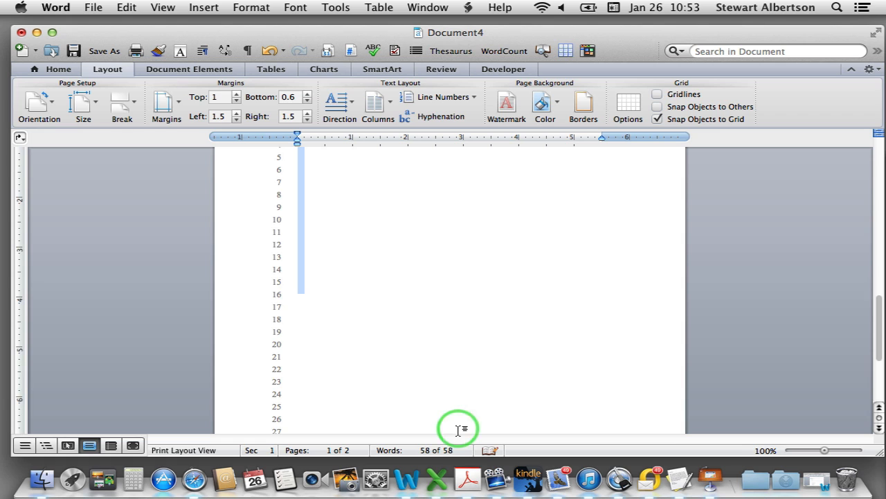
Set the placeholder paragraph's line spacing to Exactly 18 pt
key(alt+super+m)
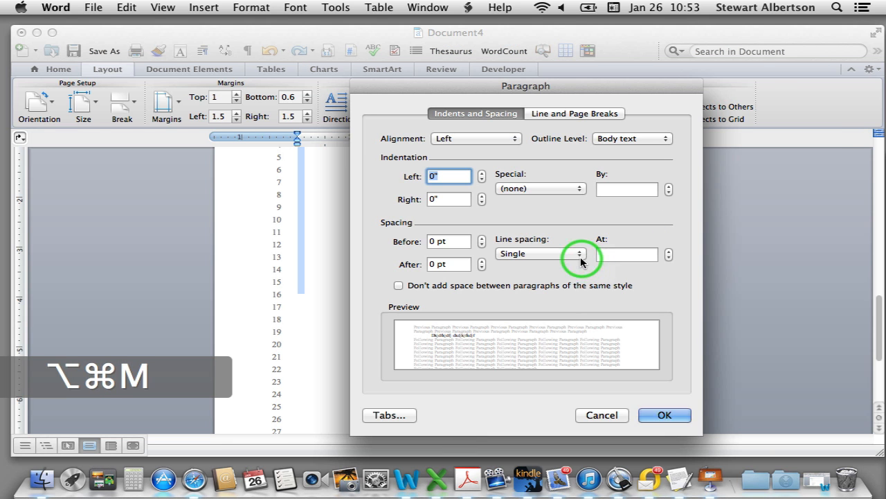
drag(580, 260, 630, 253)
double_click(603, 254)
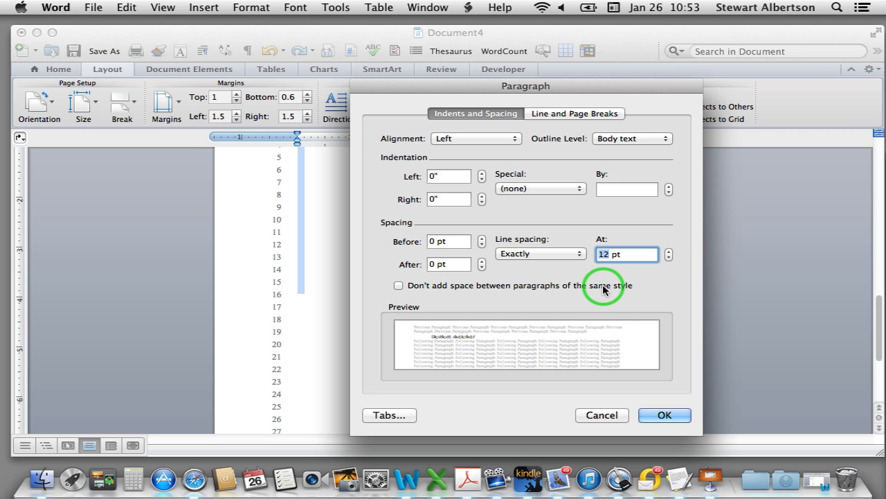
text(18)
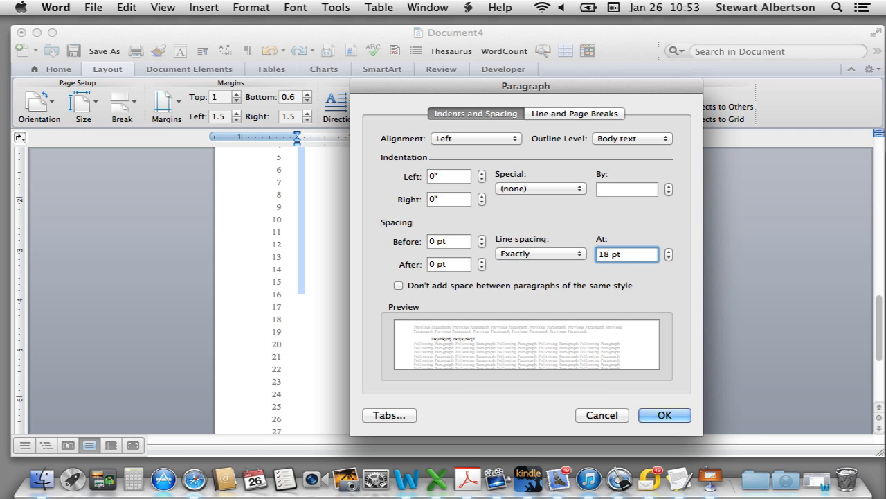
key(Return)
click(416, 271)
scroll(416, 274, down, 10)
scroll(415, 298, up, 5)
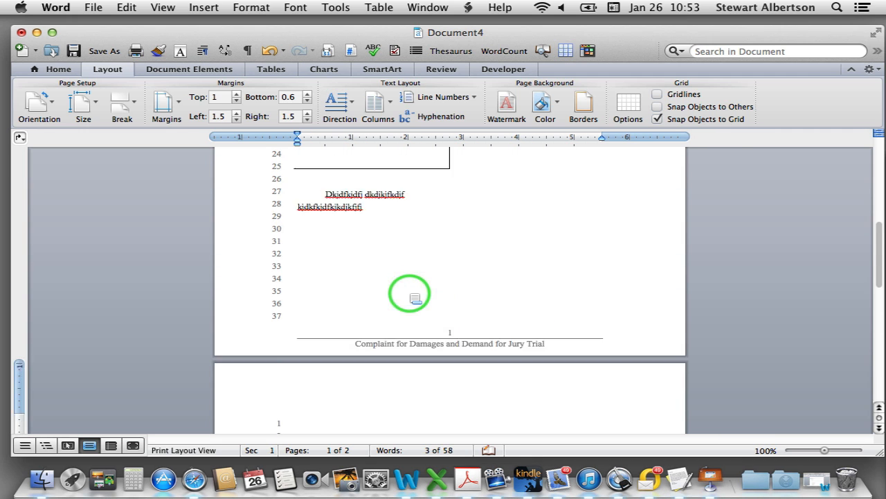
scroll(415, 297, up, 2)
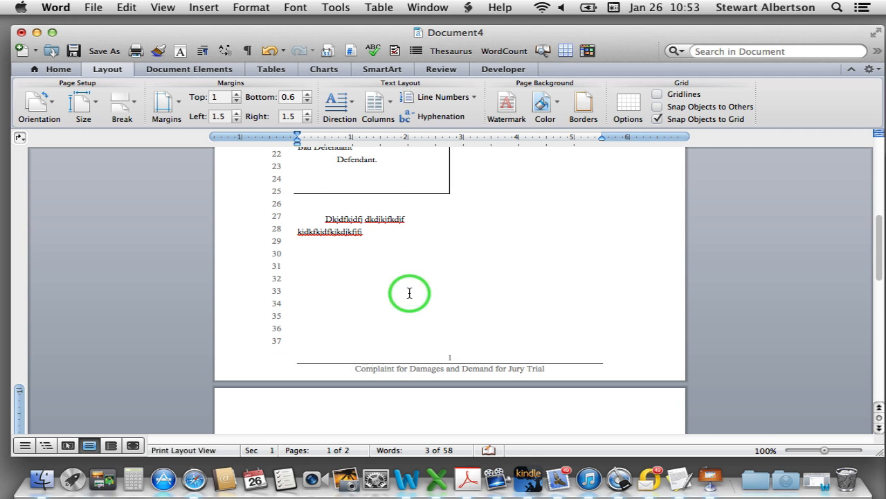
Remove the first-line indent at the start of the body paragraph
click(325, 220)
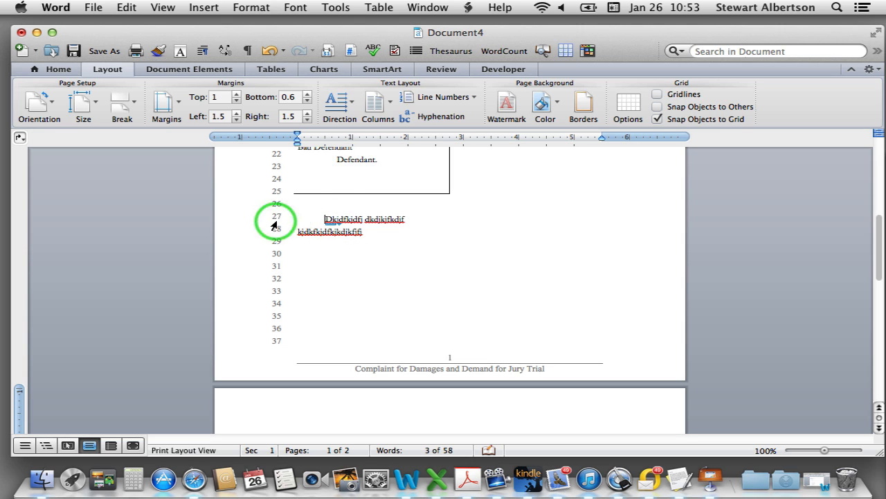
click(339, 194)
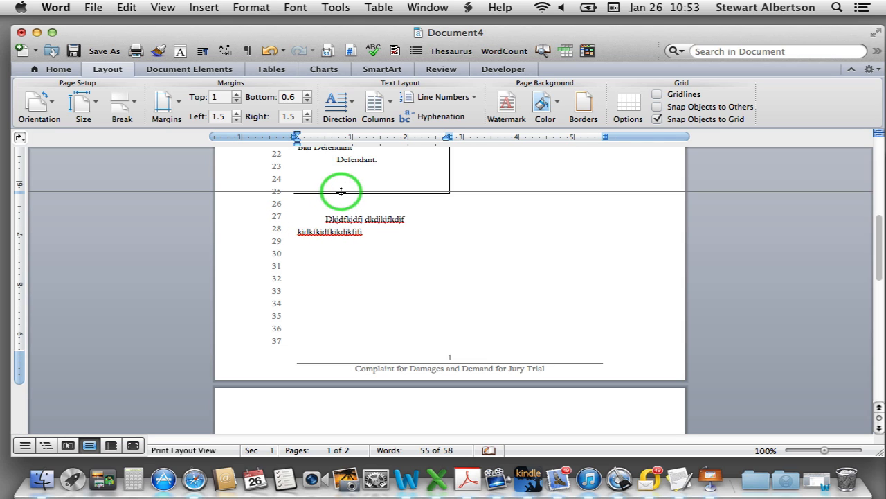
click(325, 220)
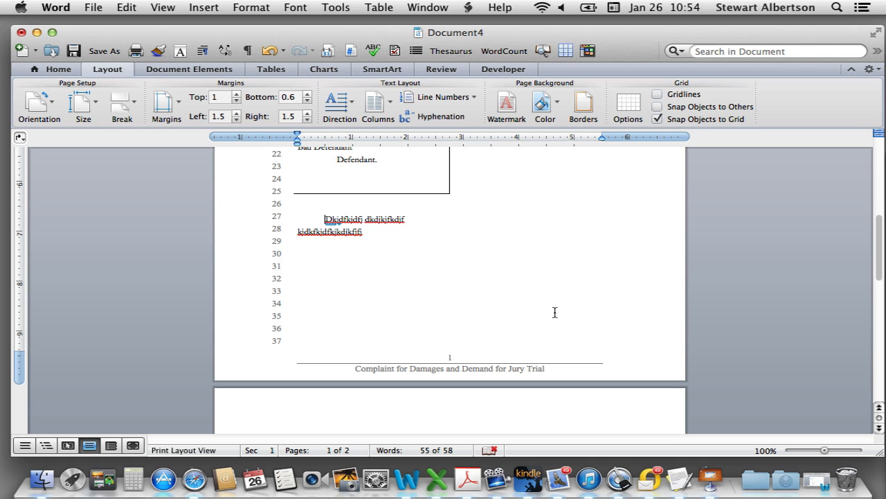
key(BackSpace)
key(BackSpace)
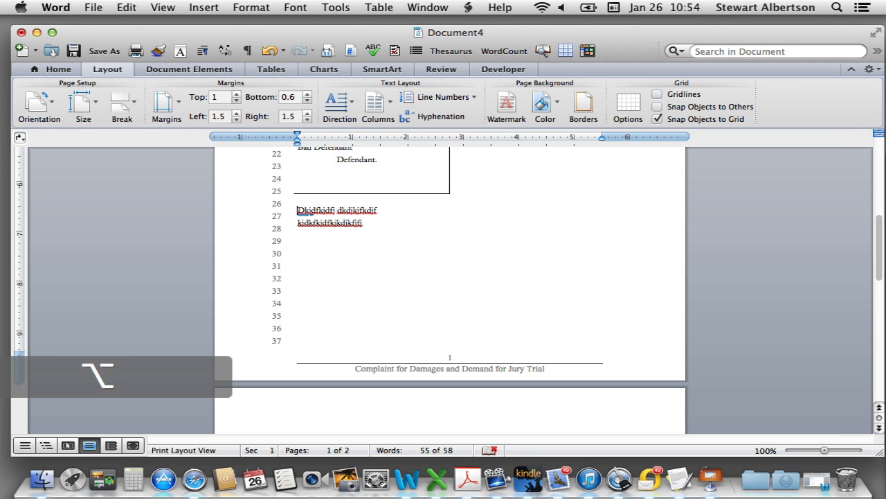
Raise the paragraph's space before from 6 to 8, then 18 pt, until lines align
key(alt+super+m)
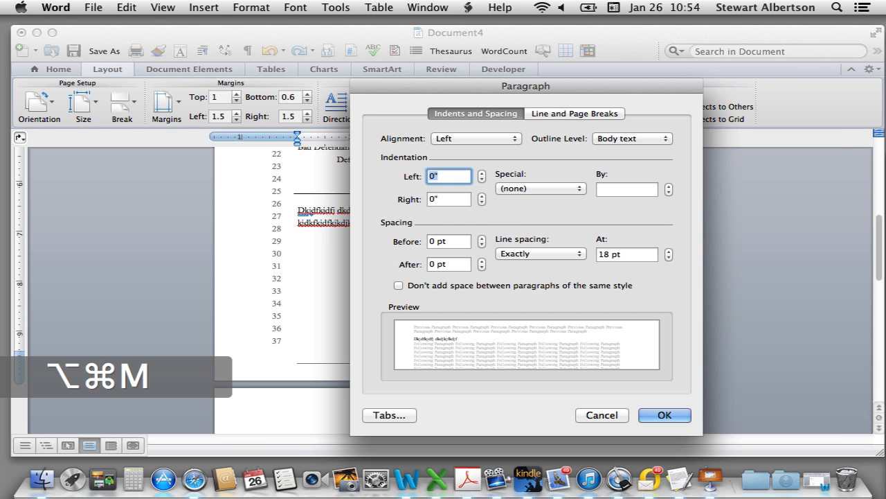
click(481, 244)
click(665, 415)
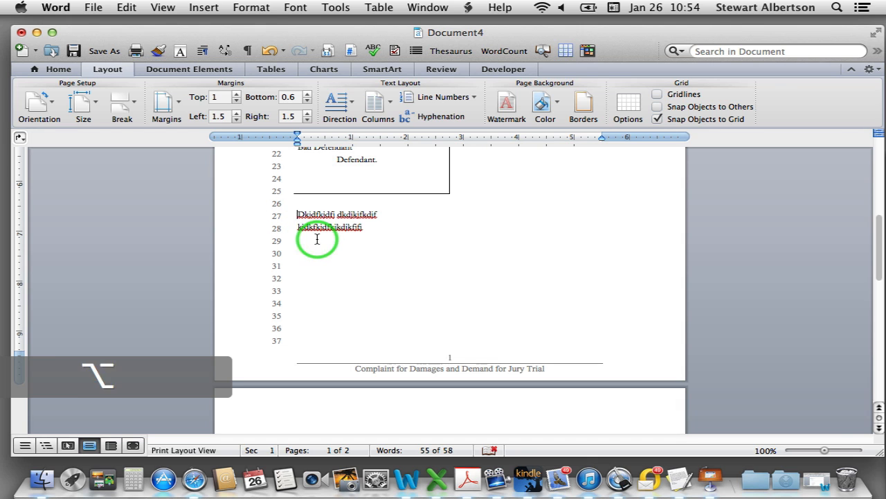
key(alt+super+m)
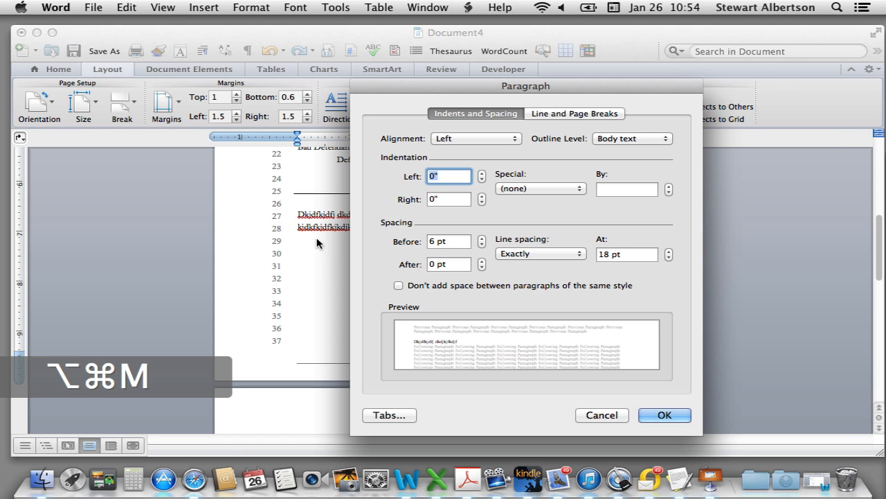
click(436, 241)
drag(437, 243, 418, 242)
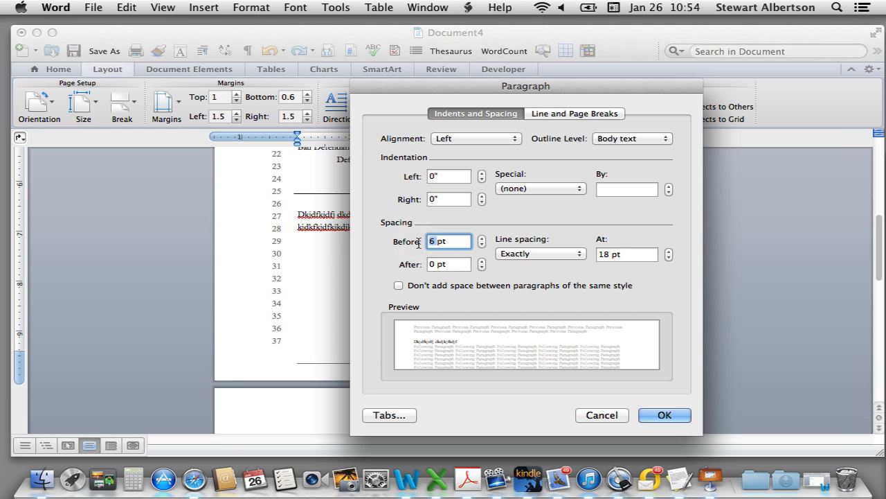
text(8)
key(Return)
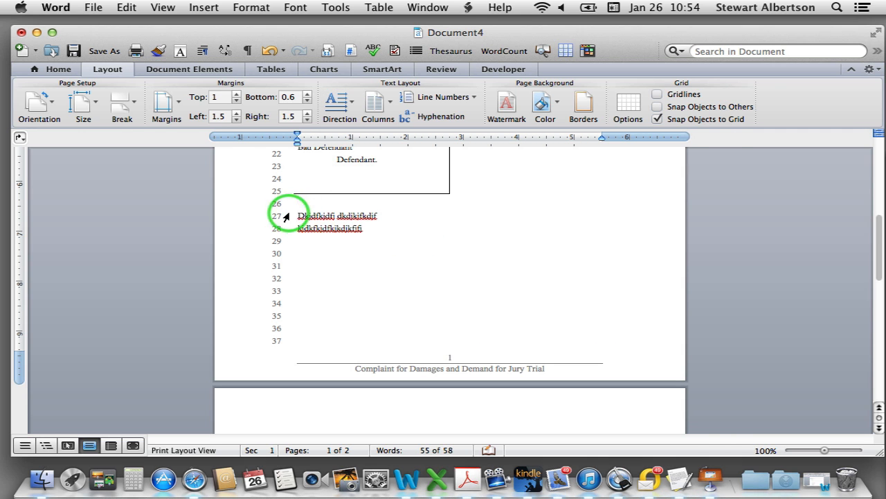
key(alt+super+m)
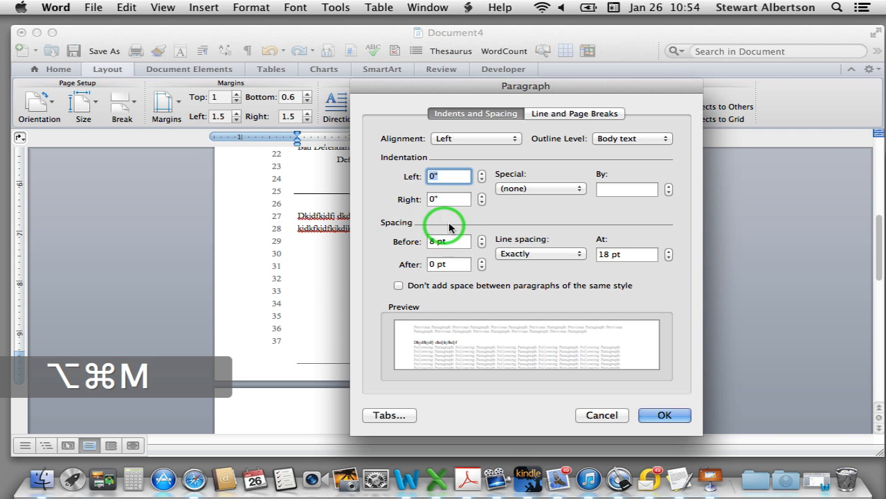
click(435, 241)
drag(432, 241, 405, 241)
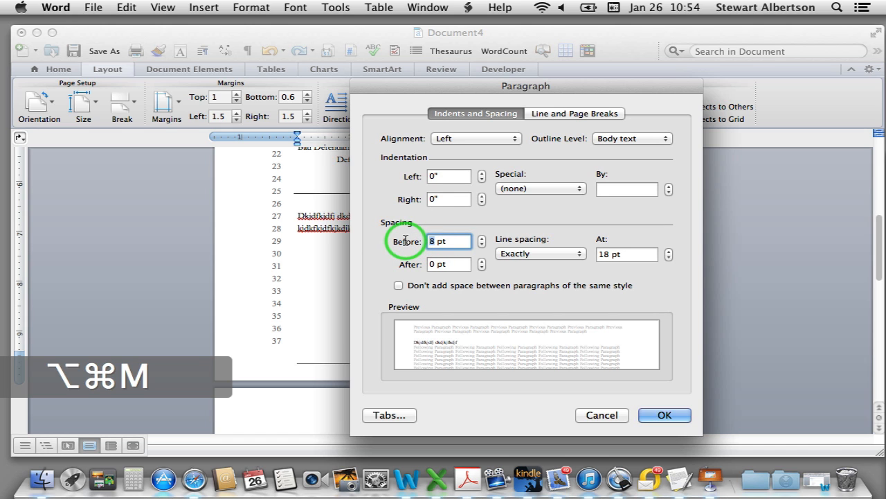
text(18)
key(Return)
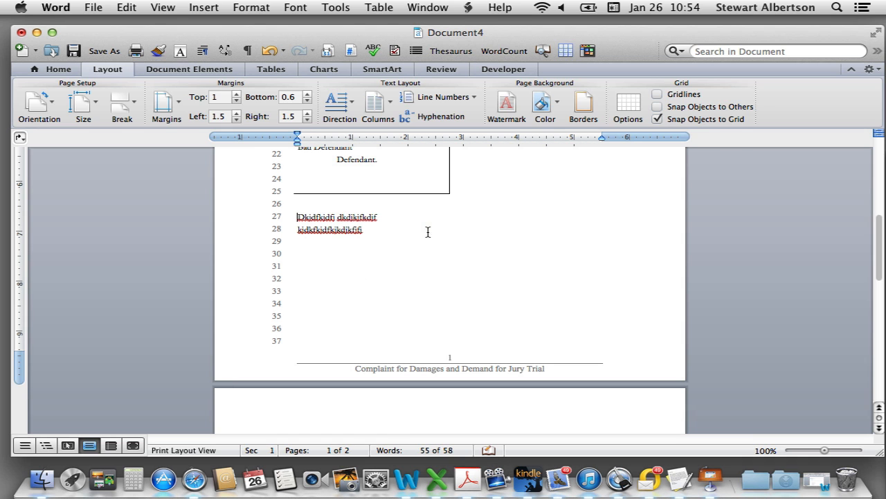
Type more placeholder text at the end of line 28 so the paragraph reaches line 29
click(369, 256)
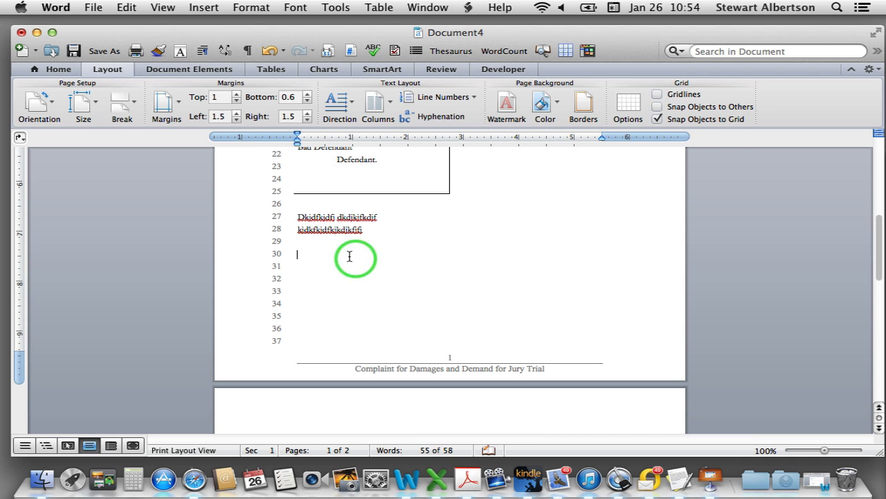
click(375, 226)
text(kdikdi)
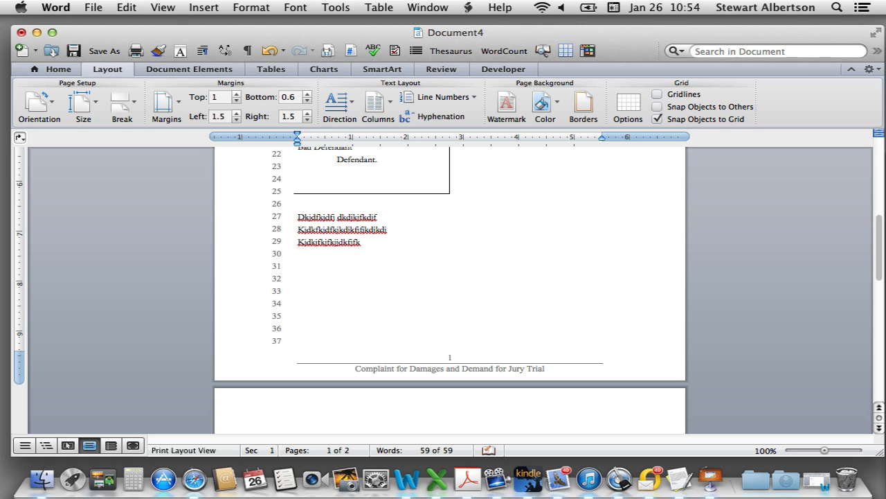
key(Return)
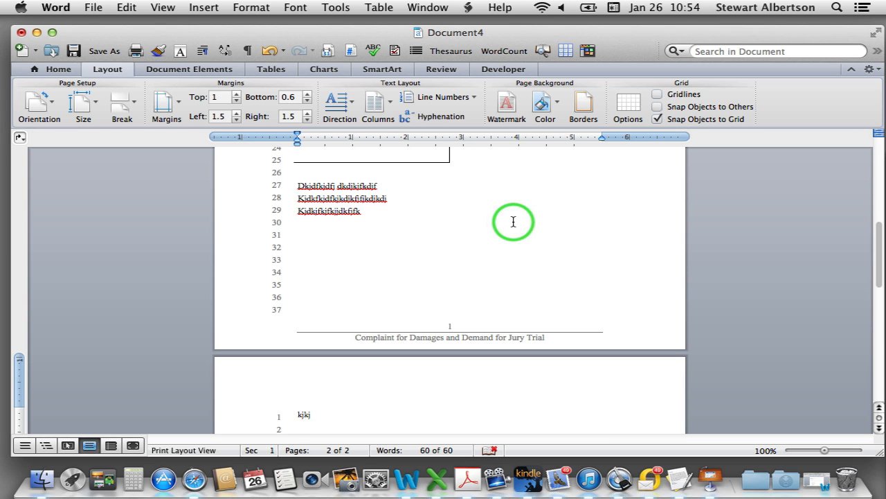
key(BackSpace)
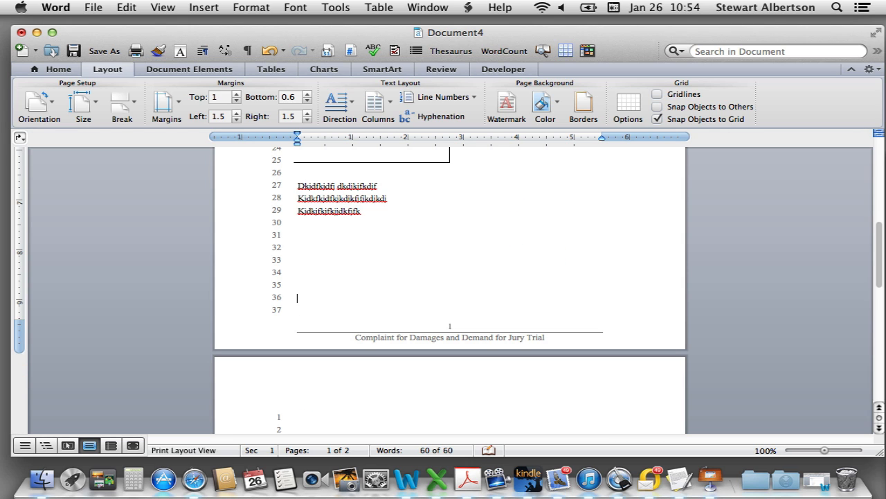
scroll(476, 248, up, 10)
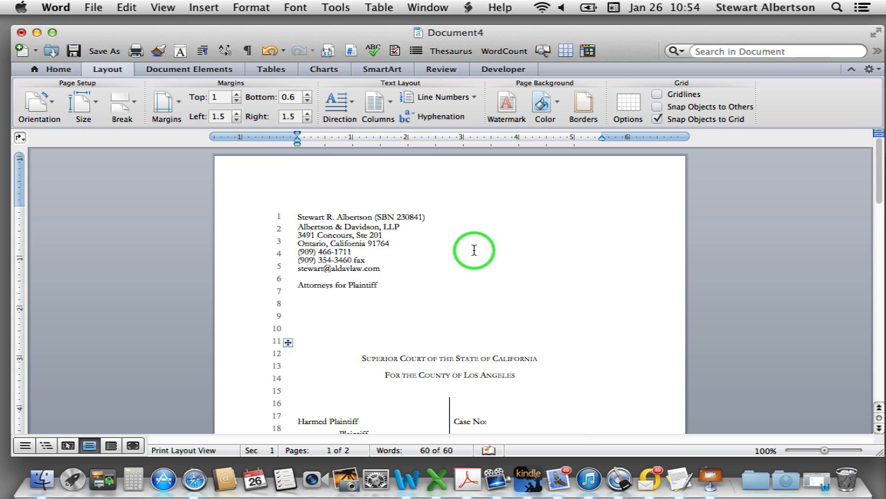
click(37, 33)
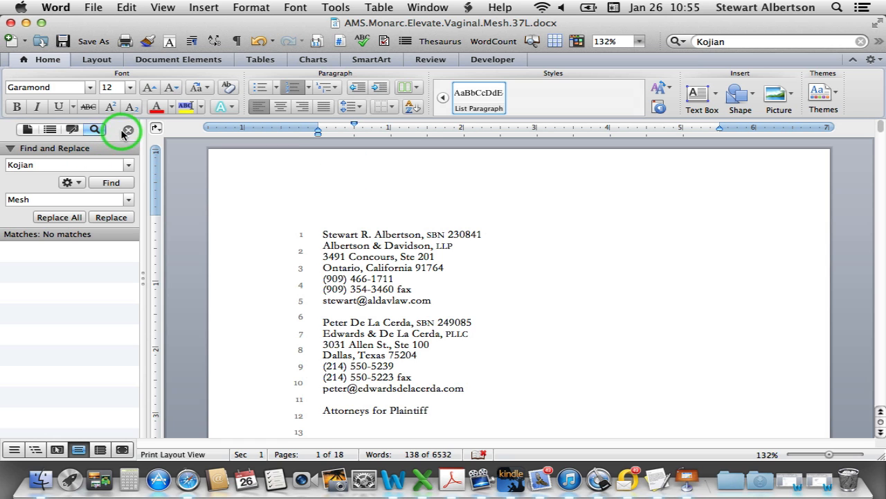
click(124, 130)
scroll(615, 306, down, 4)
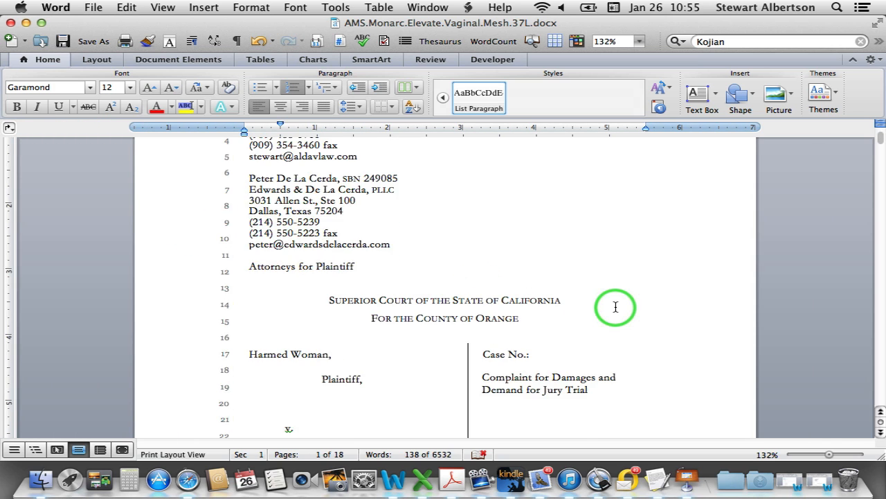
scroll(615, 306, up, 4)
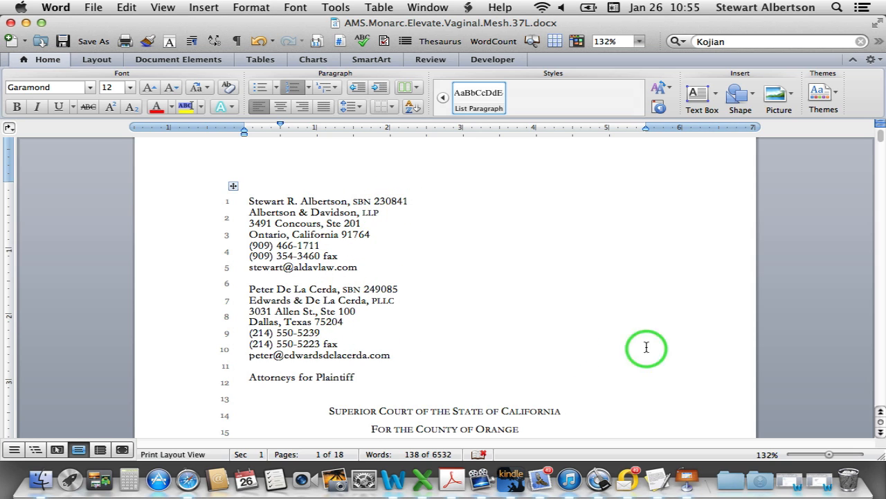
scroll(594, 277, down, 3)
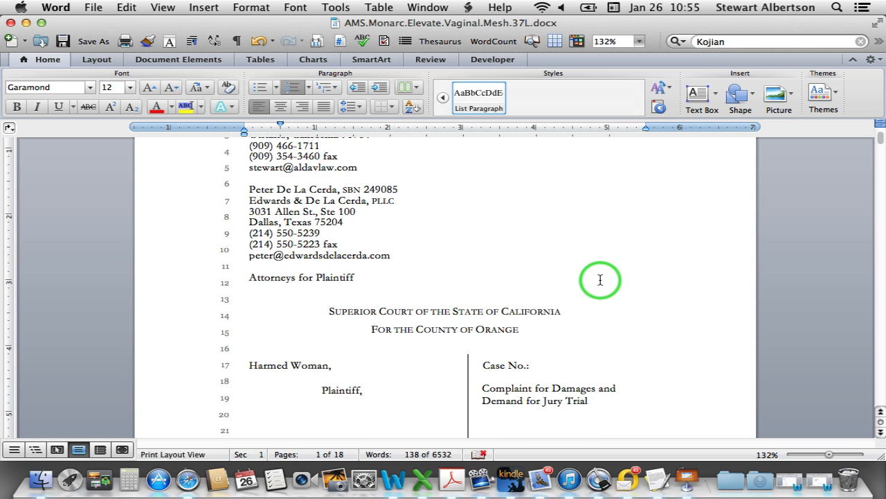
scroll(596, 280, down, 1)
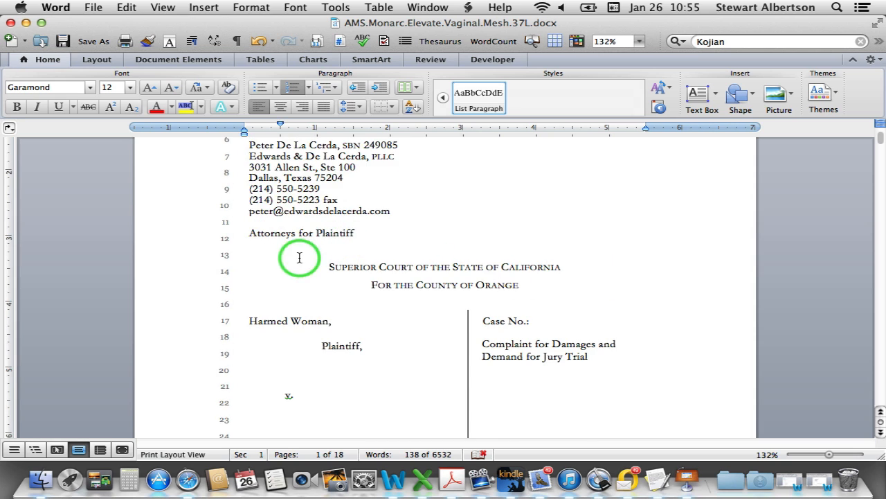
scroll(350, 267, down, 1)
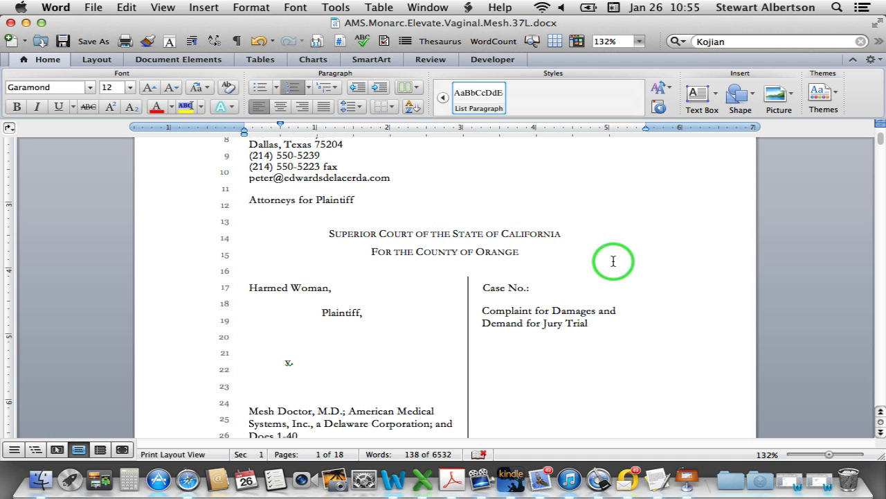
scroll(612, 261, down, 2)
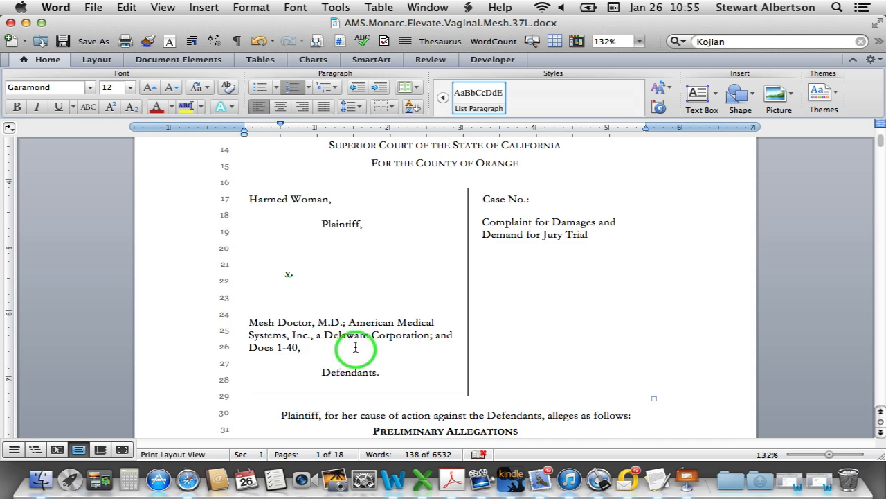
scroll(355, 341, down, 4)
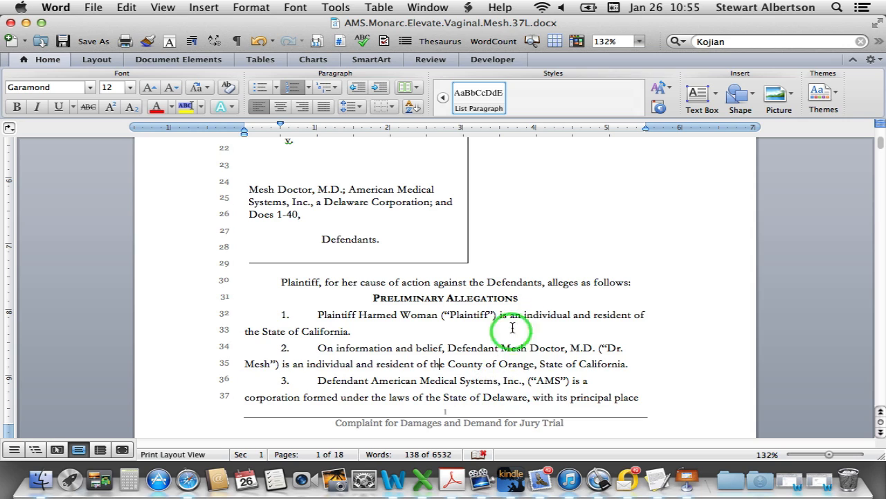
Review the mesh complaint's pages and close it, leaving Probate.Court.850.Petition.37L.docx in front
scroll(604, 323, down, 5)
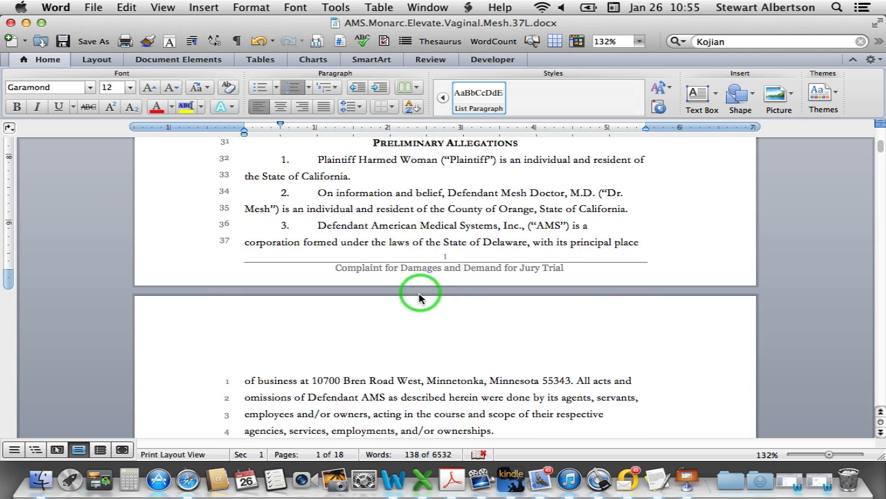
scroll(423, 312, down, 3)
scroll(437, 284, down, 8)
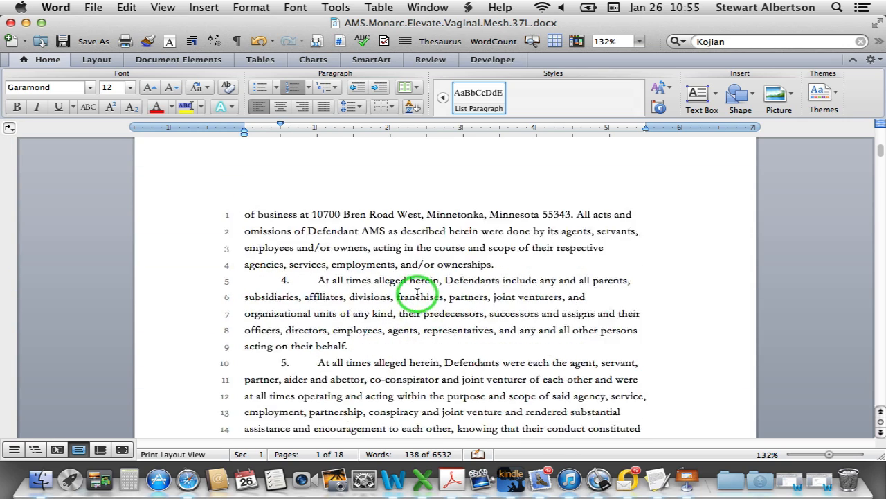
scroll(412, 296, down, 8)
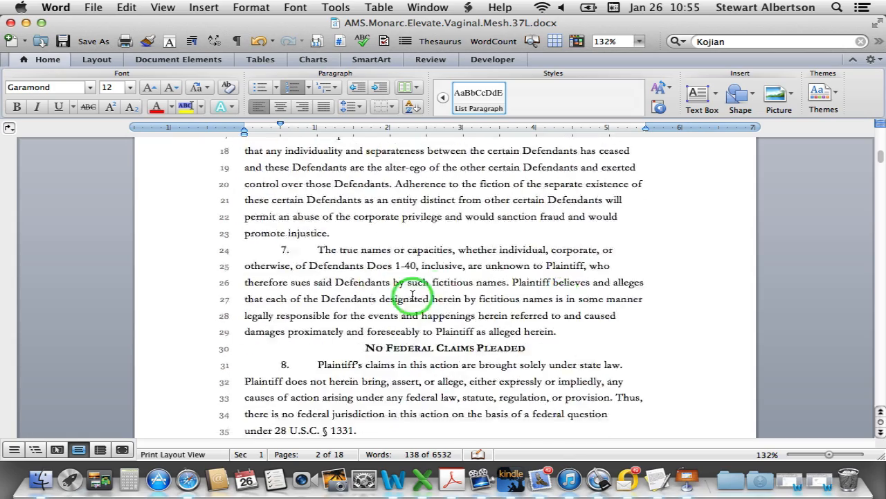
scroll(411, 296, down, 9)
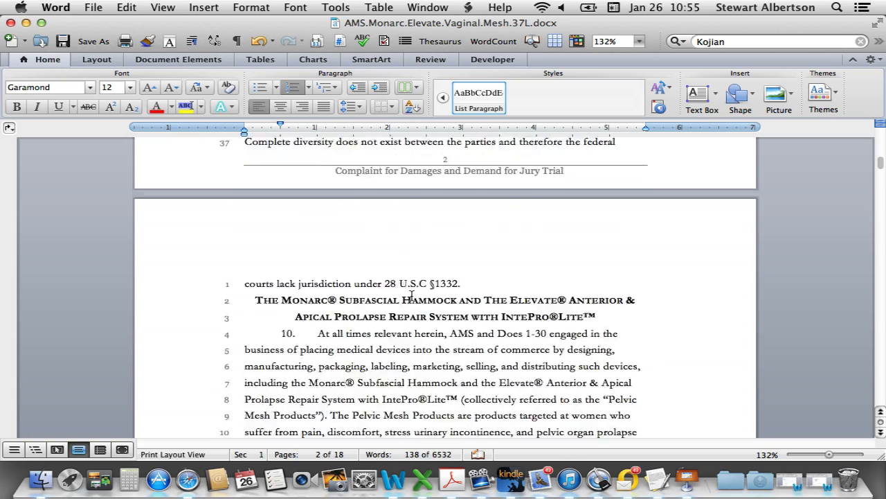
click(411, 297)
scroll(411, 297, up, 2)
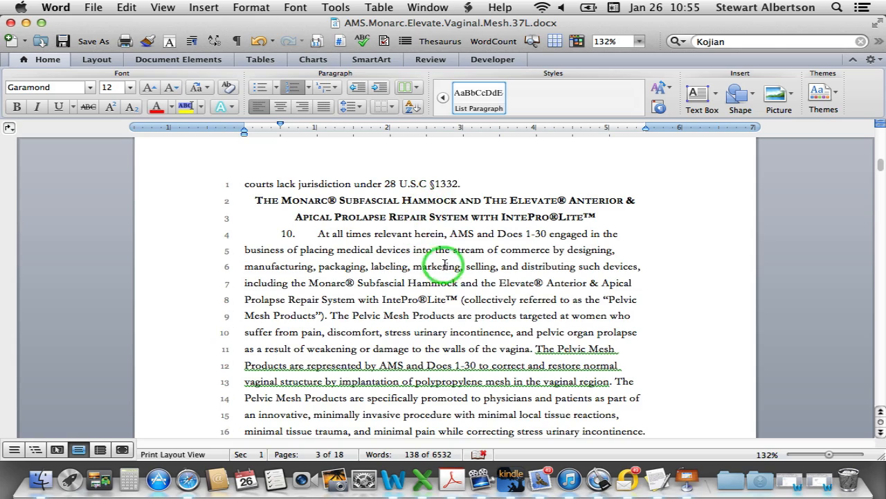
scroll(444, 264, down, 8)
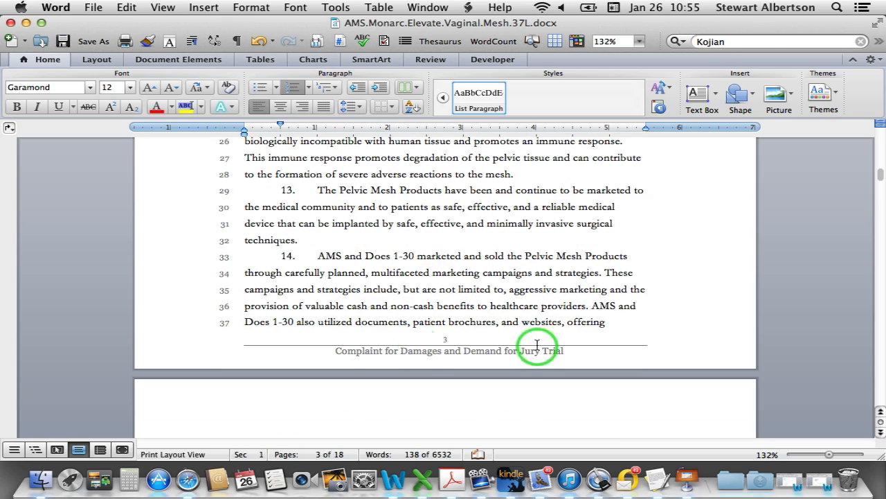
scroll(519, 331, down, 1)
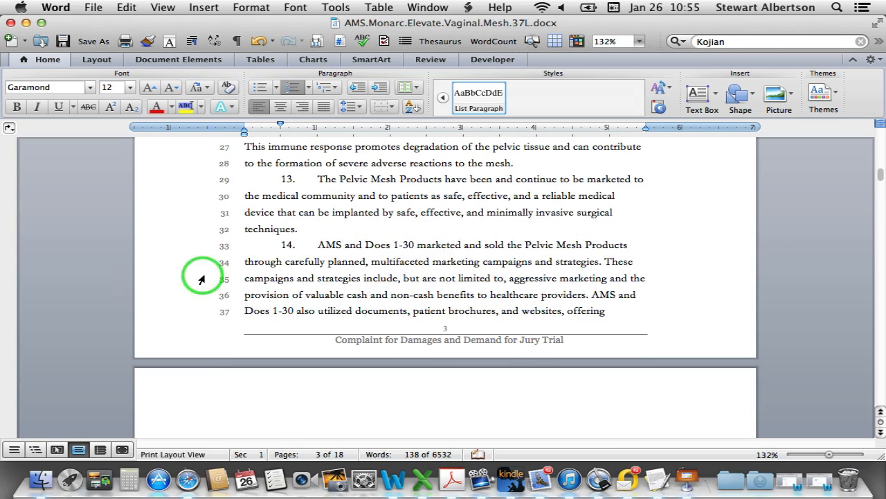
scroll(412, 304, down, 4)
scroll(410, 305, down, 2)
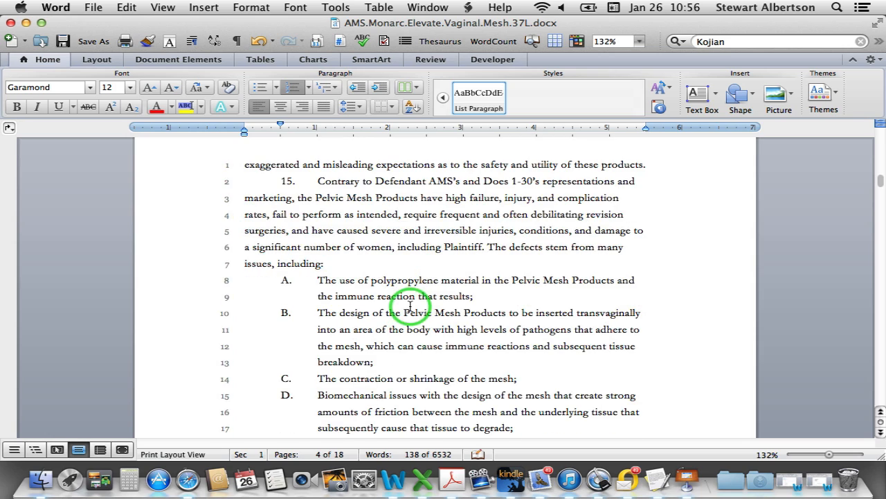
scroll(411, 307, down, 10)
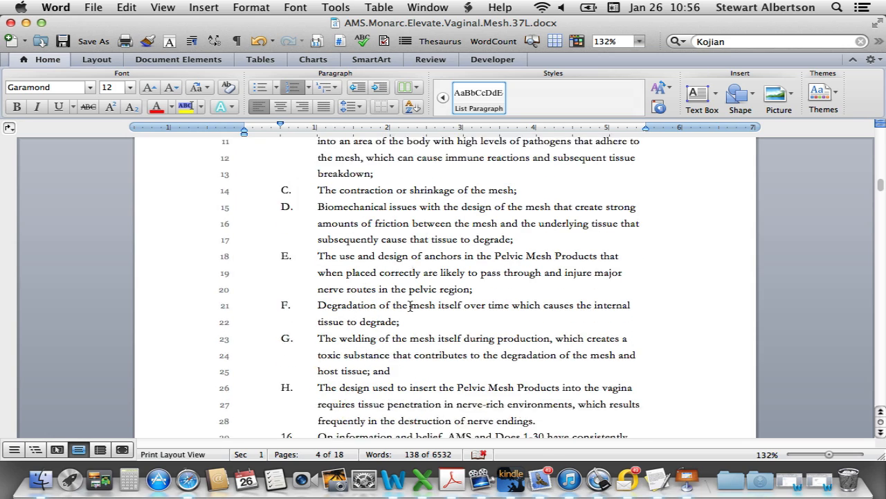
scroll(411, 307, down, 8)
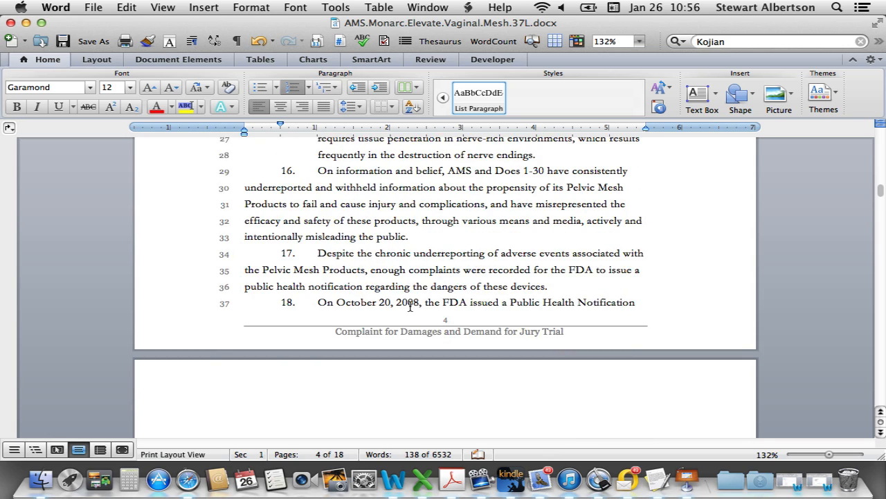
scroll(410, 307, down, 12)
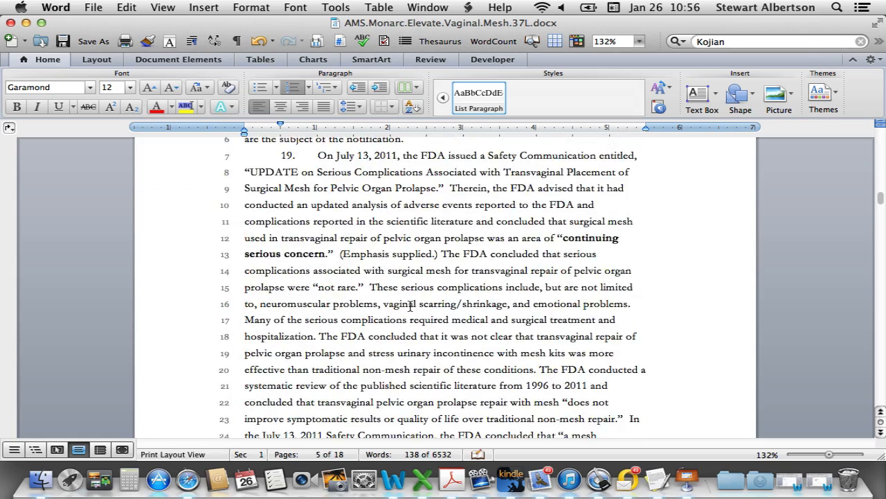
scroll(411, 307, down, 15)
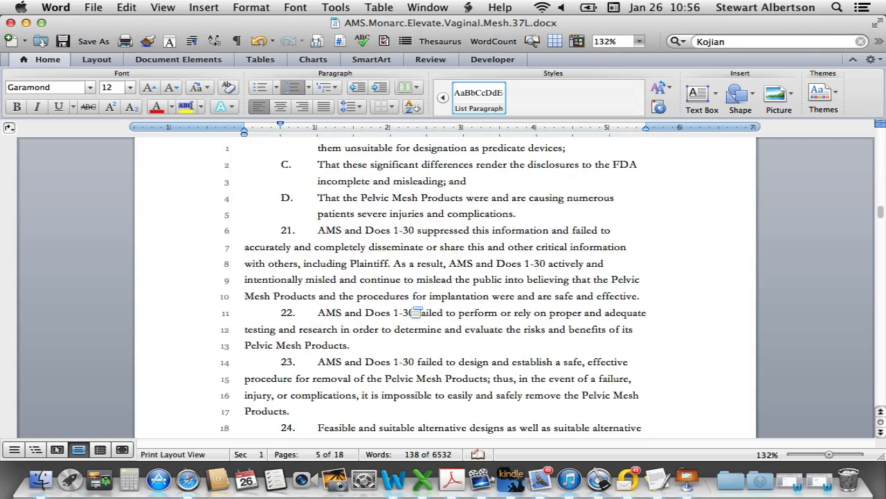
scroll(411, 307, down, 15)
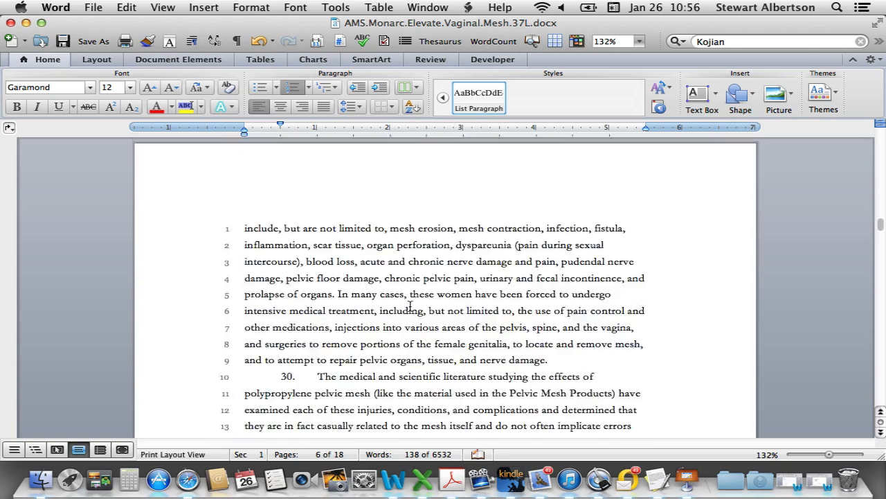
scroll(411, 306, down, 15)
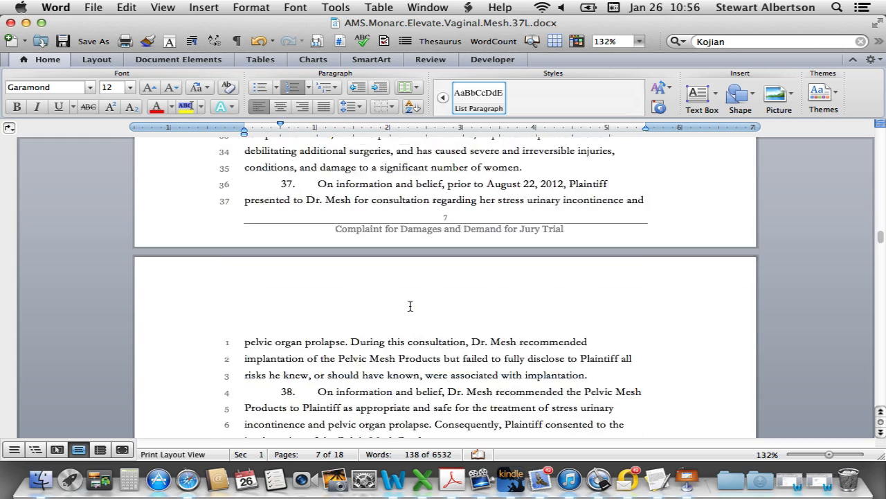
scroll(411, 306, down, 4)
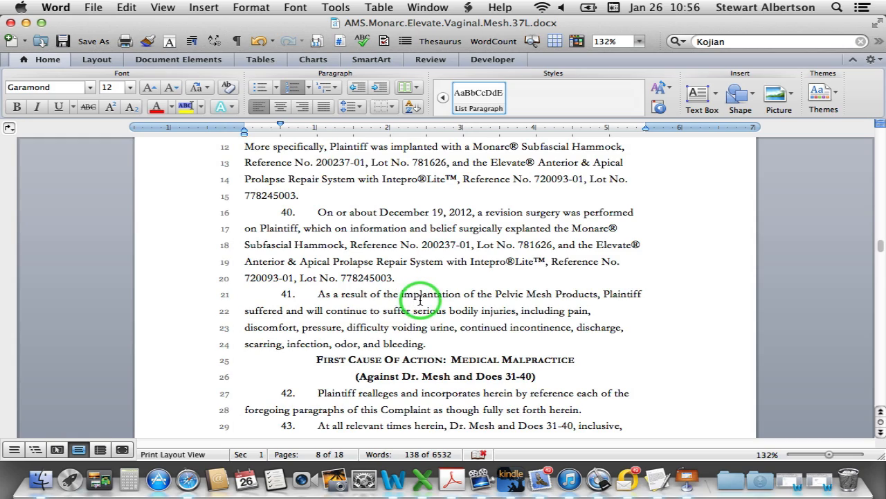
scroll(420, 299, down, 20)
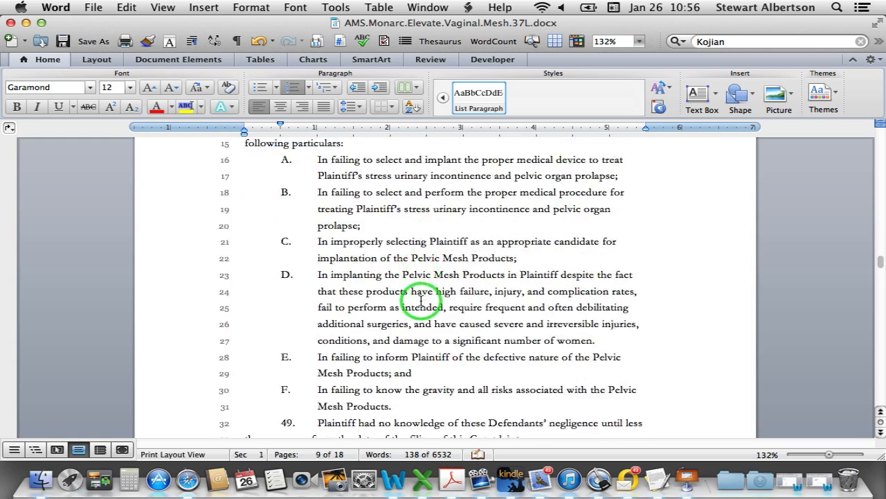
scroll(420, 299, down, 20)
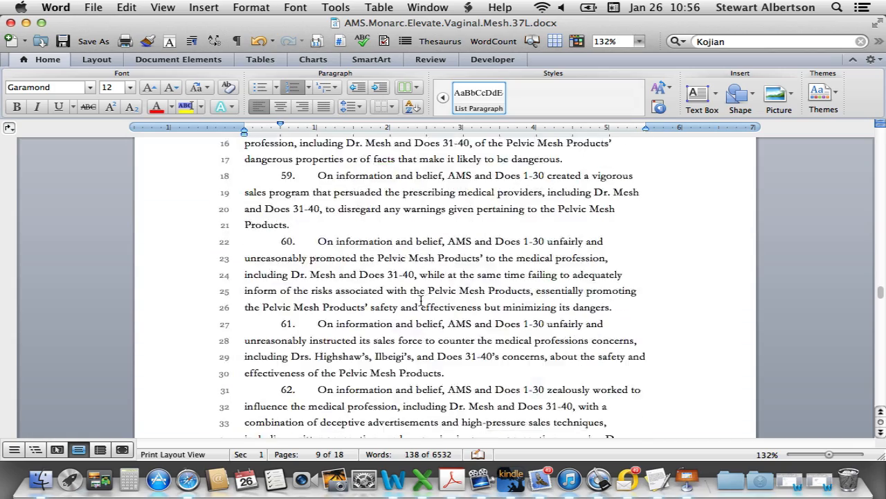
scroll(421, 299, down, 3)
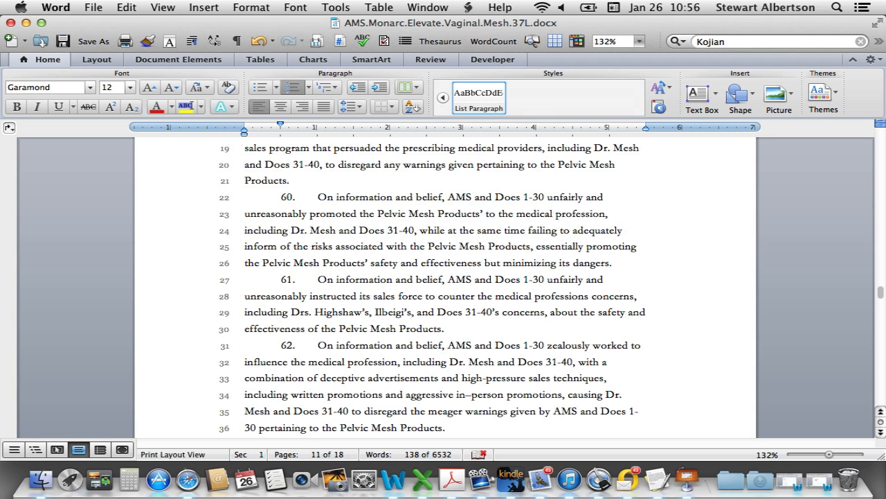
click(10, 23)
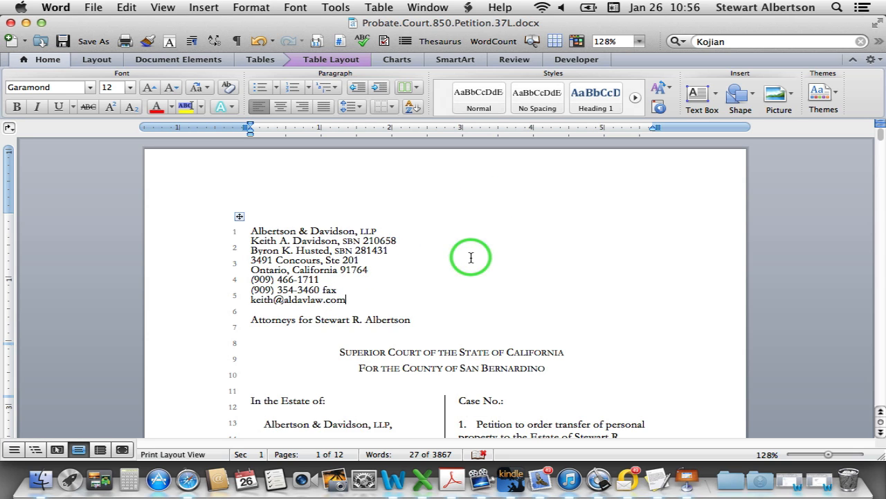
scroll(469, 261, down, 3)
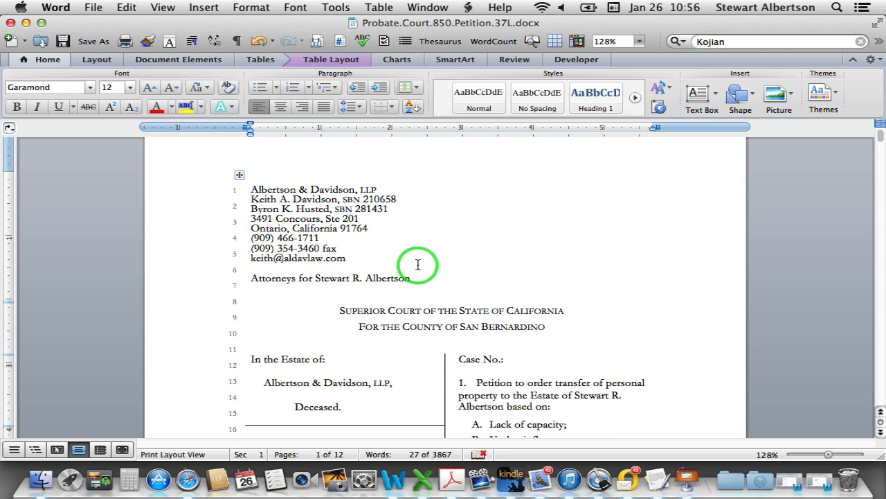
scroll(418, 265, down, 11)
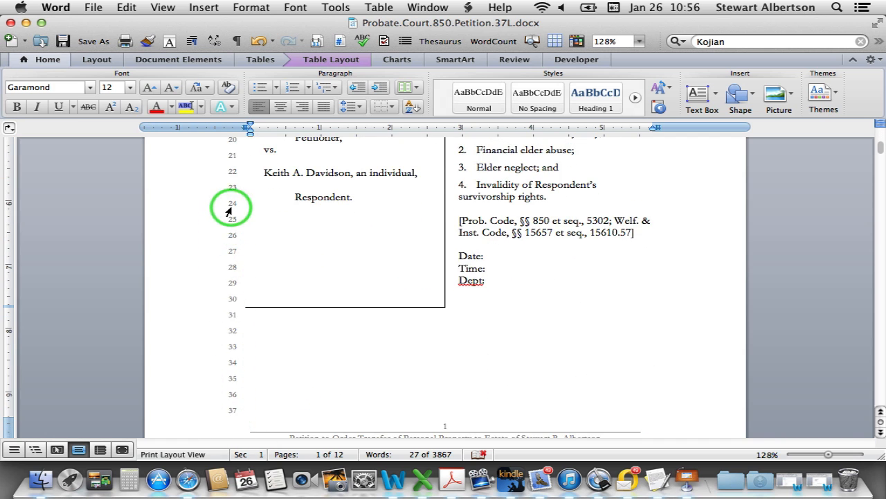
scroll(228, 208, up, 13)
scroll(322, 307, down, 3)
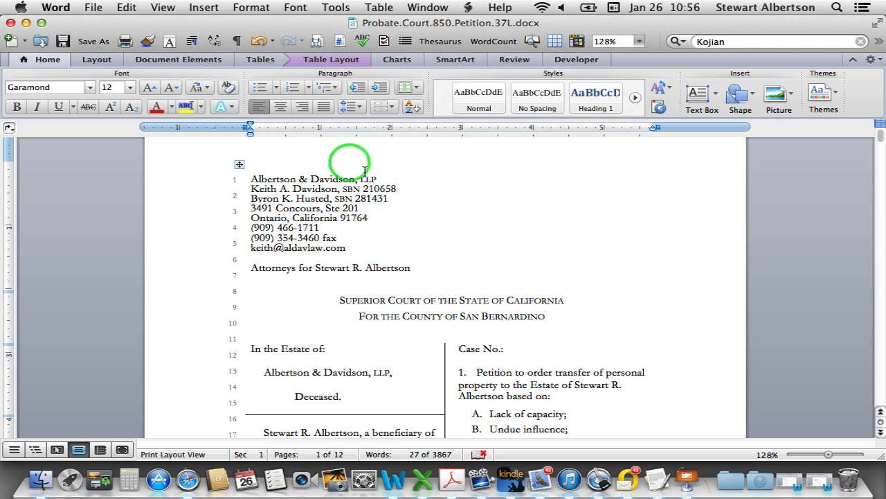
scroll(340, 340, down, 3)
scroll(451, 281, down, 2)
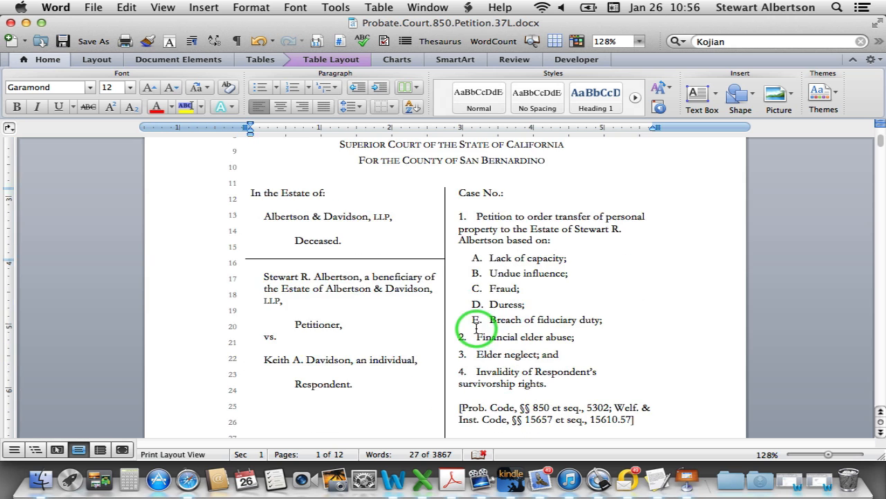
scroll(381, 236, down, 1)
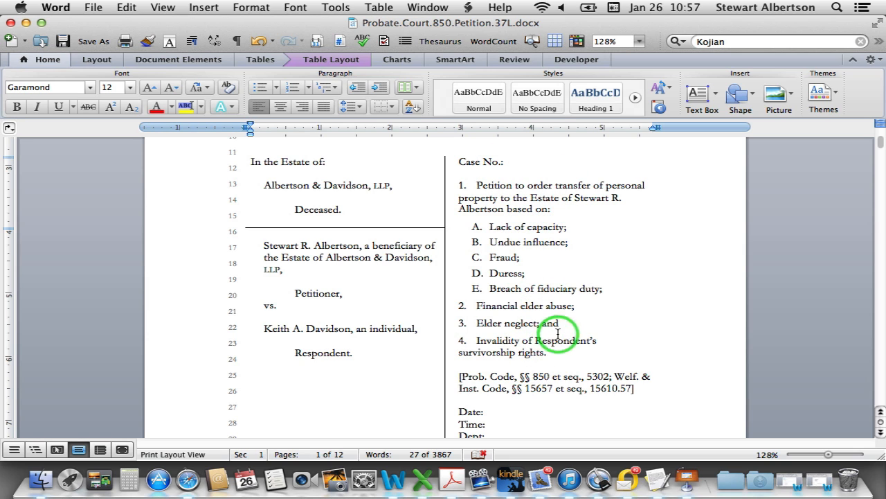
scroll(613, 257, down, 3)
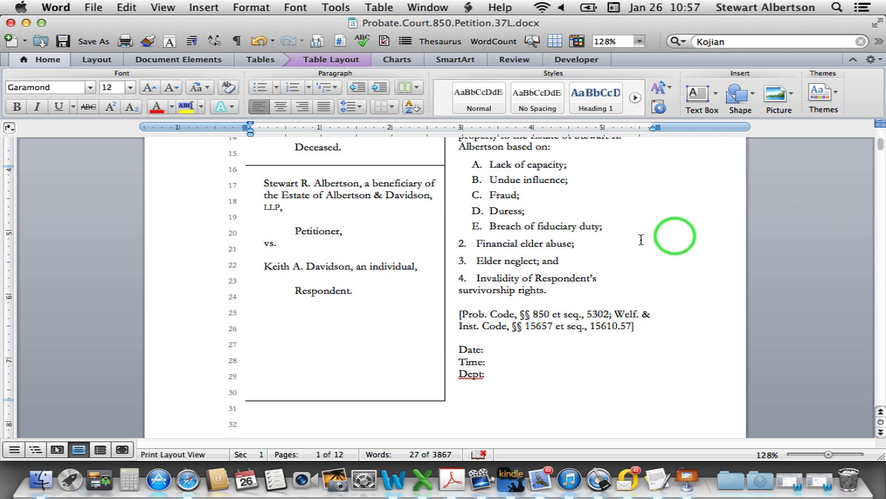
scroll(568, 315, down, 10)
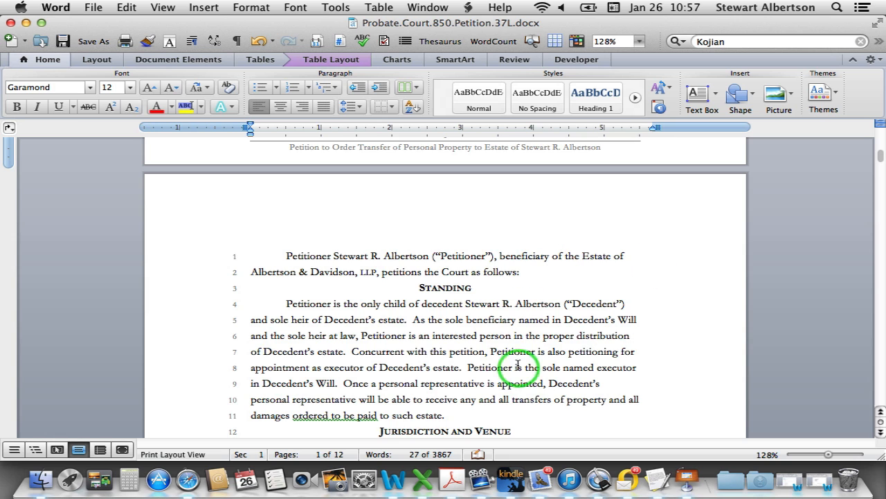
Scroll through the probate petition down to the page 12 Verification page
scroll(518, 353, down, 3)
scroll(462, 311, down, 2)
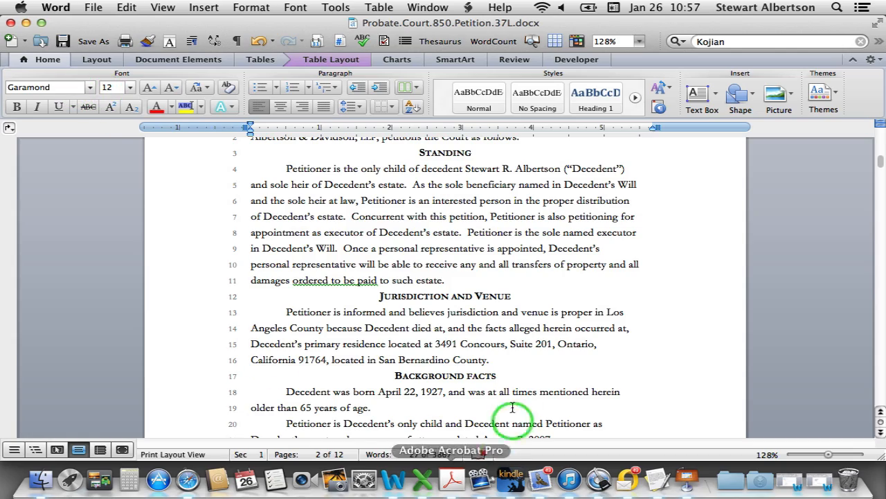
scroll(516, 362, down, 4)
scroll(487, 365, down, 15)
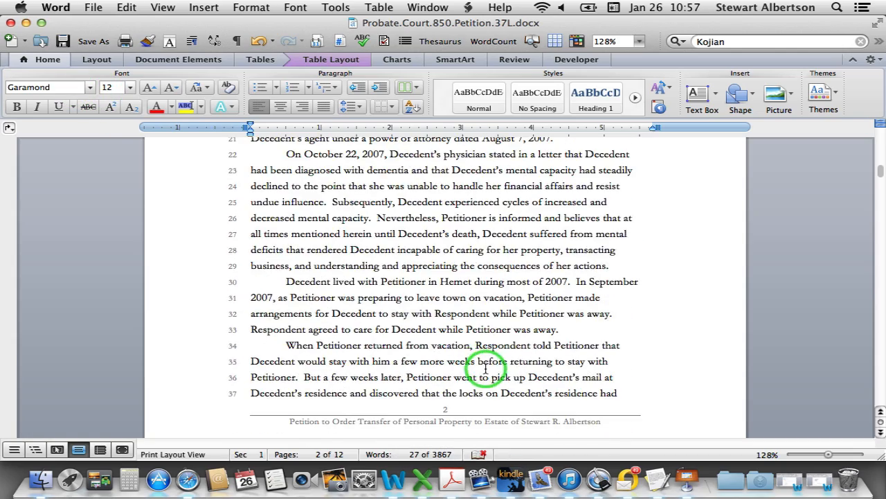
scroll(485, 368, down, 7)
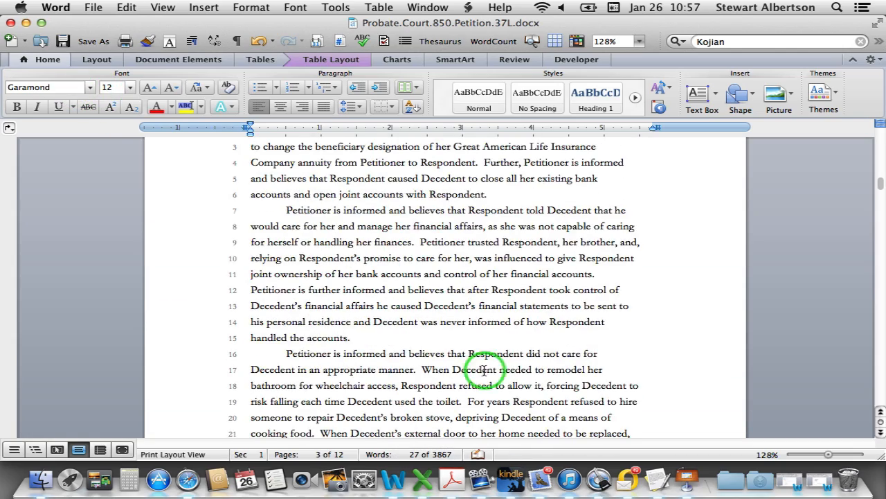
scroll(484, 371, up, 4)
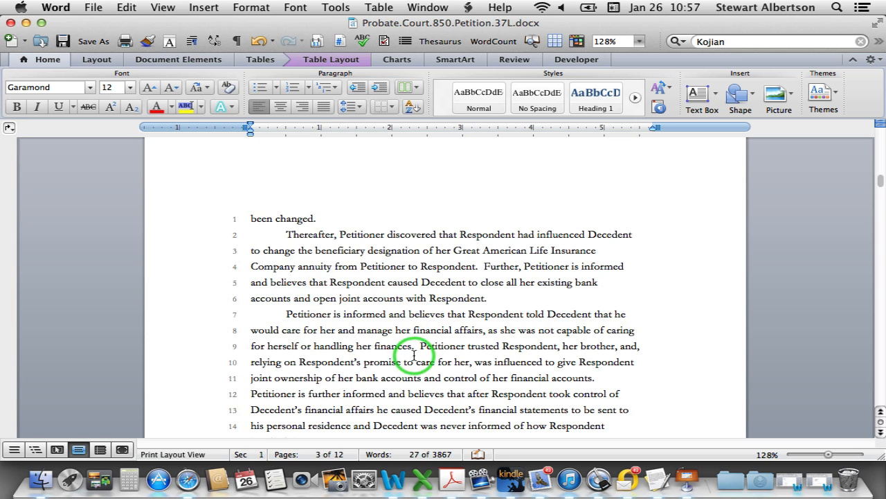
scroll(423, 339, down, 2)
scroll(425, 340, down, 5)
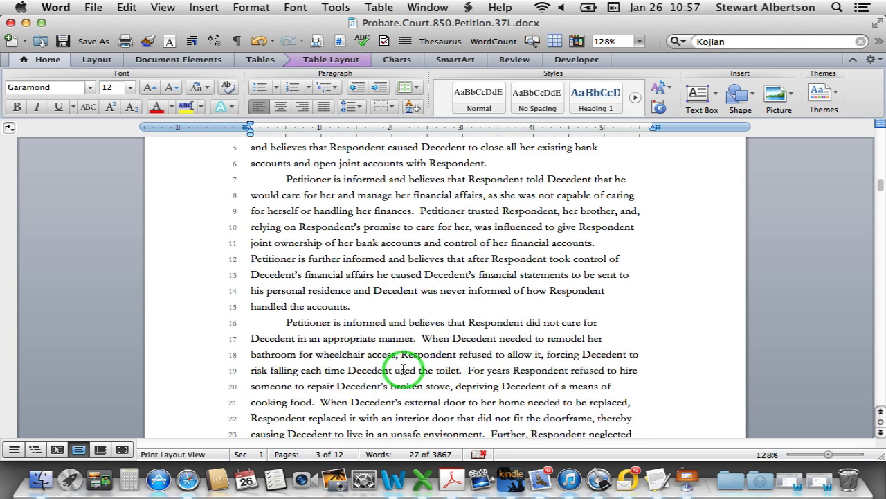
scroll(429, 367, down, 5)
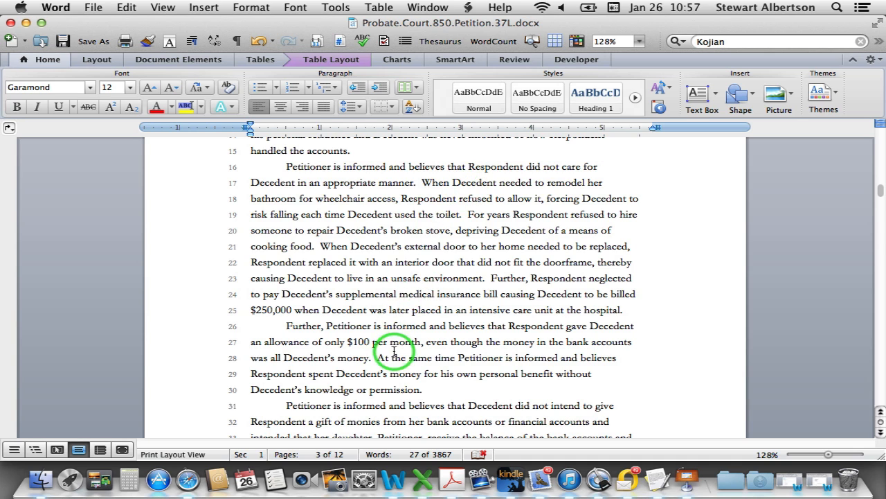
scroll(394, 352, down, 9)
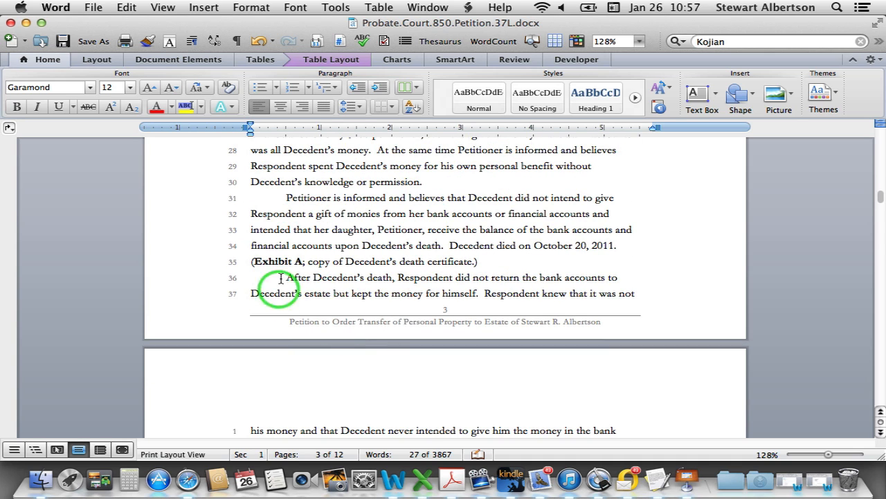
scroll(394, 282, down, 7)
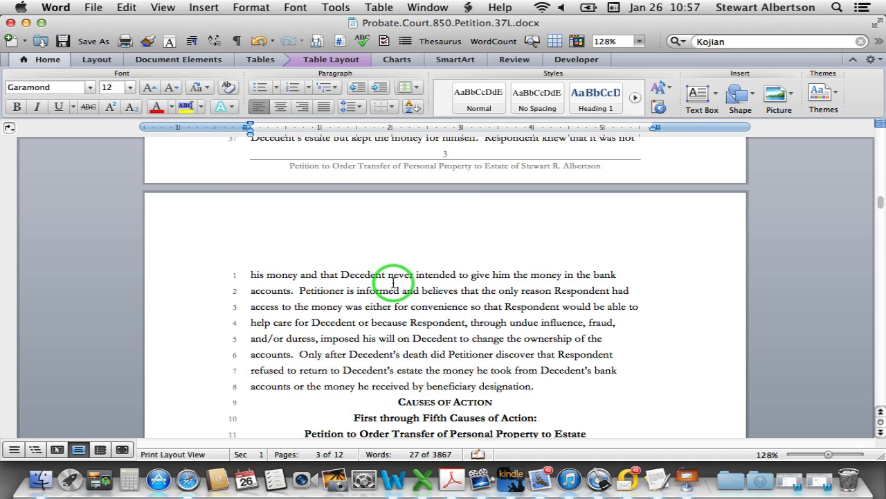
scroll(392, 286, down, 7)
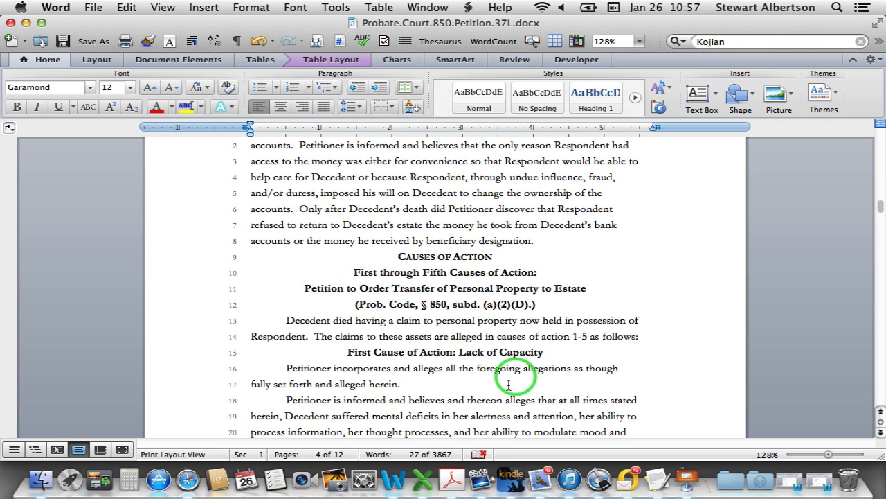
scroll(503, 365, down, 3)
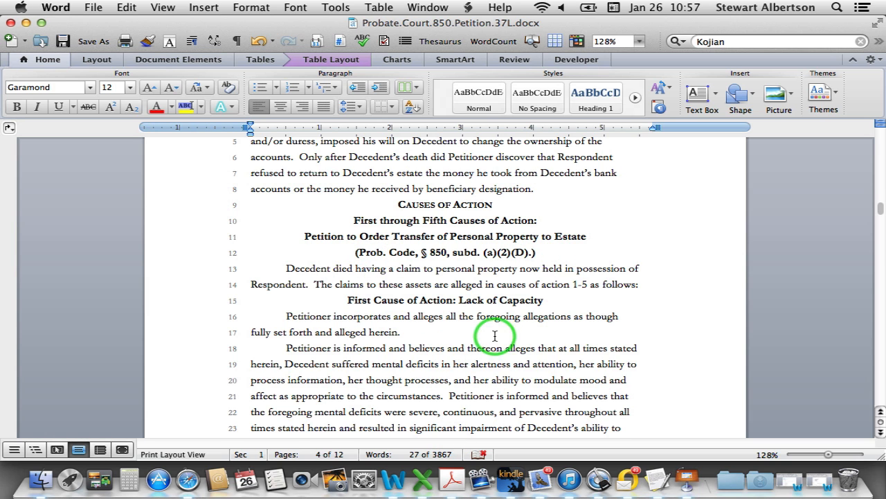
scroll(488, 336, down, 5)
scroll(470, 332, down, 10)
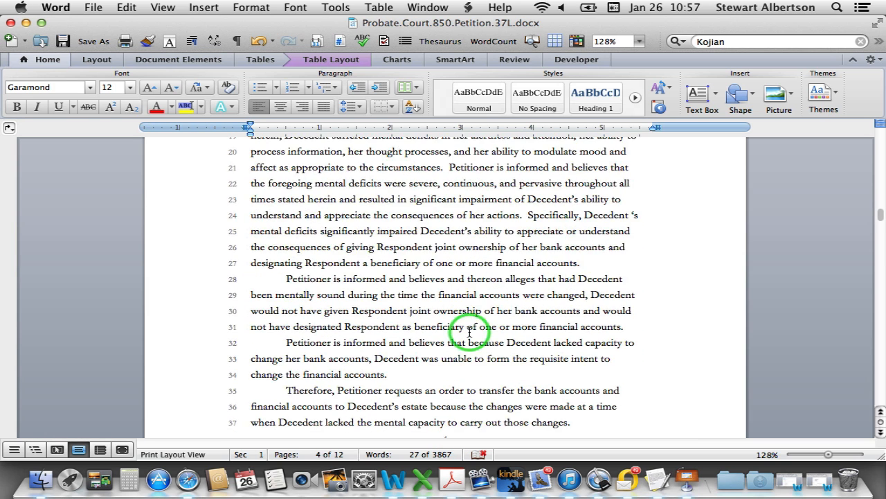
scroll(470, 332, down, 14)
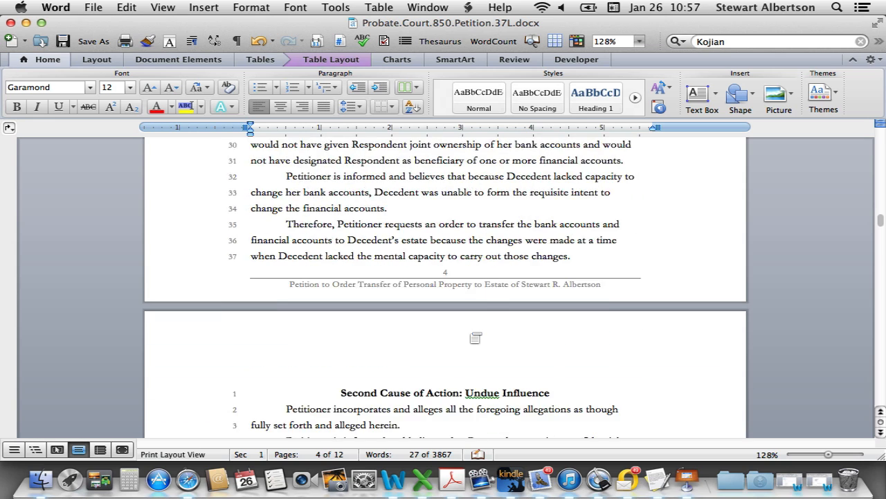
scroll(470, 332, down, 3)
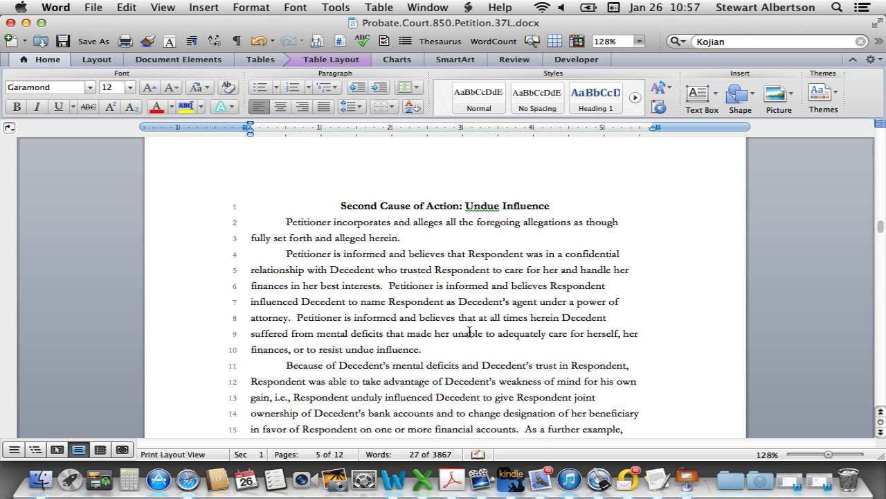
scroll(470, 332, down, 10)
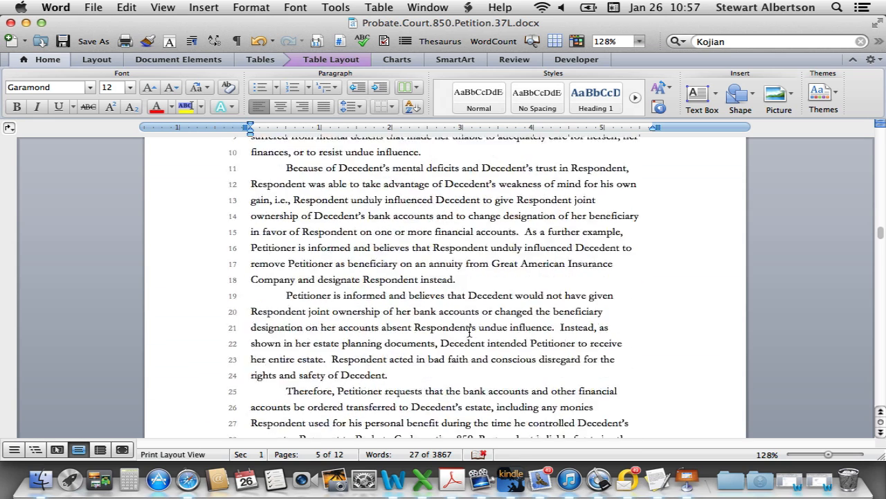
scroll(470, 332, down, 8)
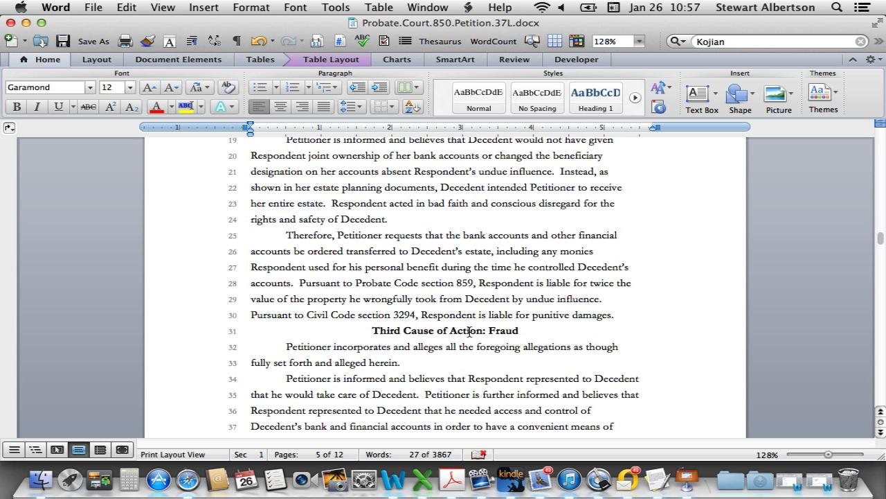
scroll(469, 332, down, 2)
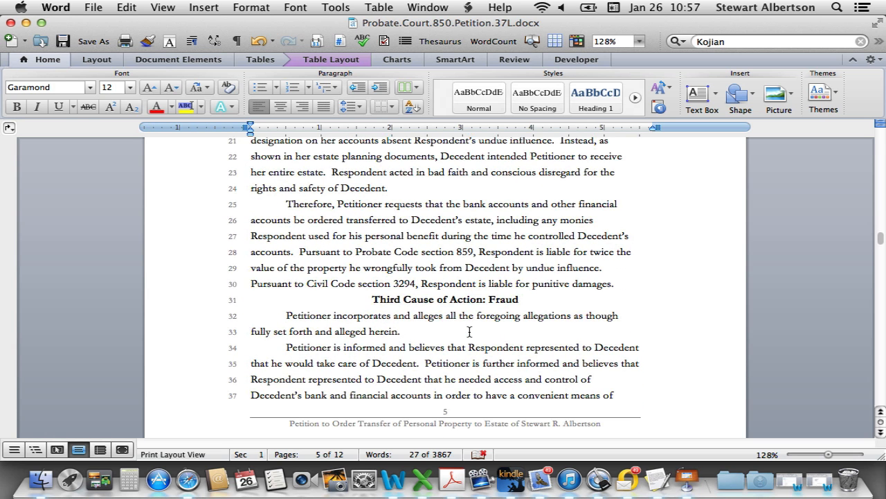
scroll(469, 332, down, 4)
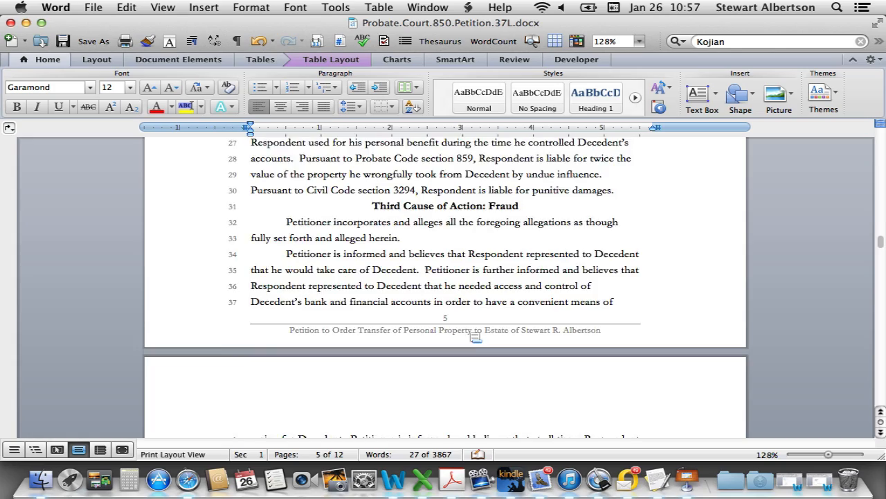
scroll(476, 336, down, 10)
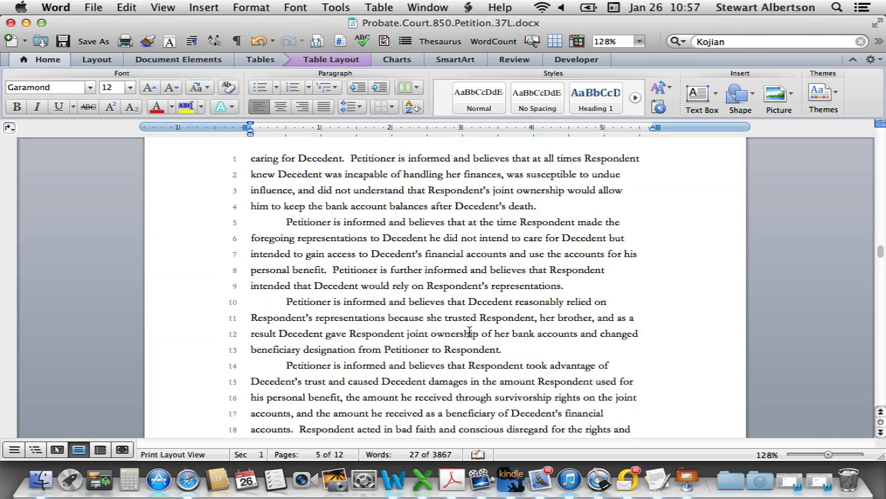
scroll(470, 332, down, 5)
scroll(468, 333, down, 6)
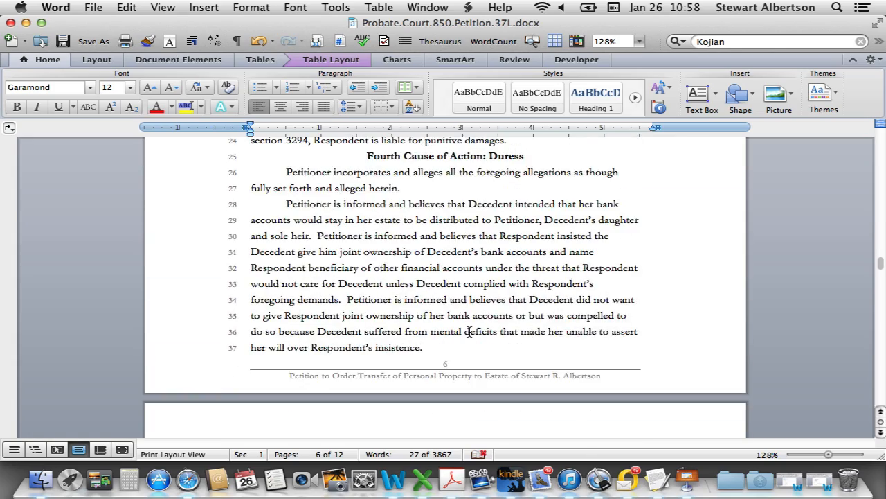
scroll(469, 332, down, 10)
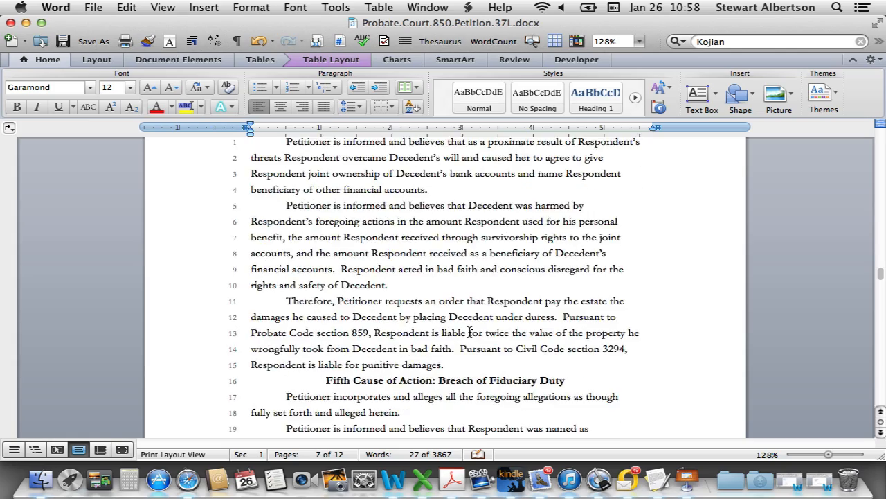
scroll(470, 332, down, 12)
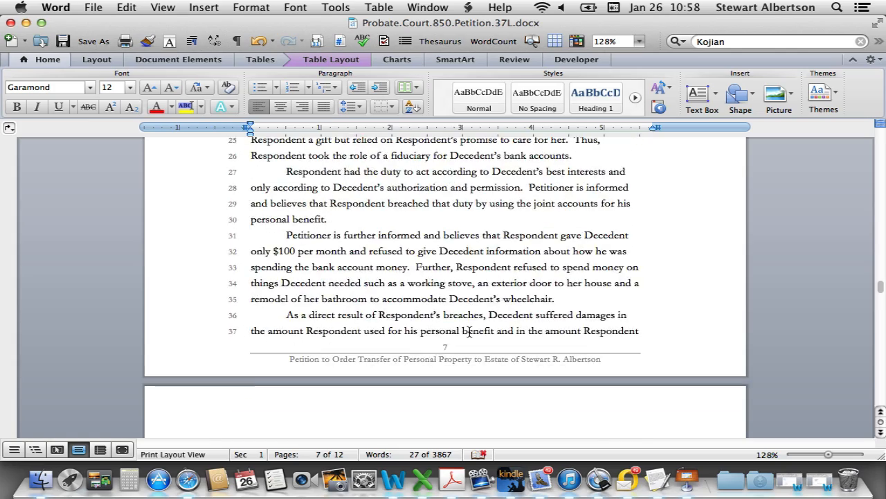
scroll(469, 332, down, 10)
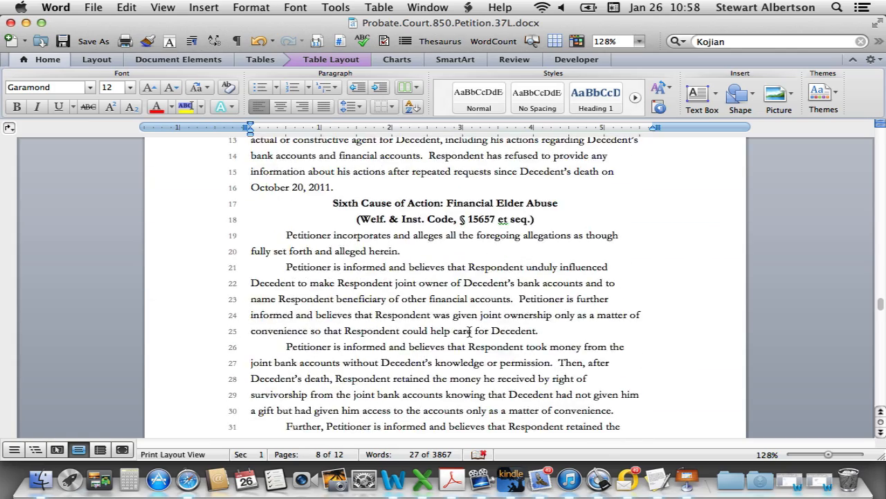
scroll(469, 333, down, 12)
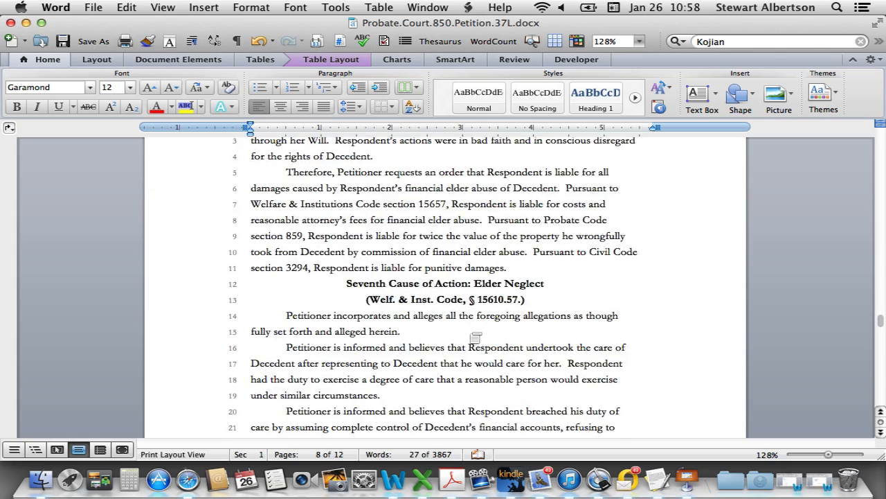
scroll(469, 333, down, 12)
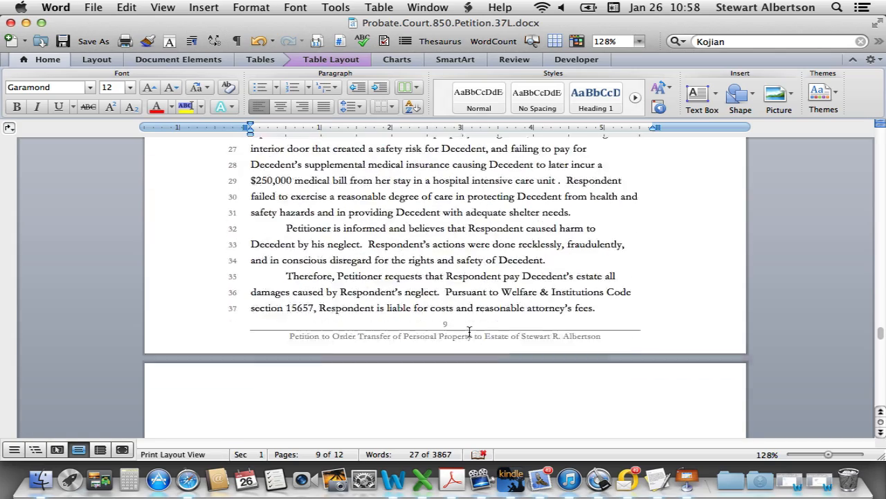
scroll(476, 338, down, 15)
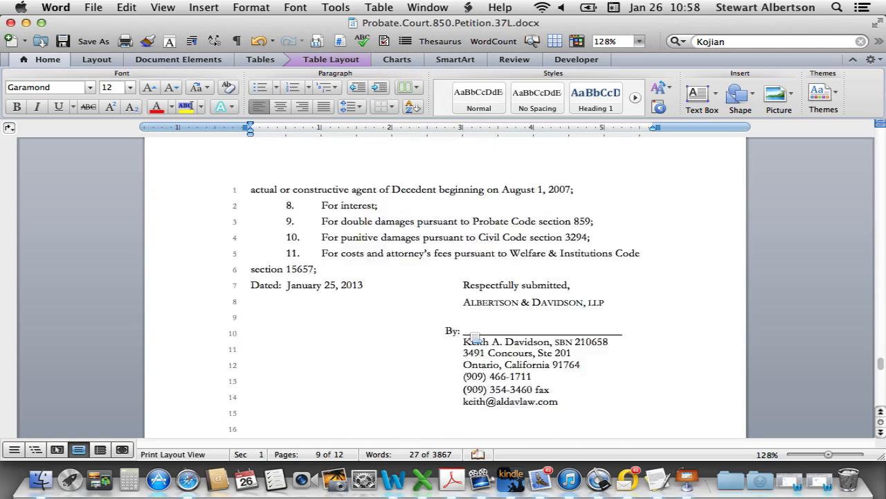
scroll(476, 337, down, 10)
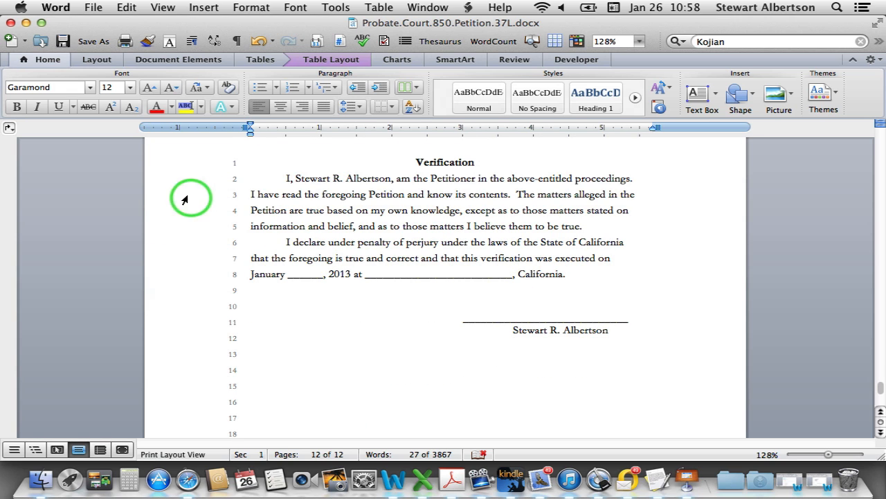
Close the probate petition window, then the AMS mesh complaint window, leaving the Finder desktop
click(10, 23)
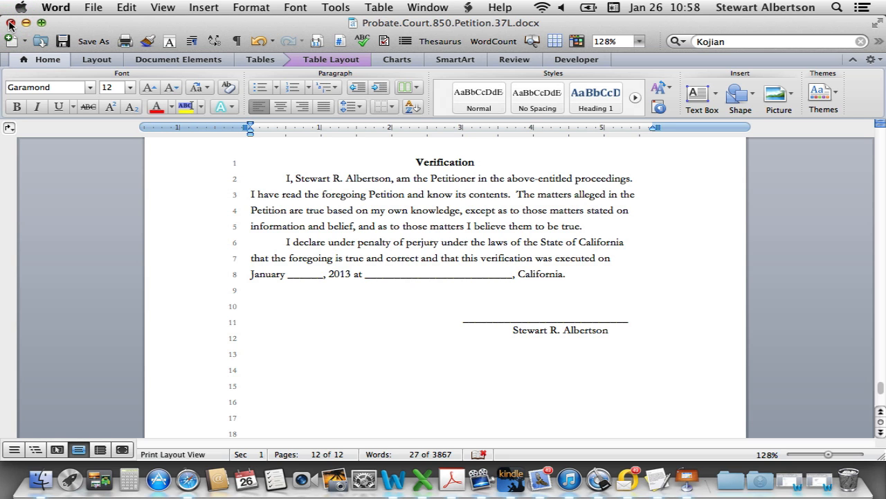
click(11, 22)
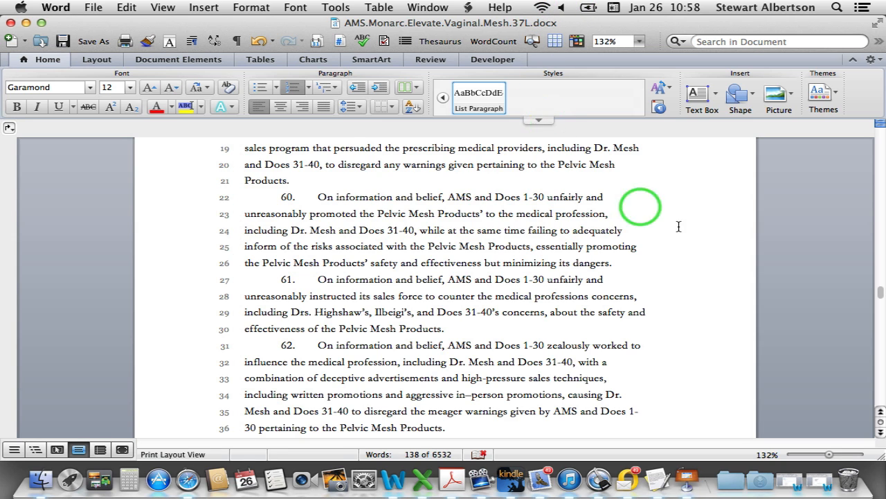
click(693, 228)
click(9, 22)
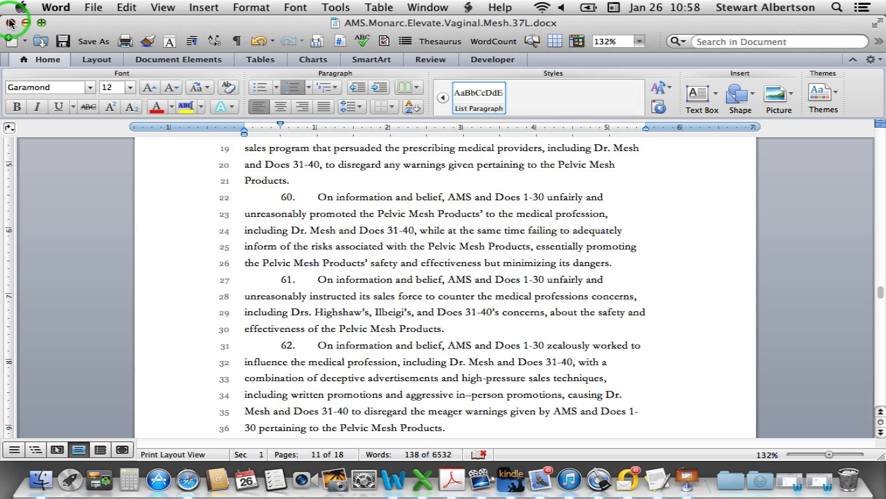
click(465, 91)
click(447, 7)
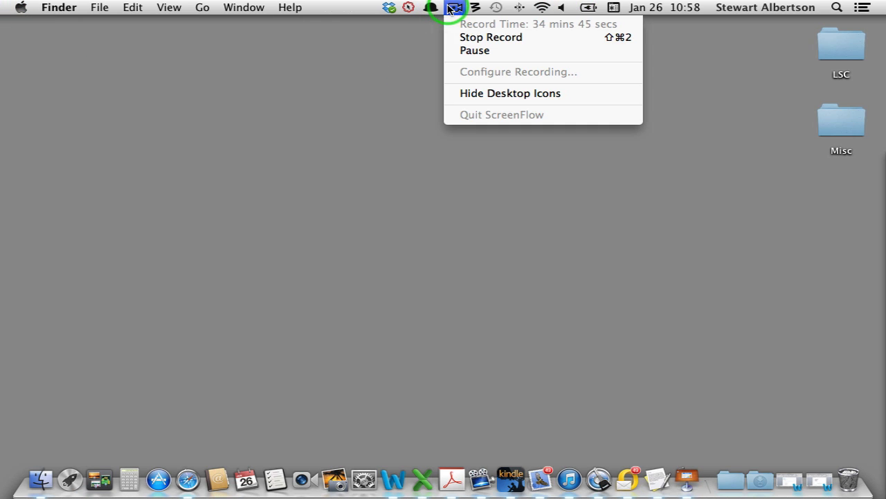